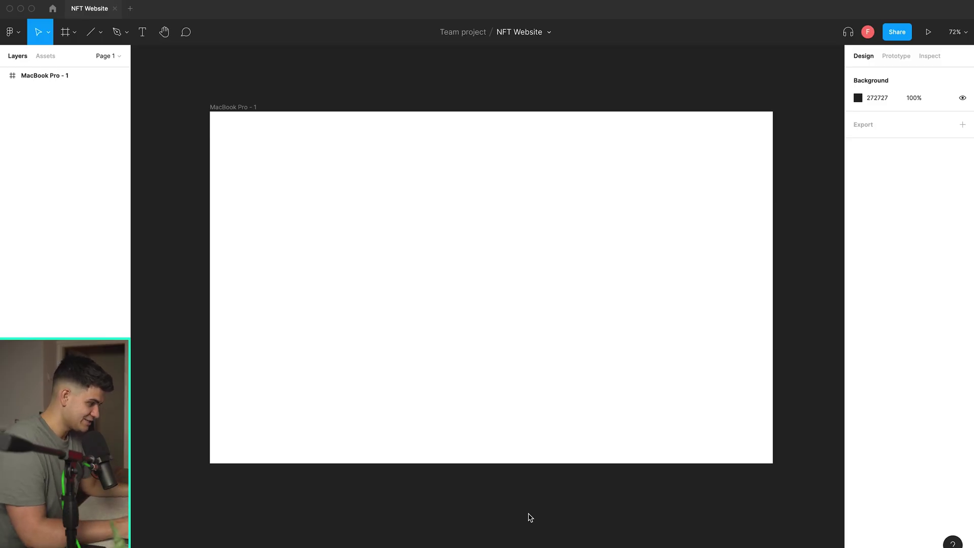
Place 2.jpeg from the crypto-dashboard folder into the MacBook Pro - 1 frame and resize it to fill the frame as the background
scroll(509, 411, "up", 1)
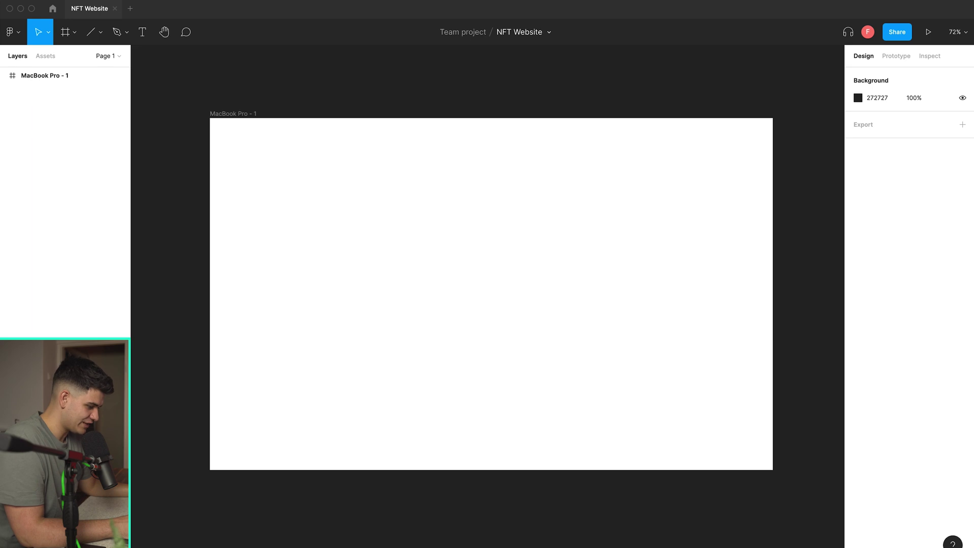
key("super+Tab")
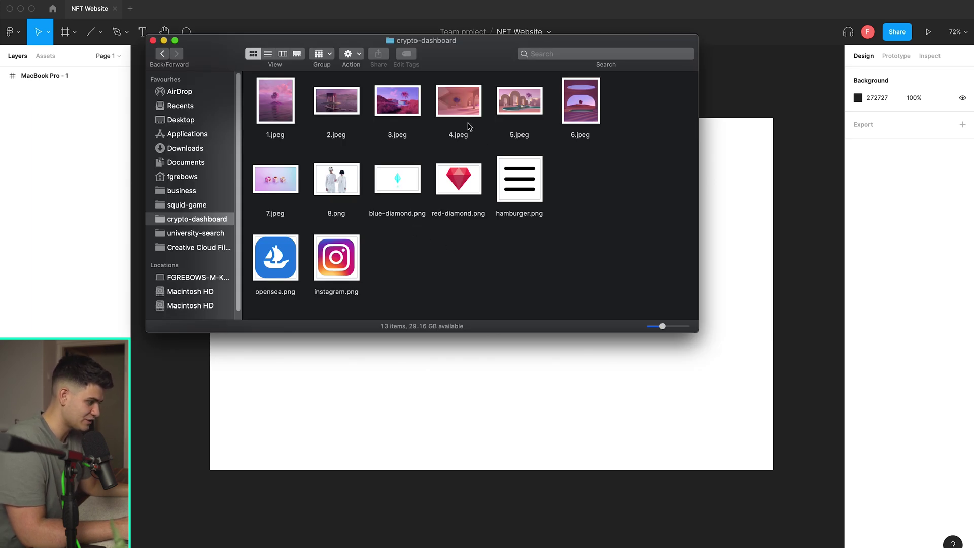
left_click_drag(351, 105, 406, 400)
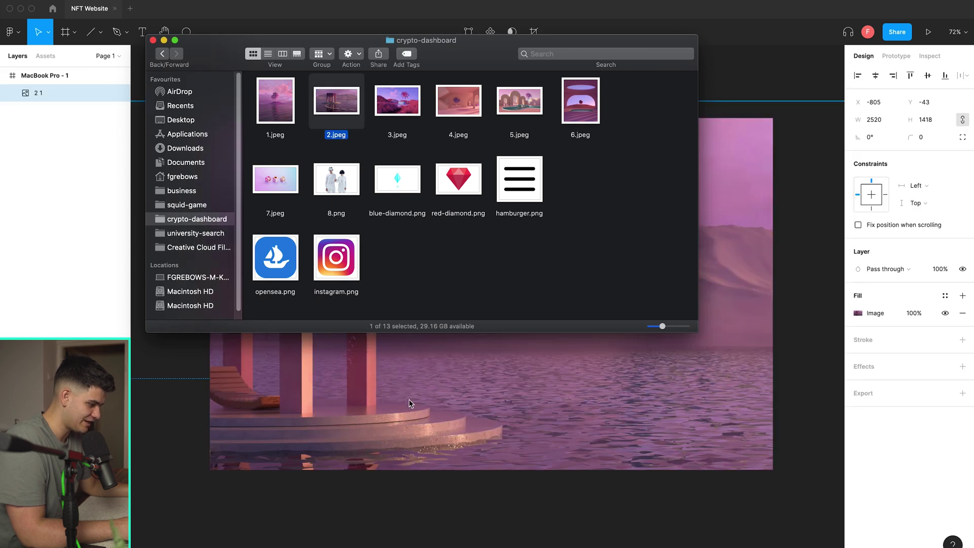
left_click(396, 334)
scroll(396, 333, "down", 2)
left_click_drag(162, 221, 308, 232)
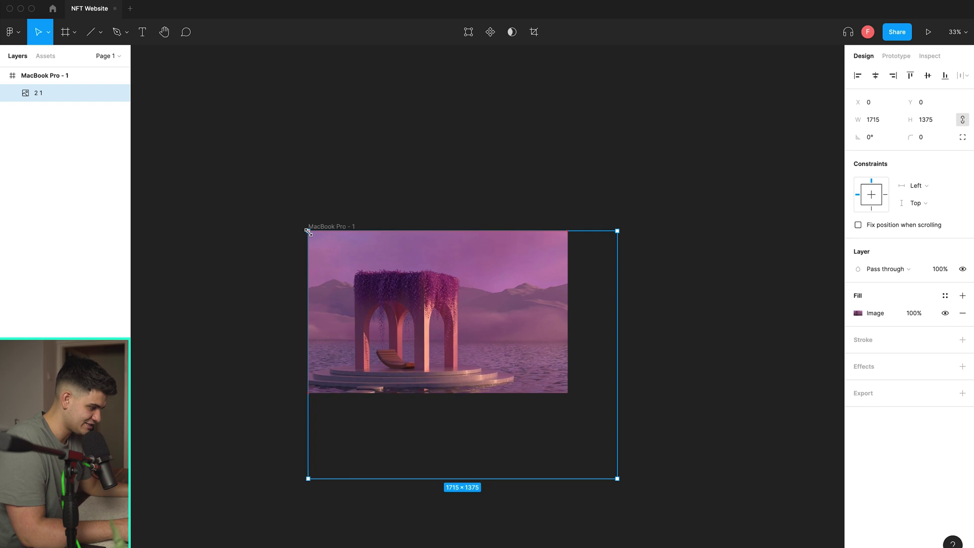
left_click_drag(617, 479, 569, 393)
left_click(535, 435)
scroll(446, 397, "up", 5)
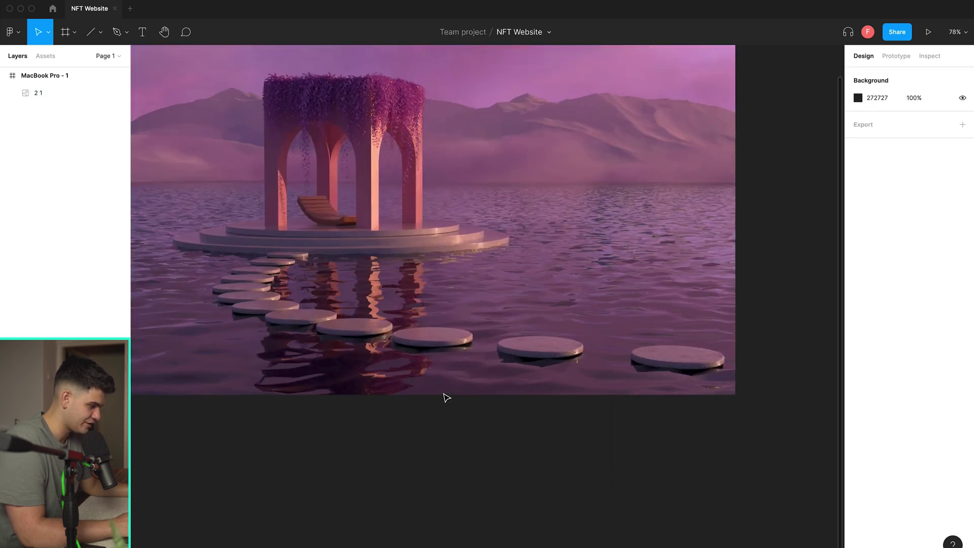
Place 8.png in the frame, scale it to about 1358 × 905, and position it on the right side at X 433, Y 0
scroll(507, 494, "down", 2)
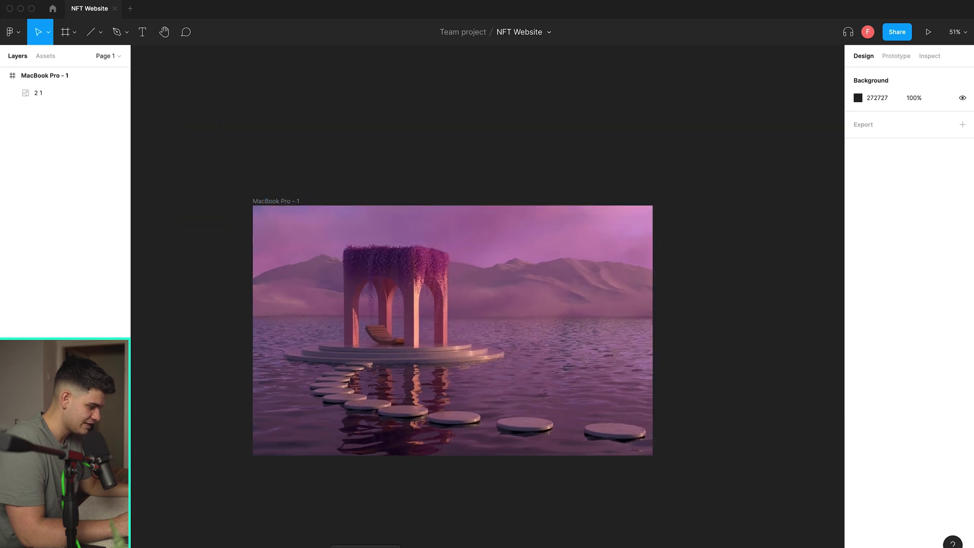
left_click(343, 546)
left_click_drag(336, 178, 532, 395)
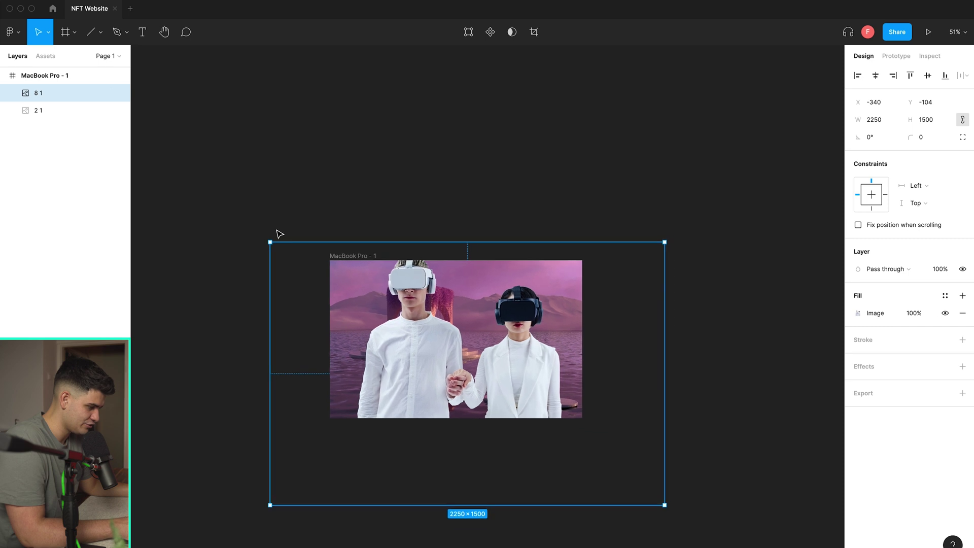
left_click_drag(269, 239, 428, 348)
left_click_drag(535, 440, 503, 343)
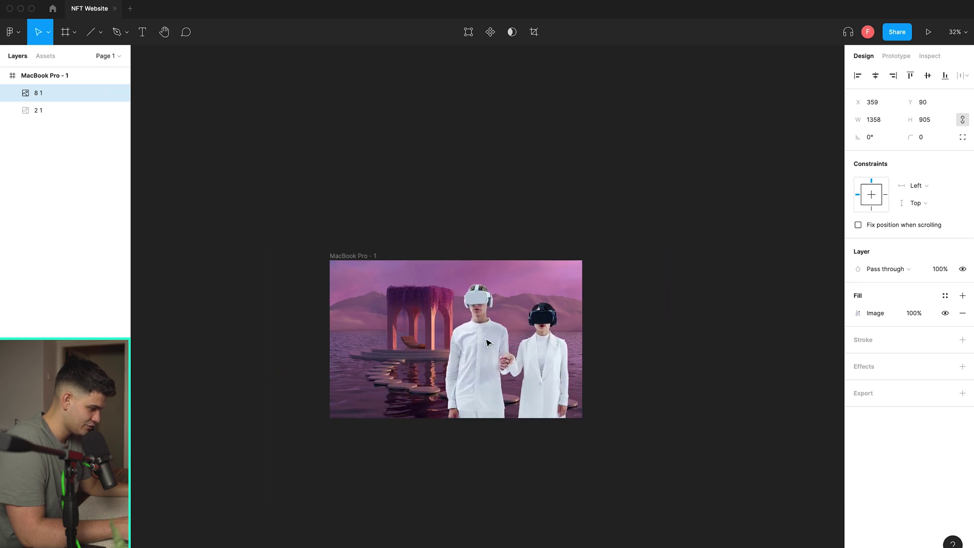
scroll(598, 313, "up", 3)
left_click_drag(598, 313, 605, 332)
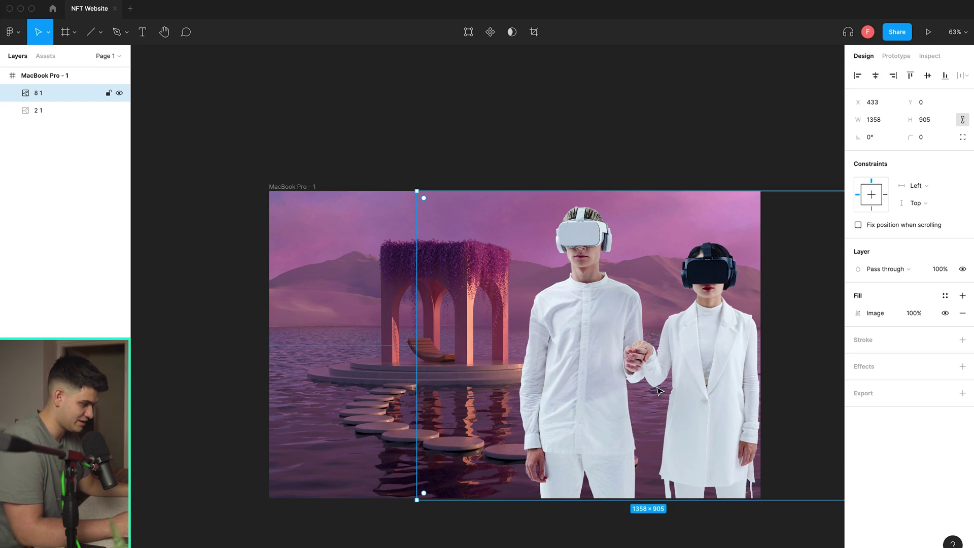
left_click(543, 119)
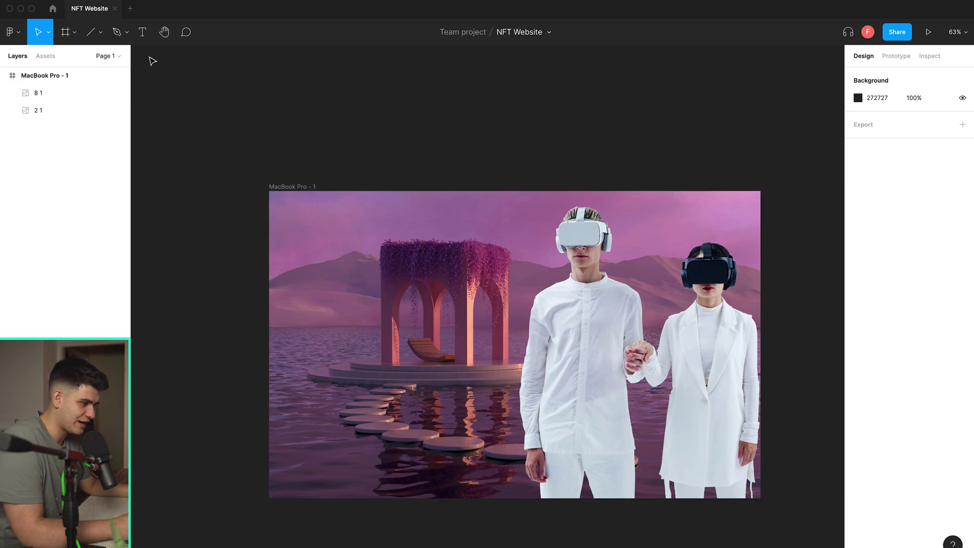
Draw a 1440 × 900 rectangle covering the whole frame and reorder it between the people image and the background image
left_click(101, 34)
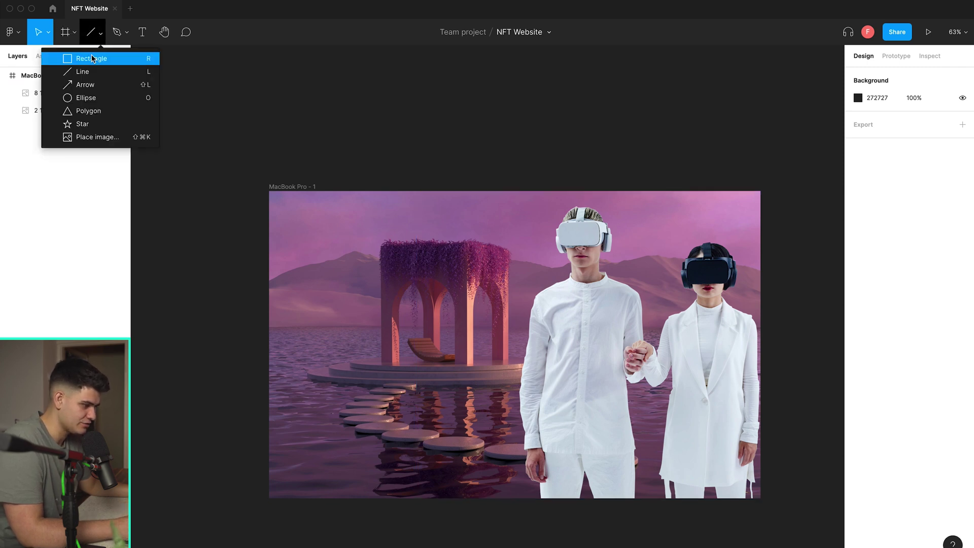
left_click(92, 54)
left_click_drag(269, 191, 760, 498)
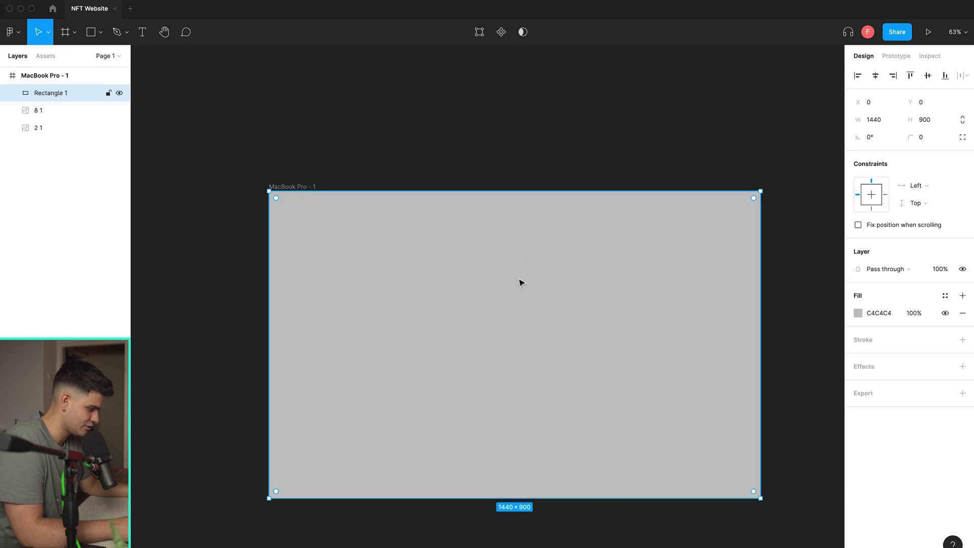
left_click_drag(76, 95, 71, 117)
Fill the rectangle with a linear gradient running from transparent at the top to solid white FFFFFF near the bottom
left_click(858, 313)
left_click(732, 282)
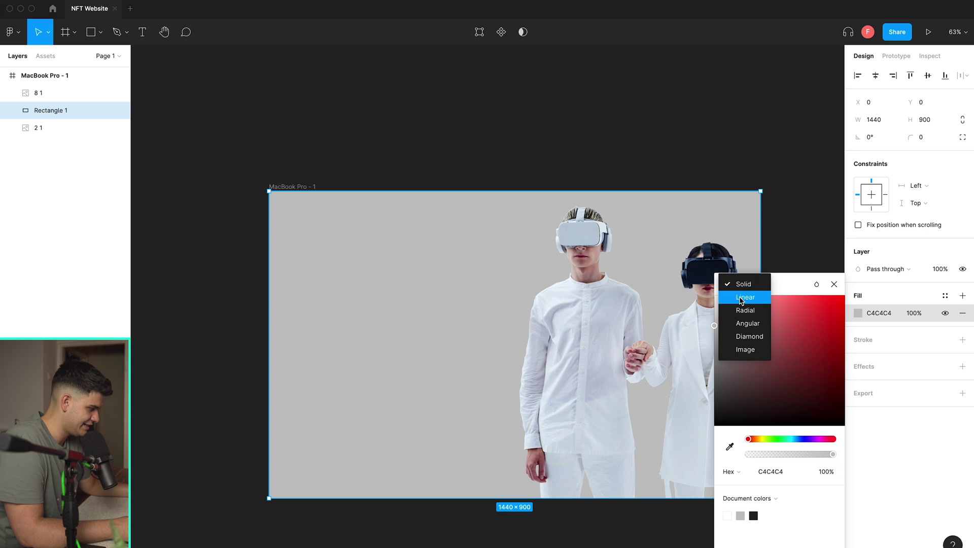
left_click(733, 297)
left_click_drag(730, 312, 713, 293)
mouse_move(727, 269)
left_mouse_down()
mouse_move(802, 270)
mouse_move(724, 272)
left_mouse_up()
left_click_drag(804, 272, 815, 271)
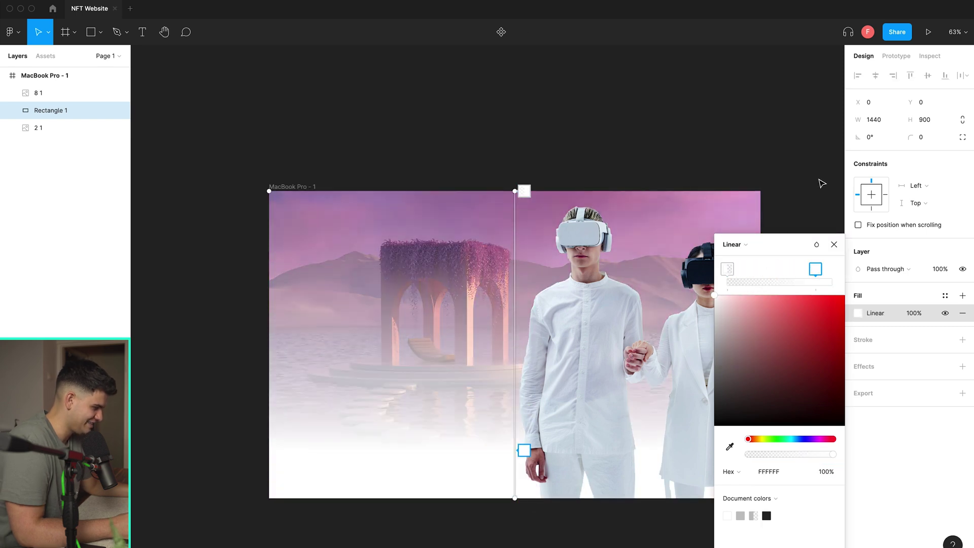
left_click(835, 245)
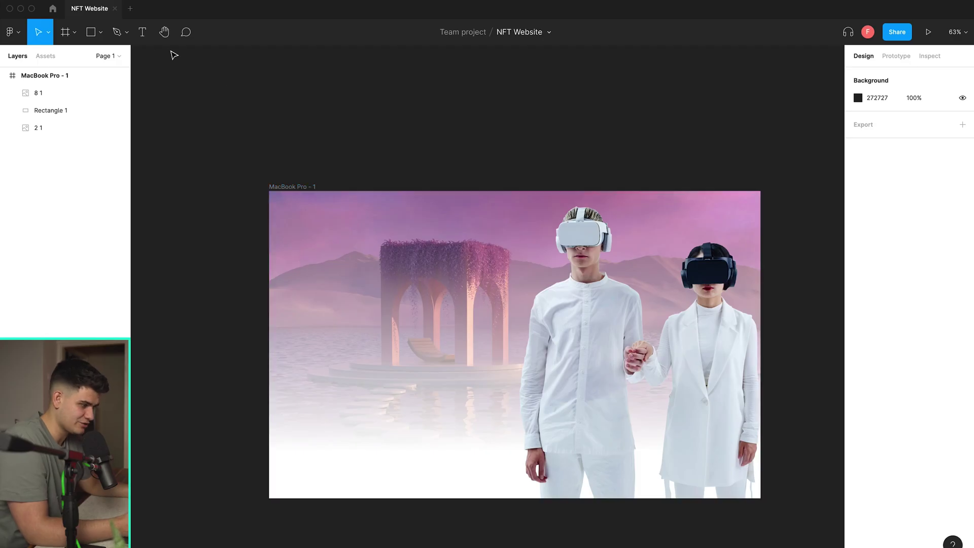
Add a "DigitalVerse" text layer over the background and set its font to Ethnocentric
left_click(143, 38)
left_click(395, 366)
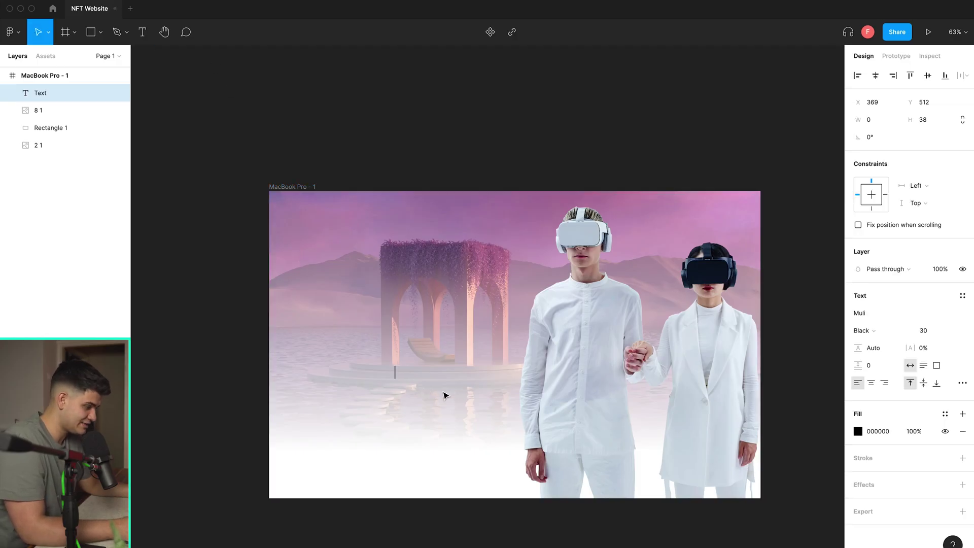
type("DigitalVerse")
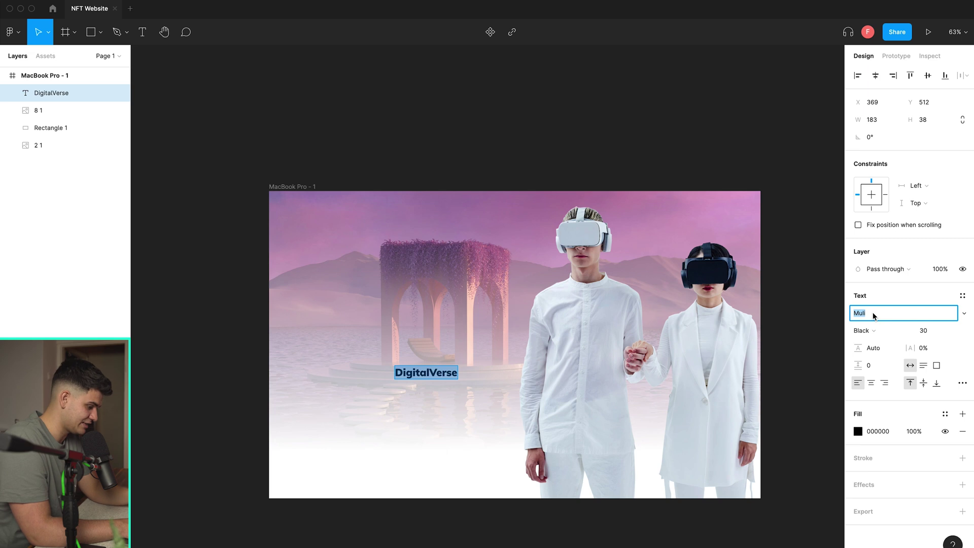
type("Ethnocentric")
key("Return")
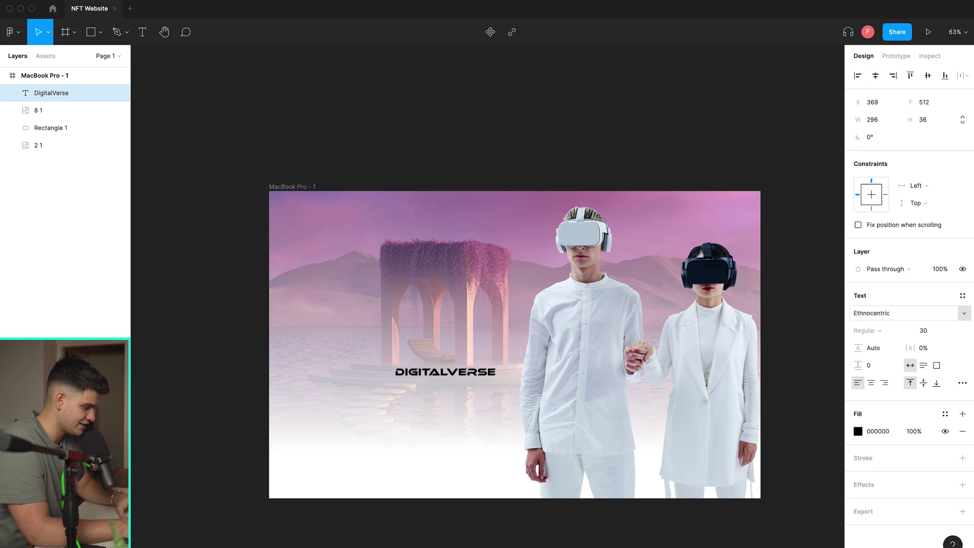
Style the DigitalVerse title with fill 050505 at 90% opacity and size 120, and centre it in the lower part of the frame
double_click(452, 371)
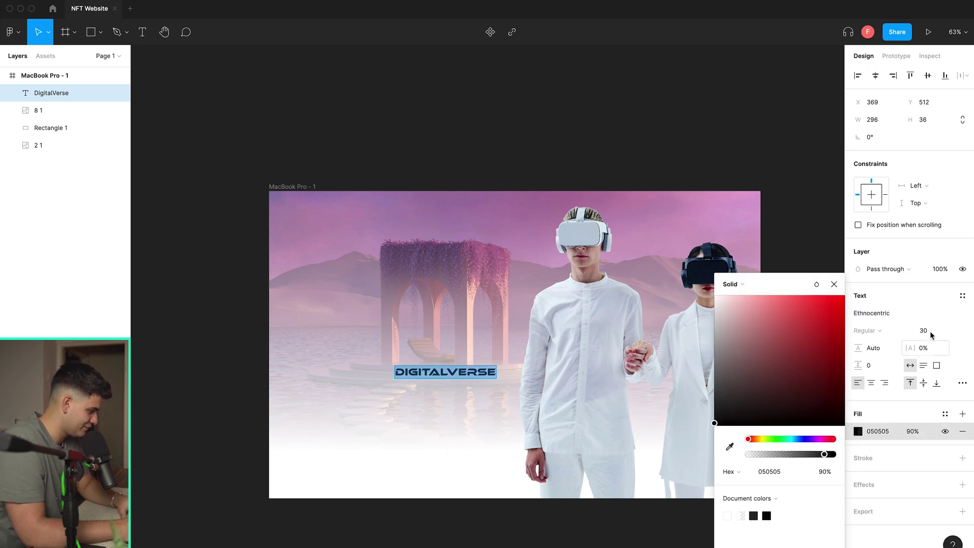
left_click(930, 331)
type("120")
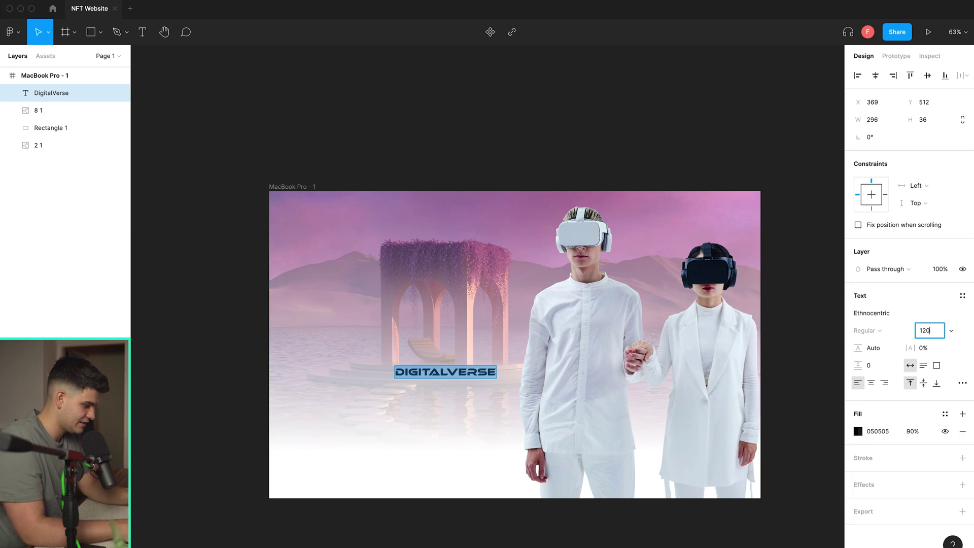
key("Return")
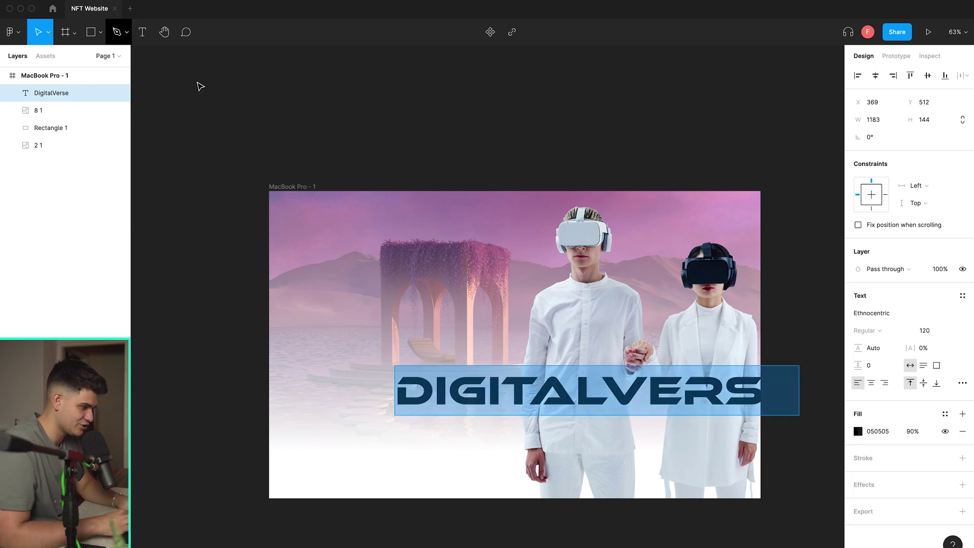
key("Escape")
left_click_drag(518, 385, 437, 415)
left_click(519, 281)
Place hamburger.png from the crypto-dashboard folder as a small menu icon in the frame's upper-left corner
key("super+Tab")
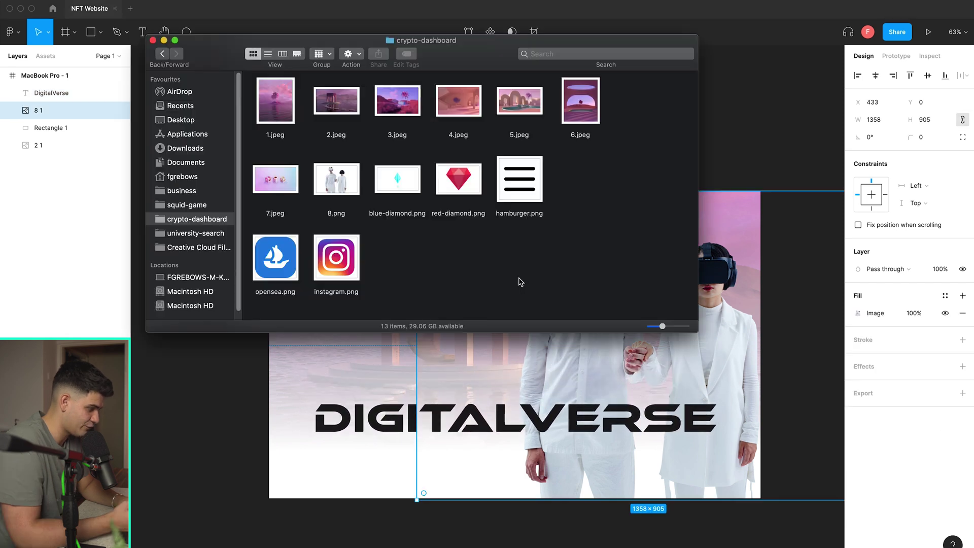
left_click_drag(522, 188, 357, 386)
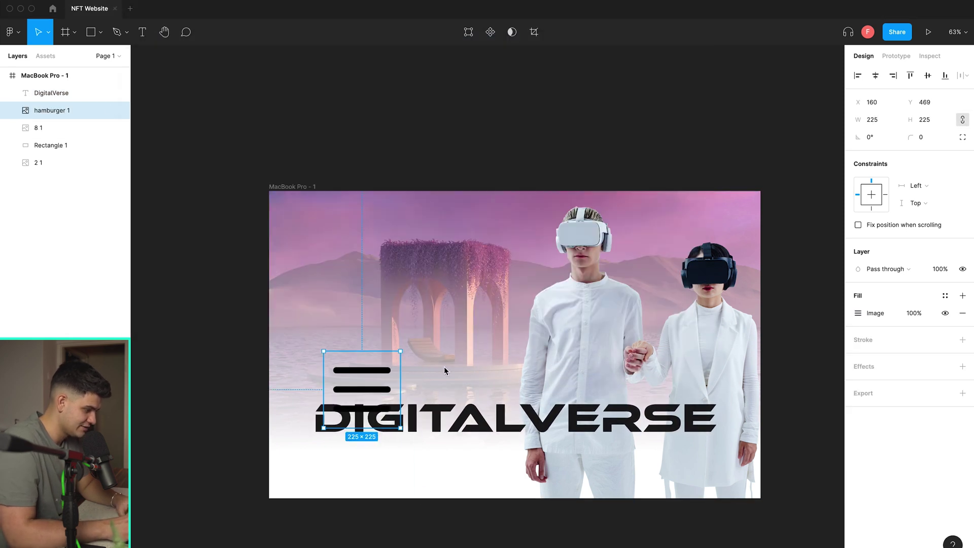
scroll(308, 259, "up", 3)
left_click_drag(307, 259, 272, 210)
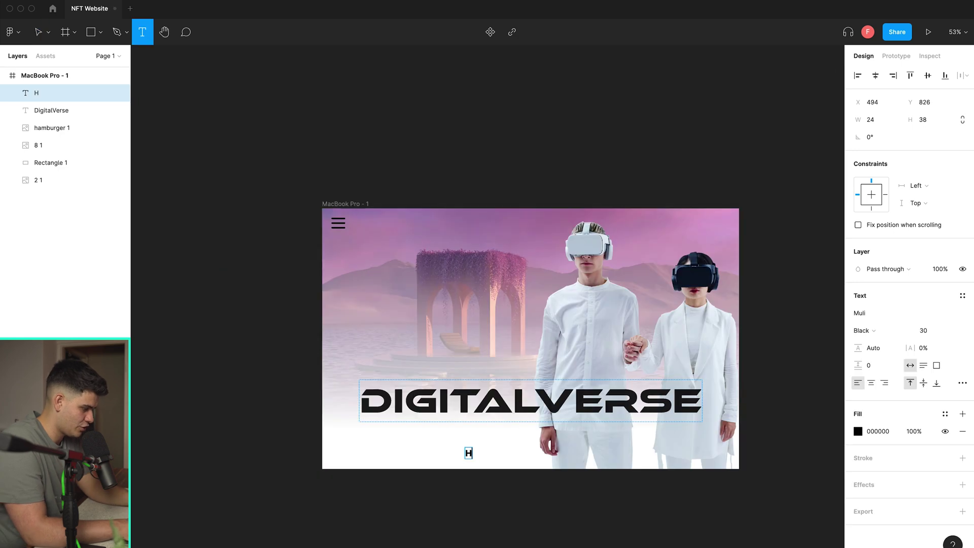
Add a single navigation text line reading "Home", "Buy NFT" and "Contact", with wide spaces between the items
type("ome B")
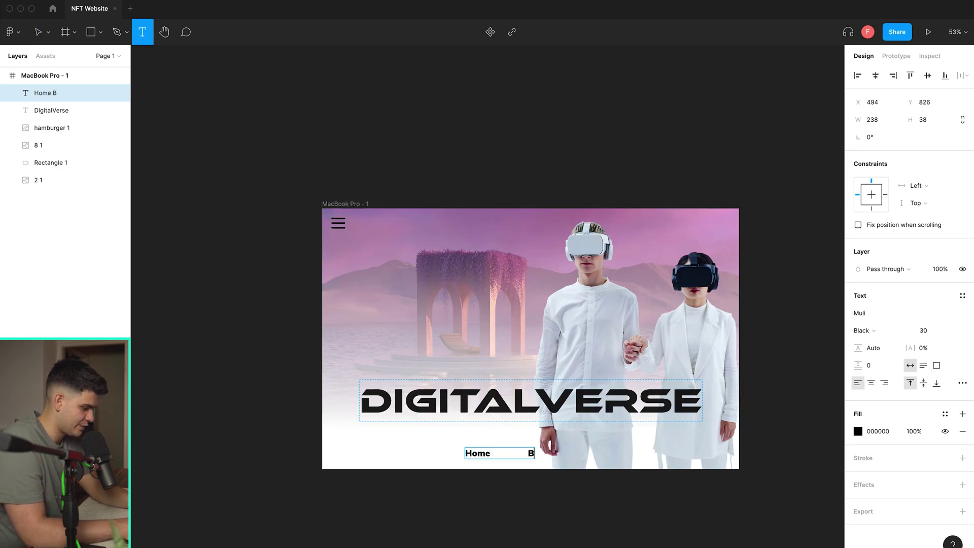
type("uy NFT")
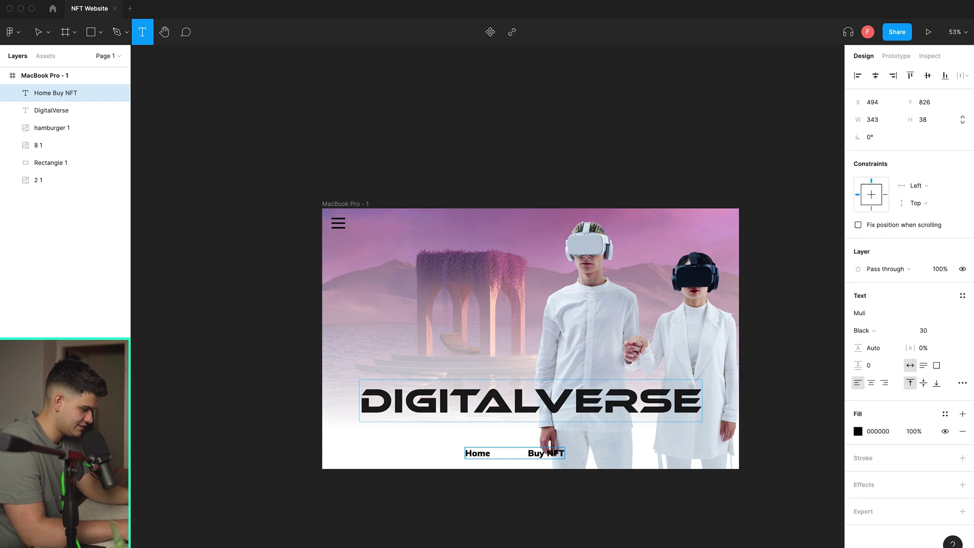
type(" Contact")
key("Escape")
key("Escape")
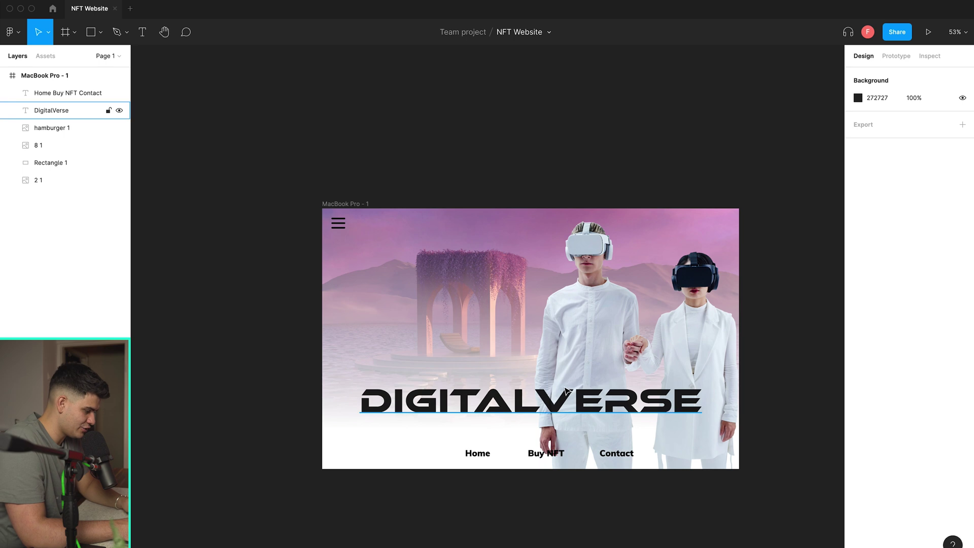
Move the navigation text to the top of the frame, centred horizontally and level with the hamburger icon
scroll(567, 391, "up", 5)
left_click_drag(533, 473, 526, 244)
left_click(591, 509)
scroll(591, 509, "down", 3)
left_click(528, 498)
Nudge the image of the two people down to Y 51, so their heads sit below the navigation text
left_click(567, 333)
key("Down")
key("Down")
key("Down")
key("Down")
key("Down")
key("Down")
key("Down")
key("Down")
key("Down")
key("Down")
key("Down")
key("Down")
key("Down")
key("Down")
key("Down")
key("Down")
key("Down")
key("Down")
key("Down")
key("Down")
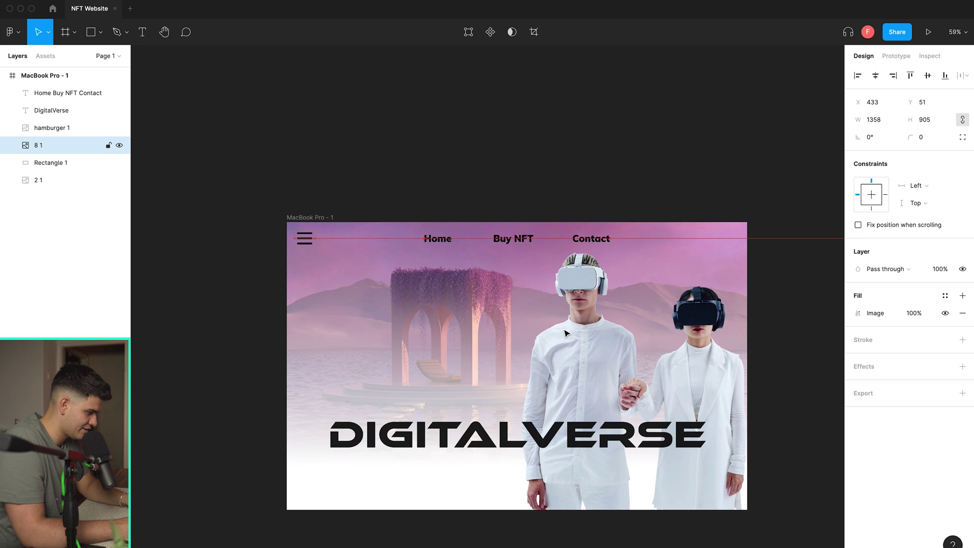
left_click(691, 178)
Add the tagline "Buy Over 100 Futuristic and Unique NFT's." with fill 050505 at 90% opacity, centred directly beneath the DigitalVerse title
scroll(602, 178, "up", 1)
left_click(144, 35)
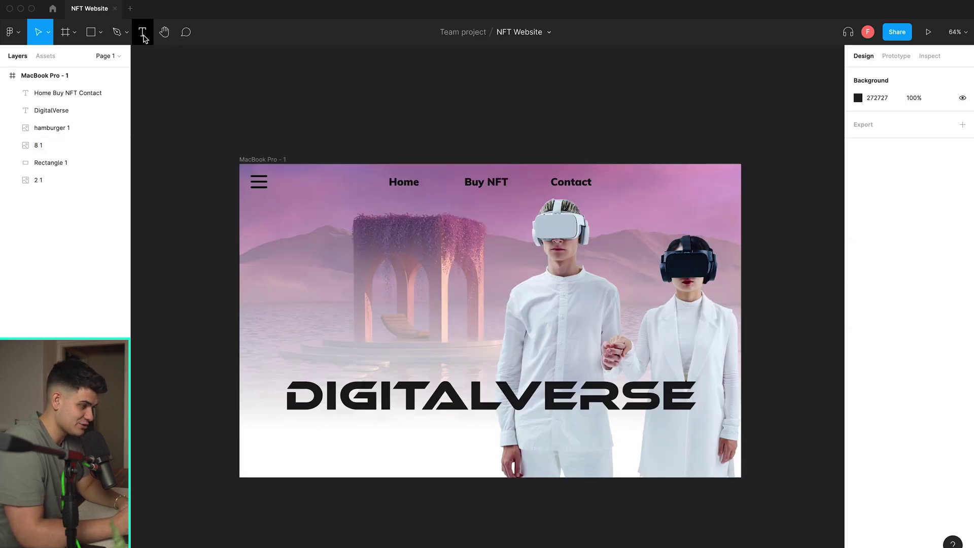
left_click(425, 436)
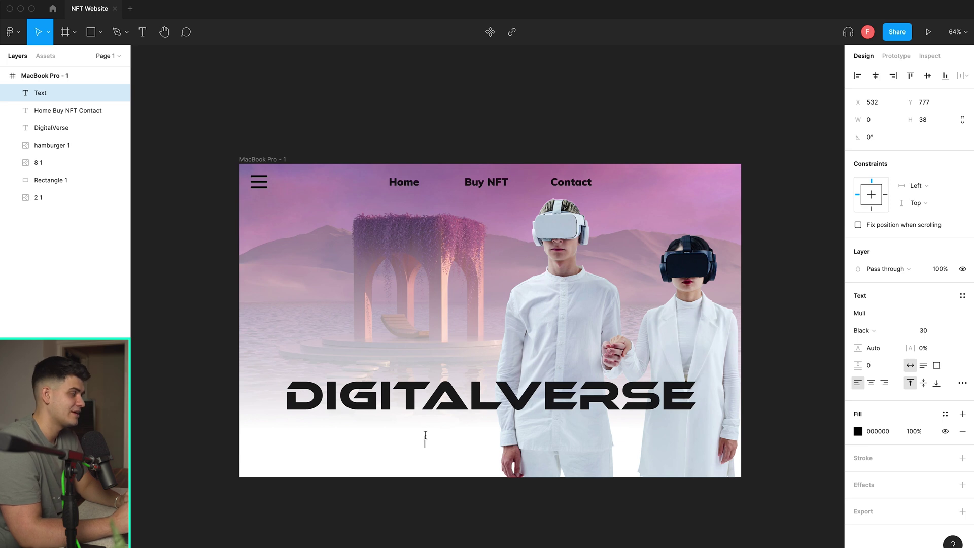
type("Buy Over 100 Futuristic and Unique NF")
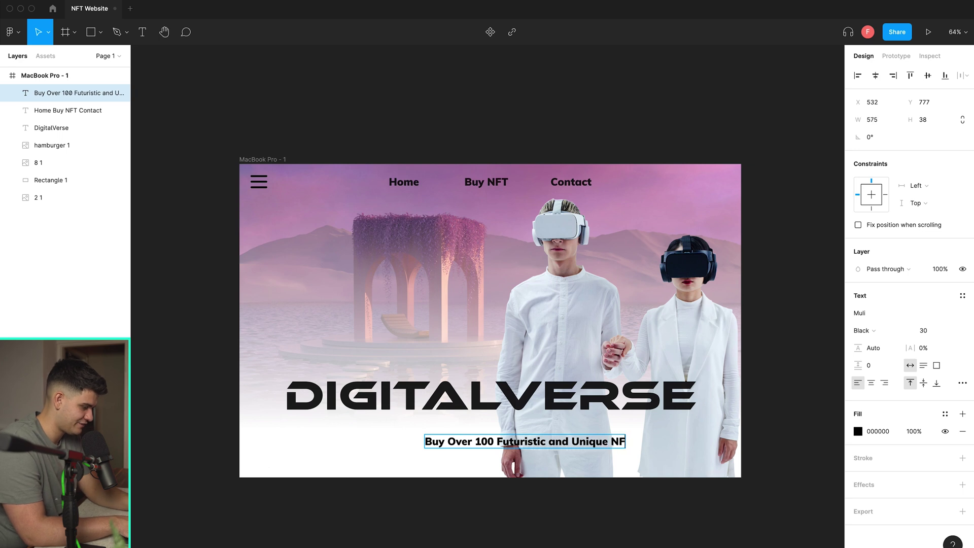
type("T's.")
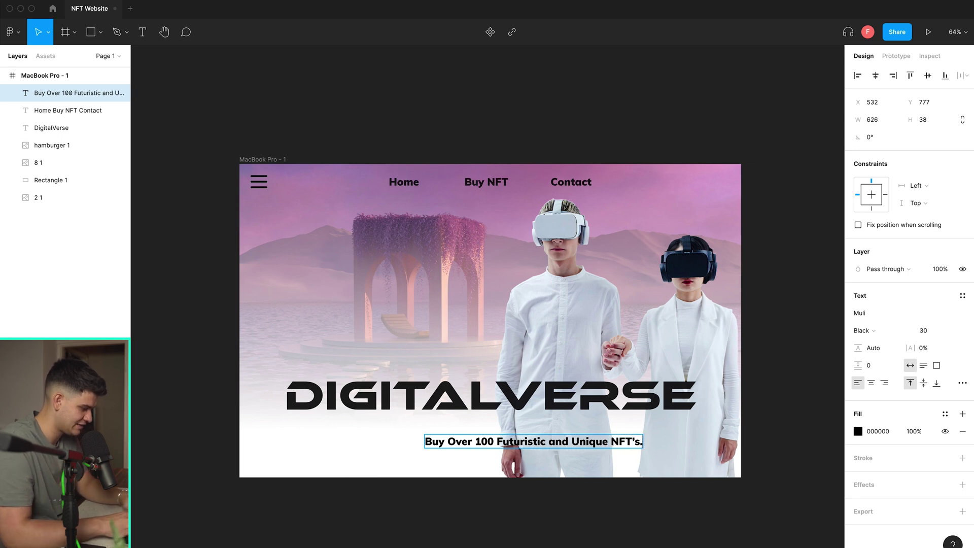
key("Escape")
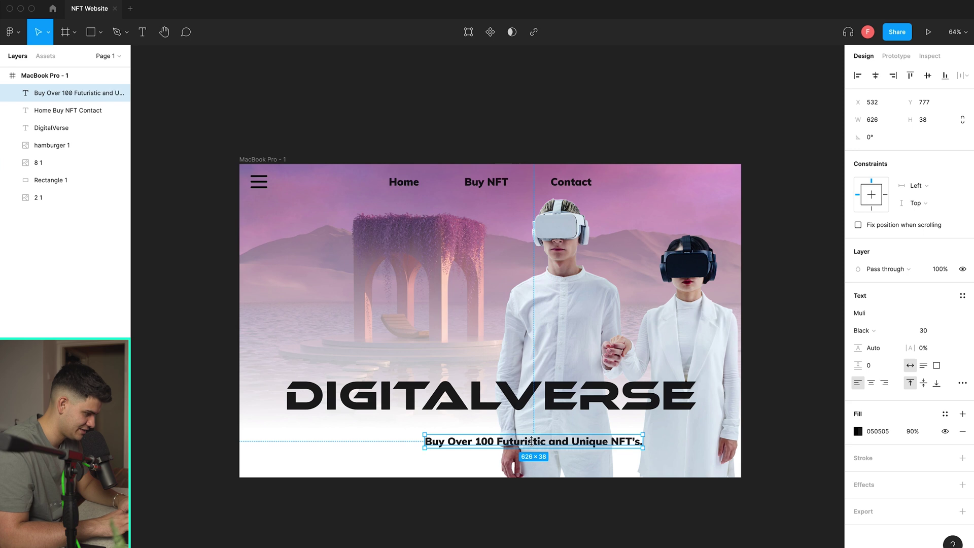
left_click_drag(538, 446, 492, 430)
left_click(479, 511)
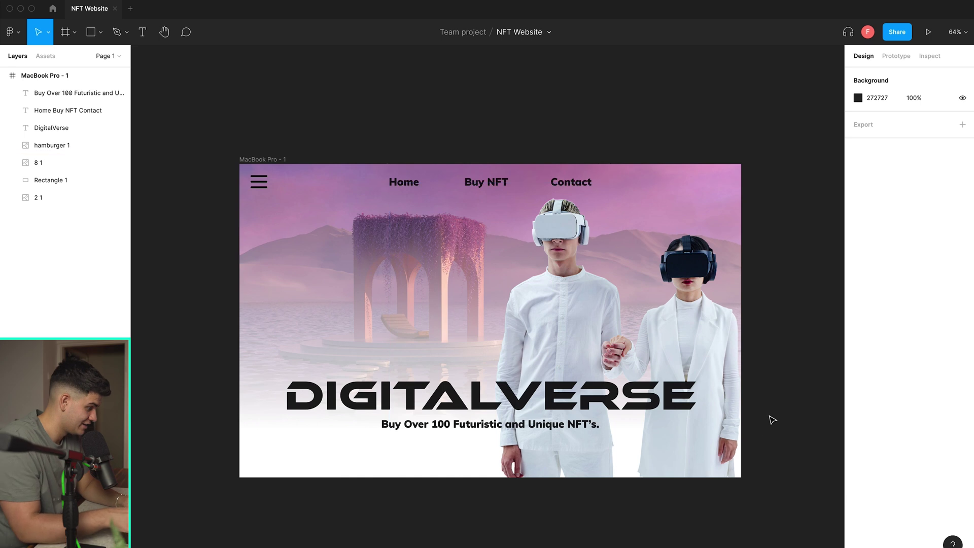
scroll(771, 420, "up", 1)
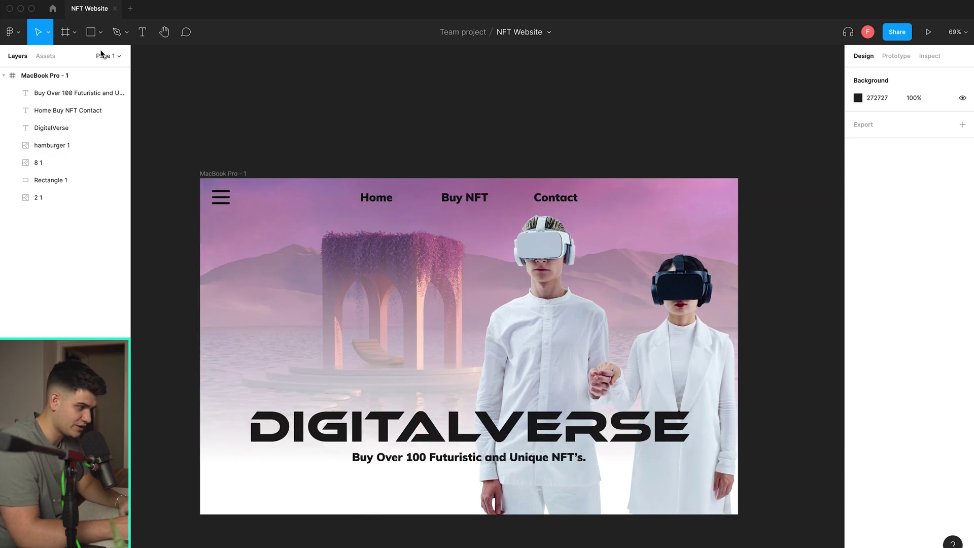
Cover the bottom of the frame with a 1440 × 276 rectangle filled with a white linear gradient, 0% opacity above to 100% below
key("r")
left_click_drag(200, 411, 738, 514)
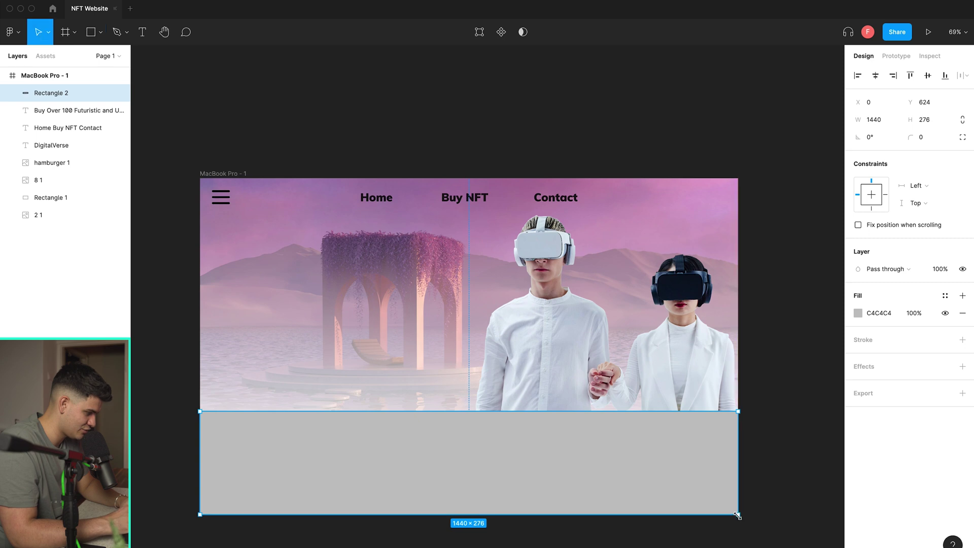
left_click(861, 314)
left_click(759, 288)
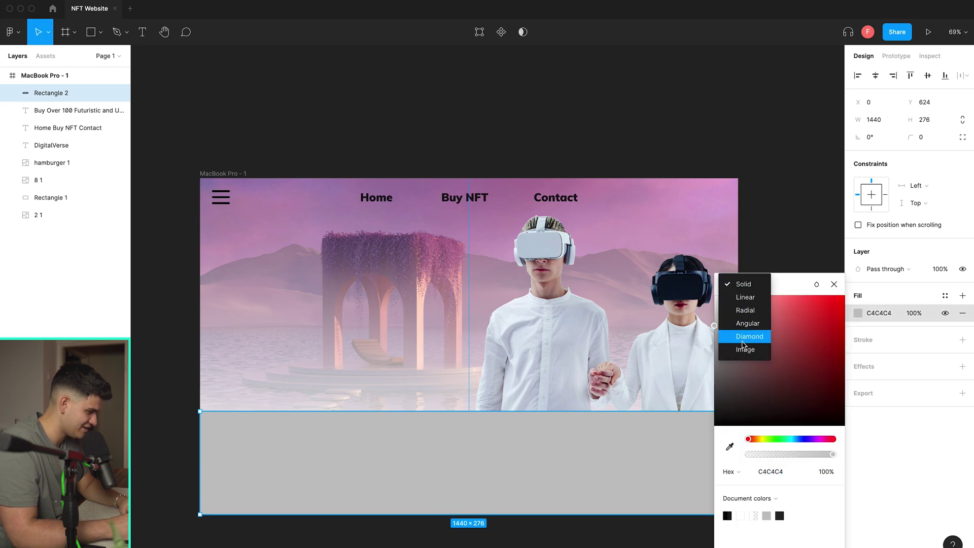
left_click(746, 297)
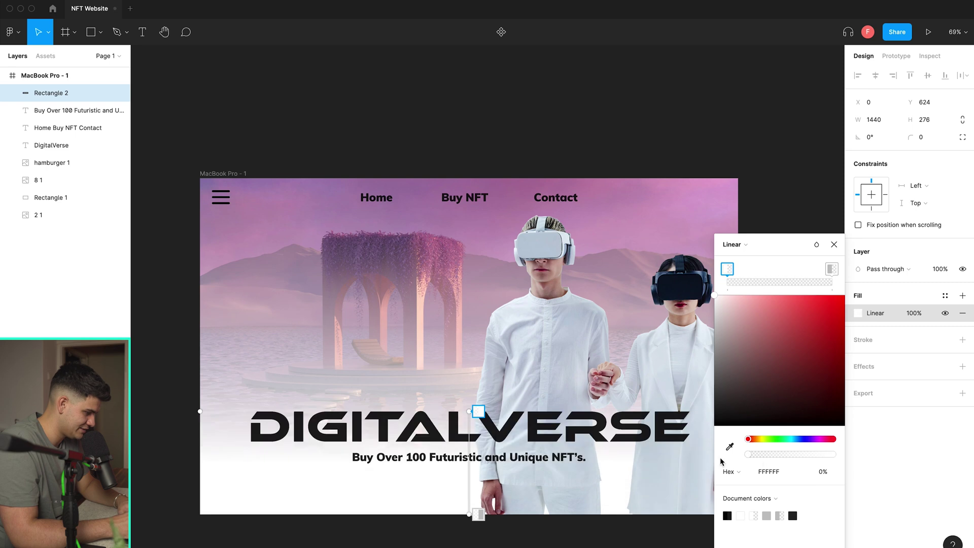
left_click(832, 270)
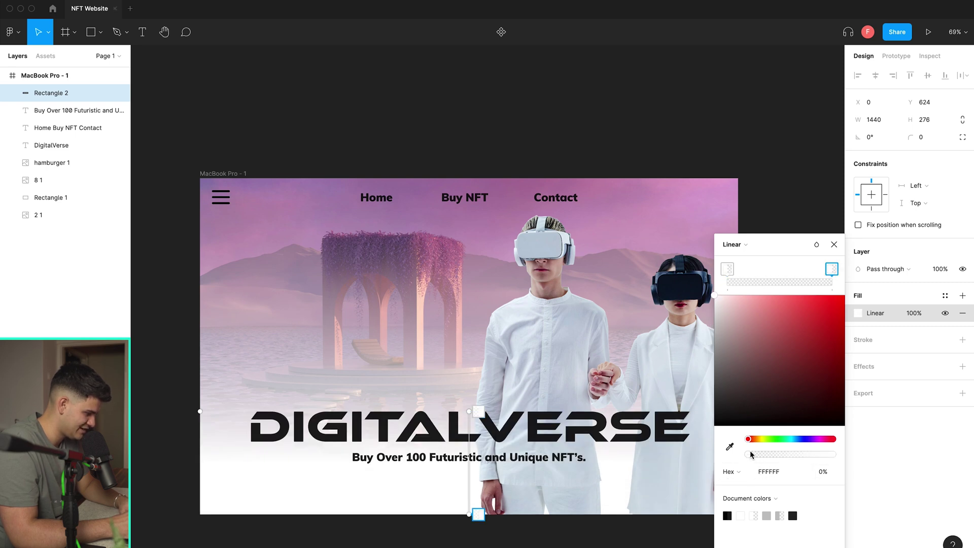
left_click_drag(753, 455, 872, 463)
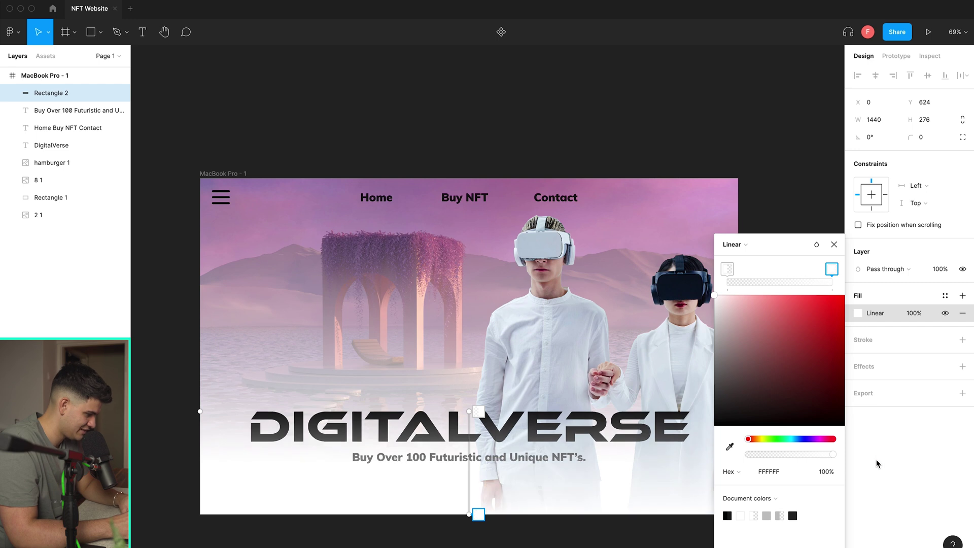
left_click(676, 113)
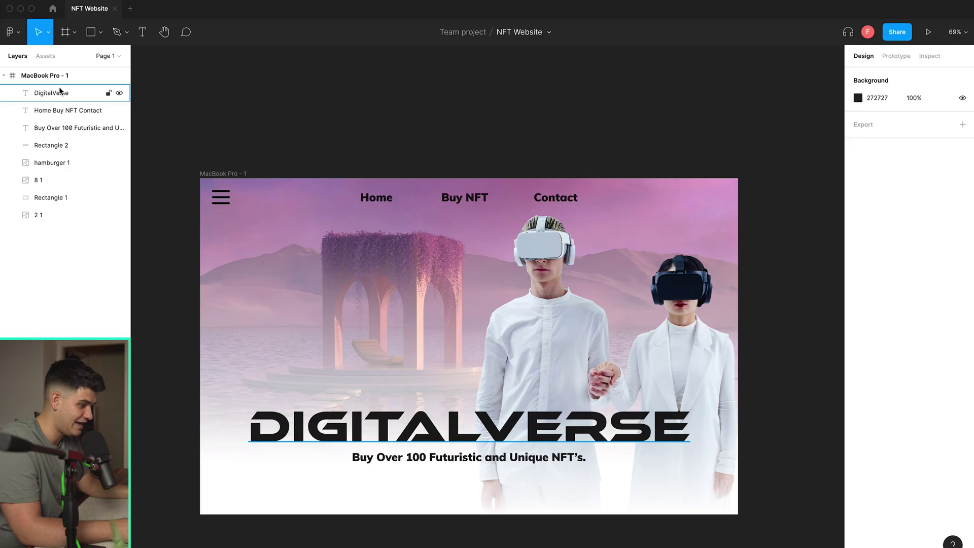
Delete all the layers inside the MacBook Pro - 1 frame, from the DigitalVerse title down to the background image
left_click(59, 92)
left_click(49, 214, "shift")
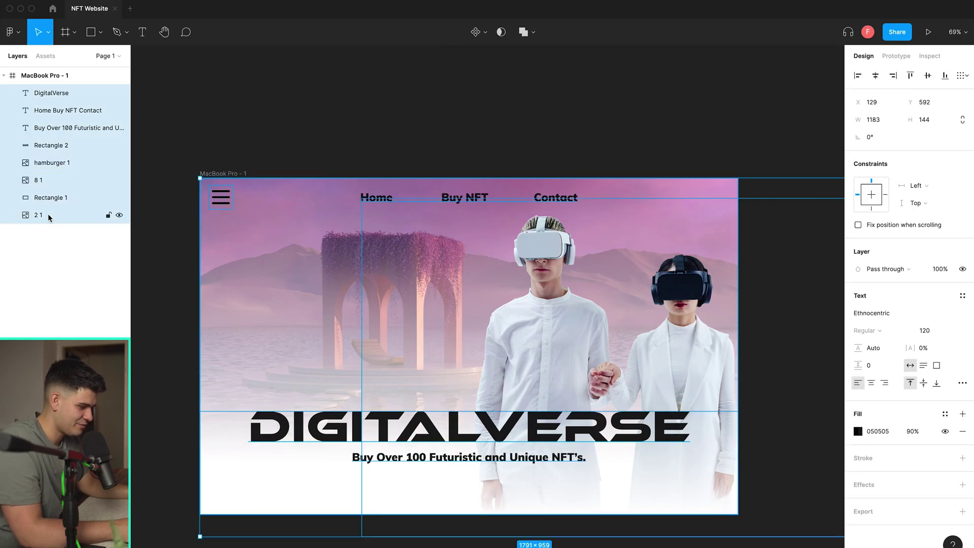
key("Delete")
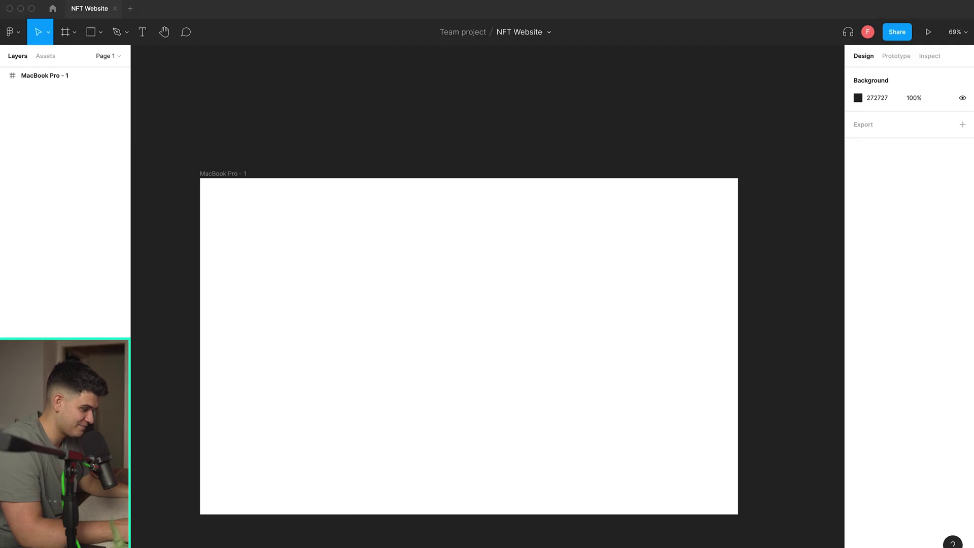
Bring 8.png from the crypto-dashboard folder in Finder into the empty frame and scale it so both people fit near the centre
key("super+Tab")
left_click_drag(344, 181, 388, 371)
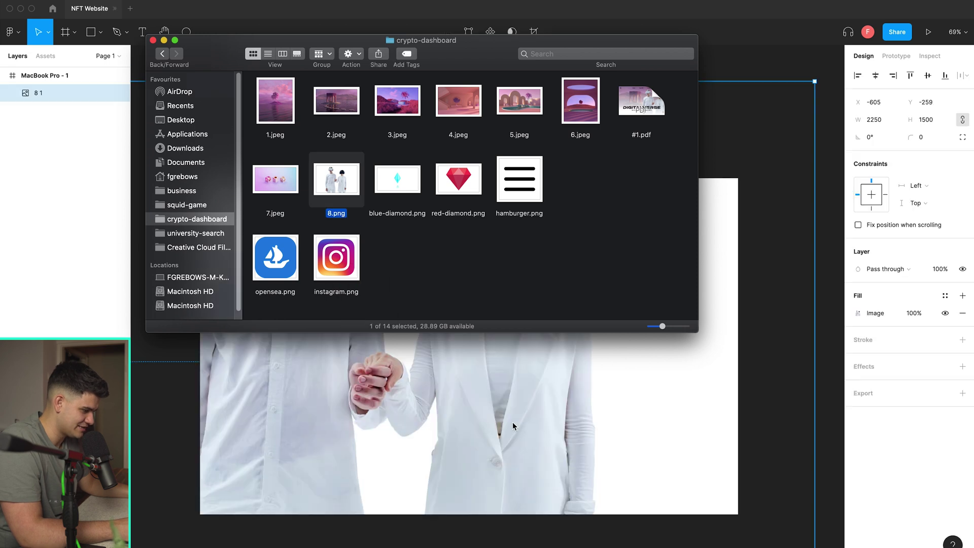
scroll(456, 349, "down", 5)
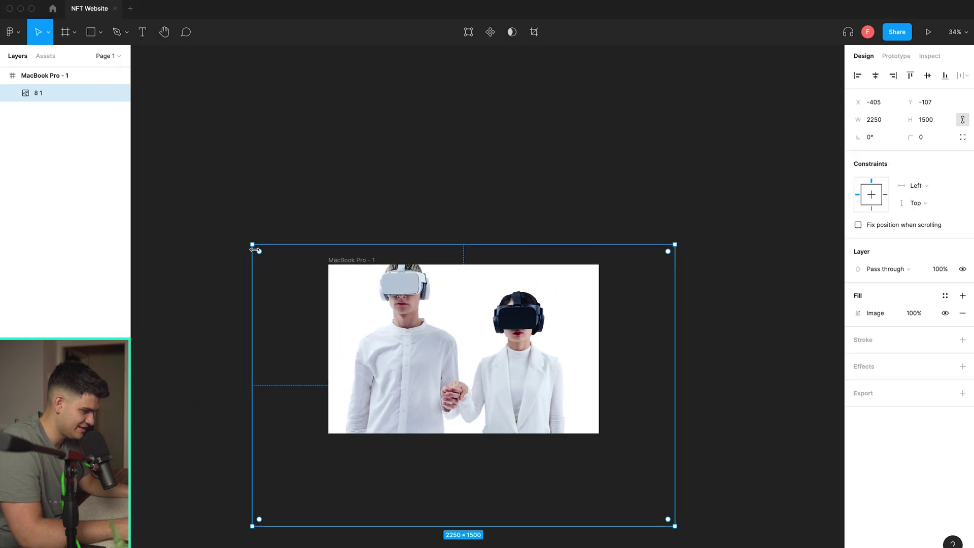
left_click_drag(255, 242, 424, 305)
scroll(424, 331, "up", 5)
left_click_drag(274, 248, 233, 220)
key("Escape")
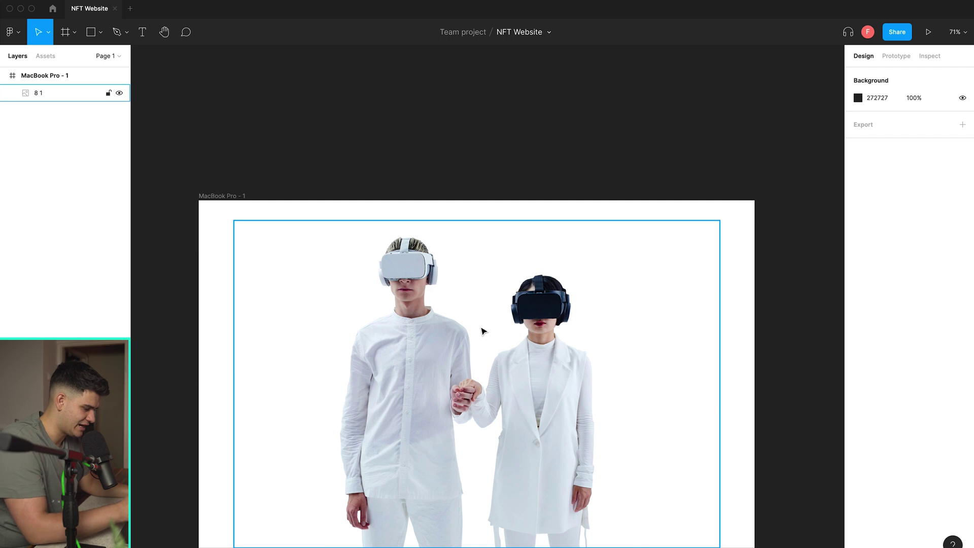
Cover the frame with a 1440 × 900 rectangle filled with a white linear gradient that becomes opaque towards the bottom
left_click(92, 32)
left_click_drag(199, 201, 755, 544)
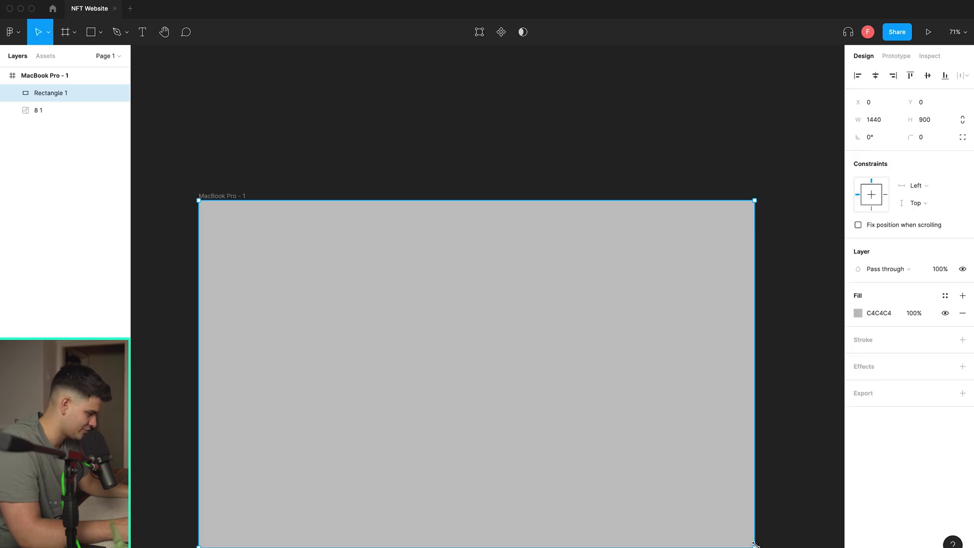
left_click(858, 319)
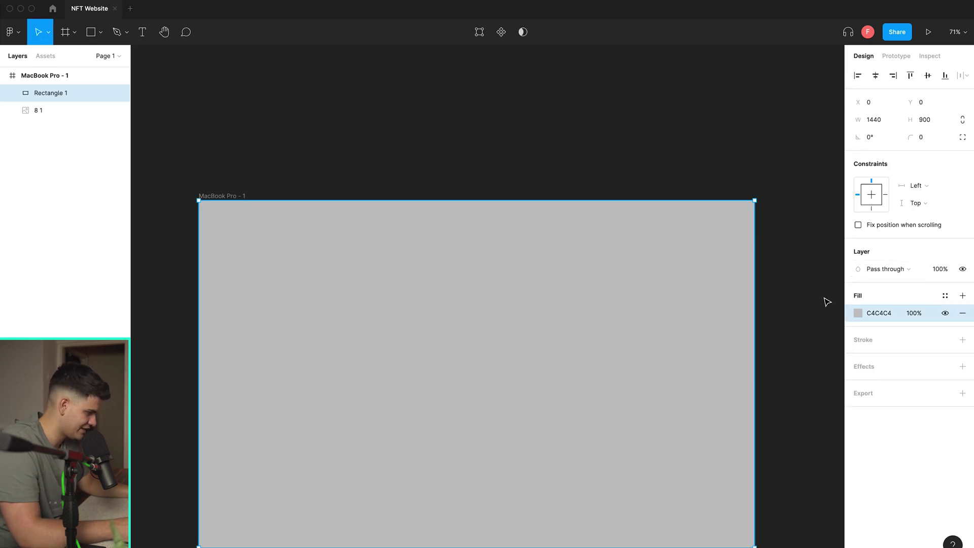
left_click(858, 313)
left_click(732, 282)
left_click(744, 296)
left_click(752, 269)
left_click_drag(755, 270, 768, 274)
left_click(678, 294)
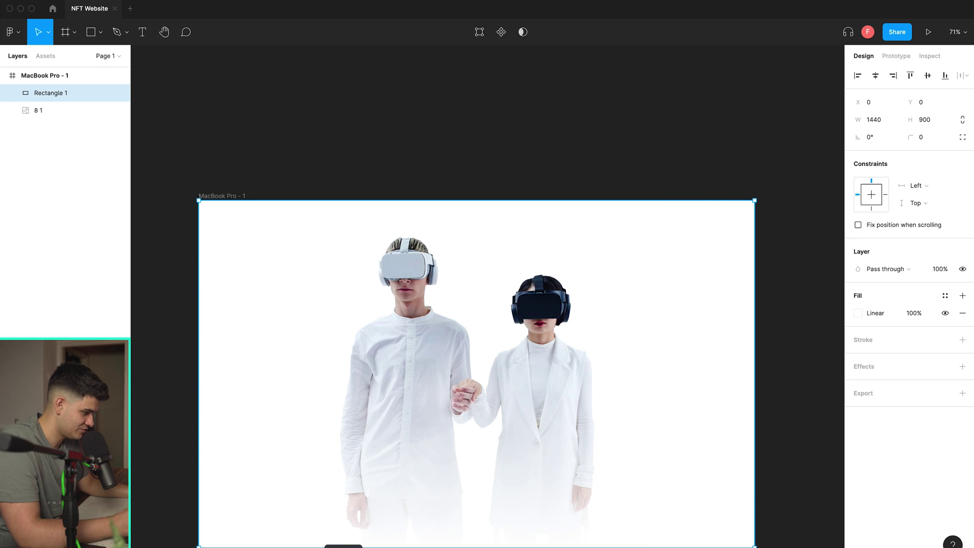
Add 7.jpeg from the crypto-dashboard folder in Finder, scale it across the frame's upper part and place it behind all other layers
key("super+Tab")
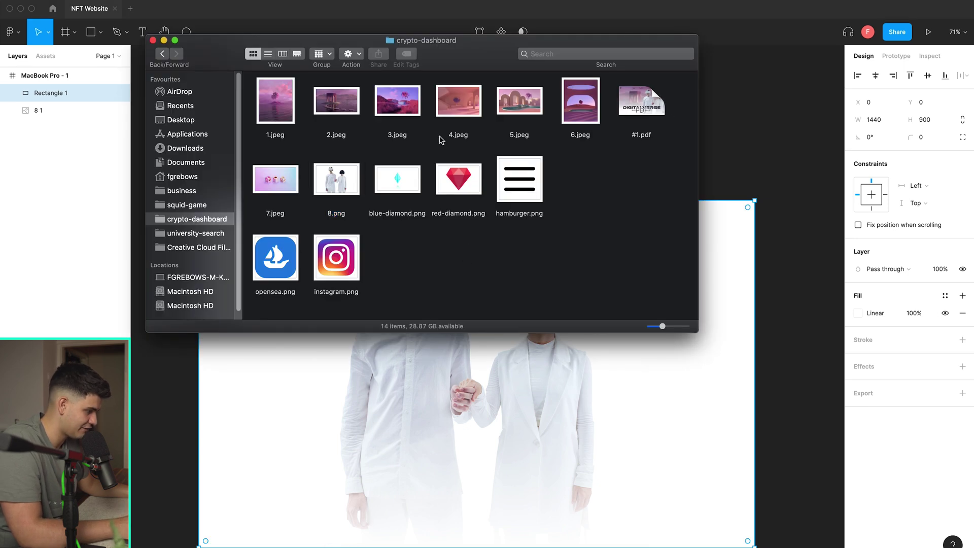
left_click(269, 192)
left_click_drag(279, 189, 302, 423)
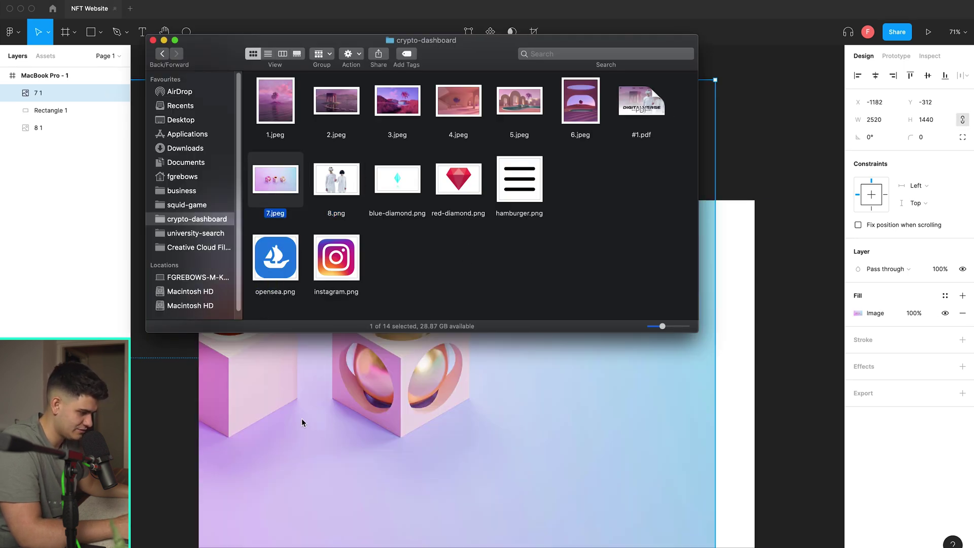
left_click_drag(515, 433, 726, 492)
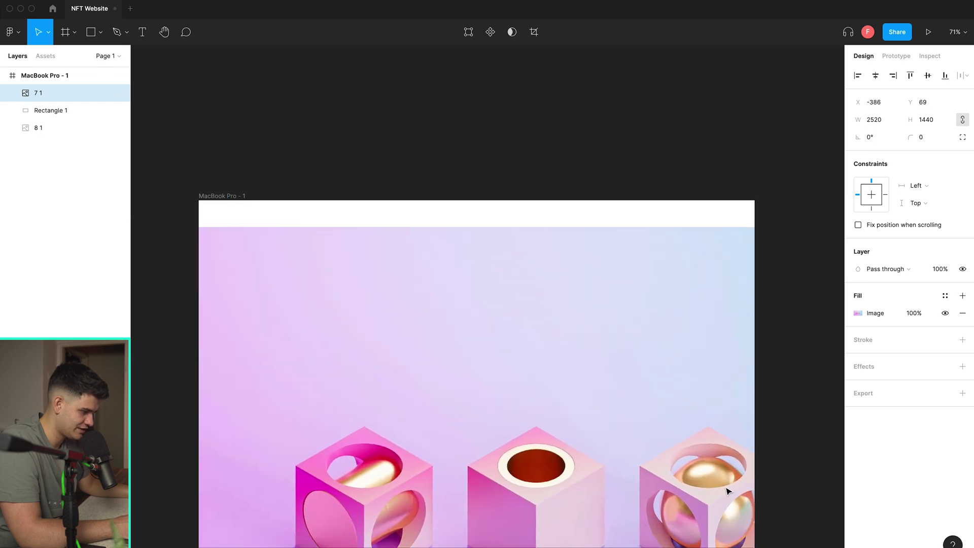
scroll(646, 420, "down", 3)
scroll(645, 420, "down", 4)
left_click_drag(645, 420, 586, 399)
scroll(695, 484, "right", 3)
scroll(696, 485, "down", 1)
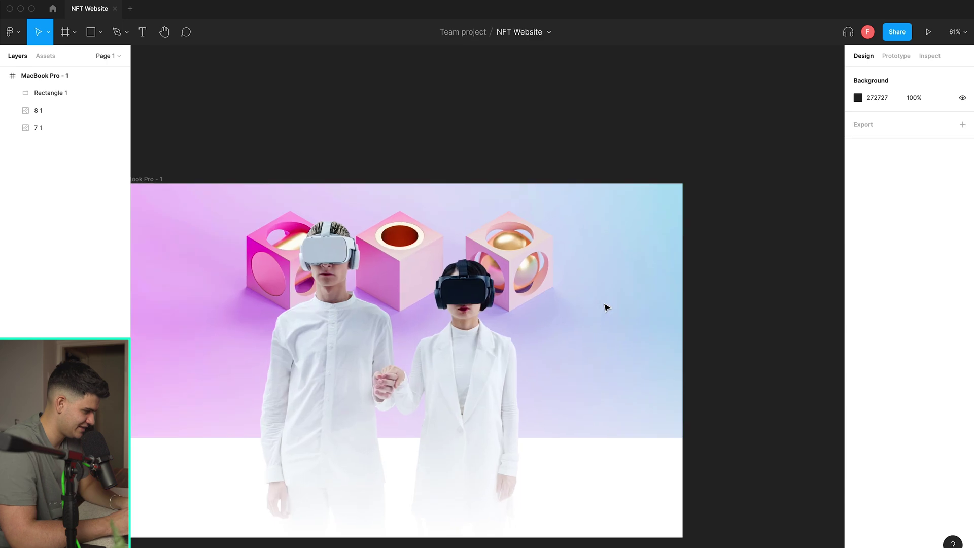
scroll(609, 284, "down", 1)
left_click(424, 274)
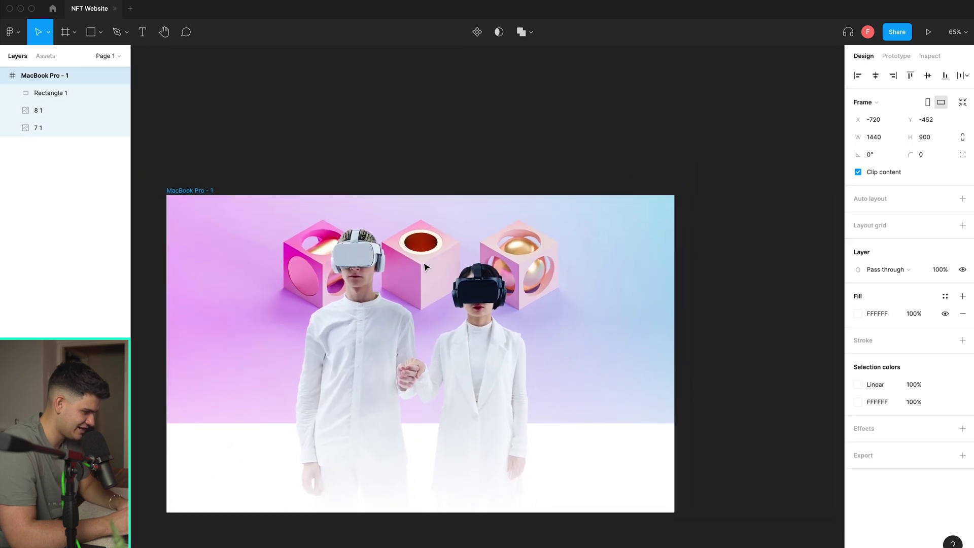
scroll(424, 267, "up", 1)
left_click(543, 348)
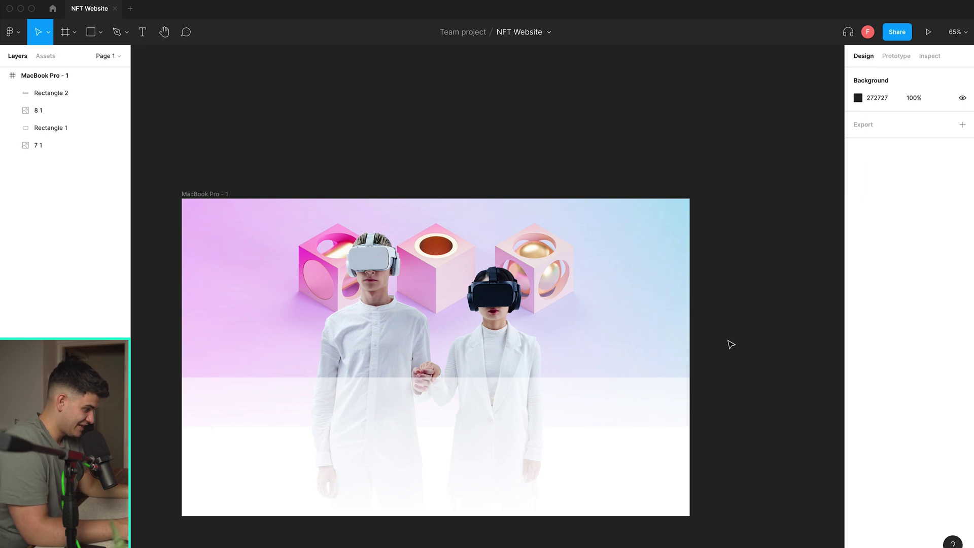
Extend the lower gradient rectangle upward to a height of 531, fading its white from 0% opacity at the top to 100% about midway down
left_click(625, 386)
scroll(720, 325, "left", 2)
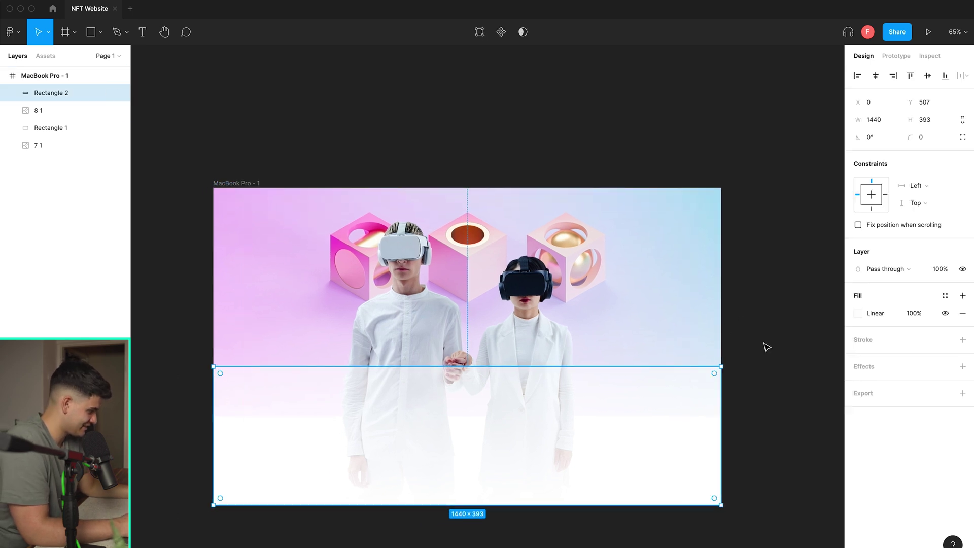
left_click(748, 375)
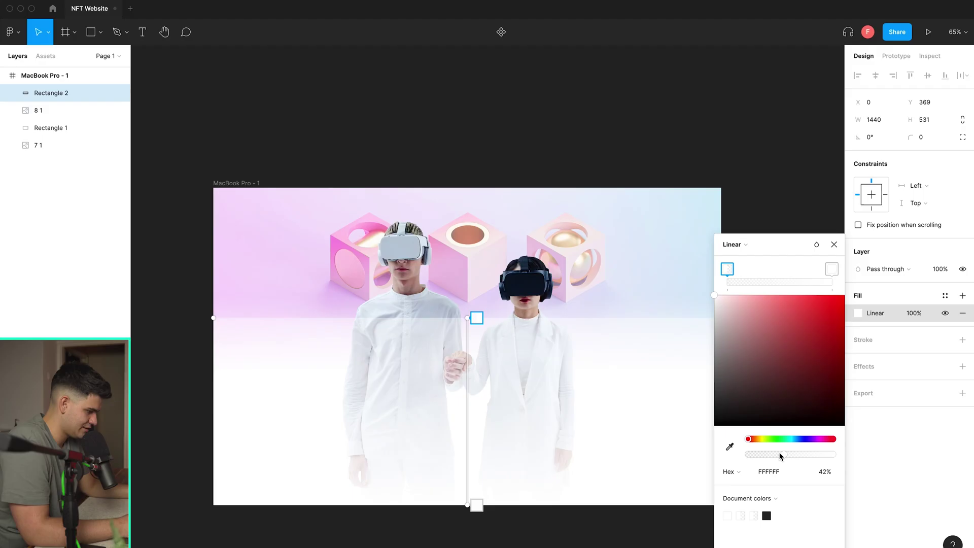
left_click_drag(757, 454, 750, 456)
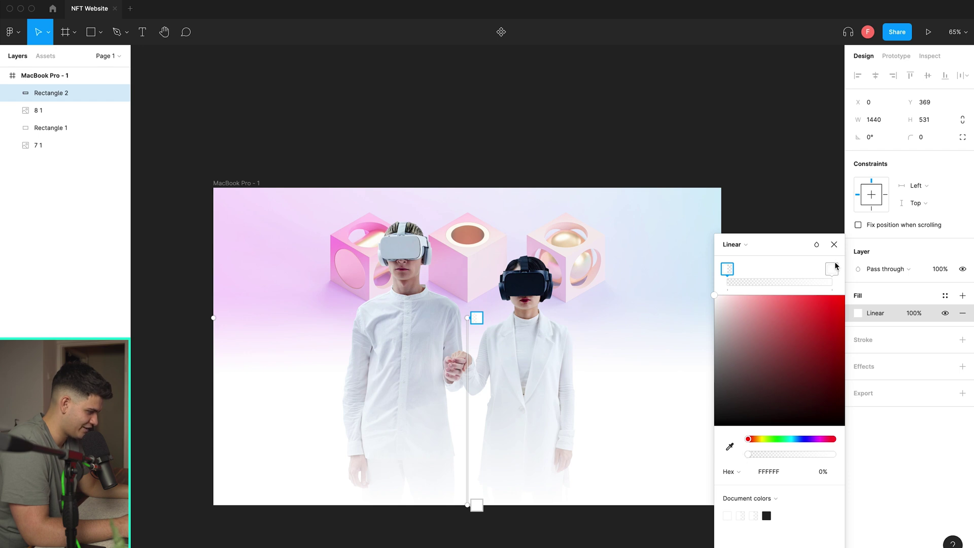
left_click_drag(836, 266, 818, 268)
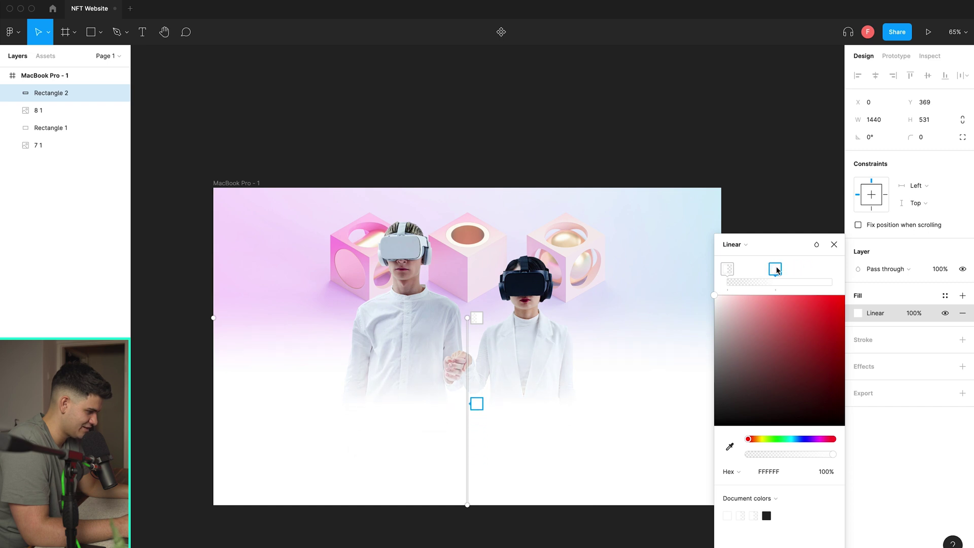
left_click(834, 244)
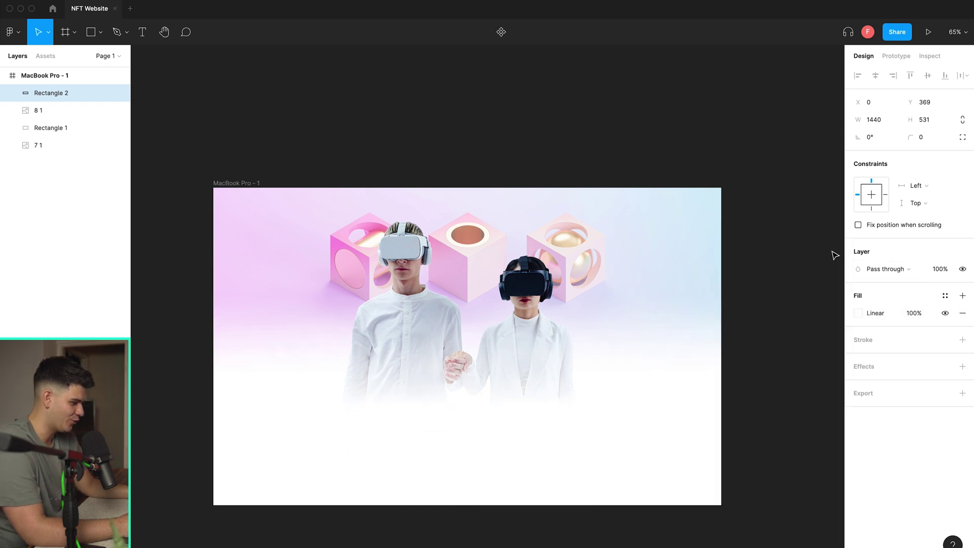
left_click(583, 62)
scroll(624, 183, "up", 2)
scroll(624, 183, "down", 3)
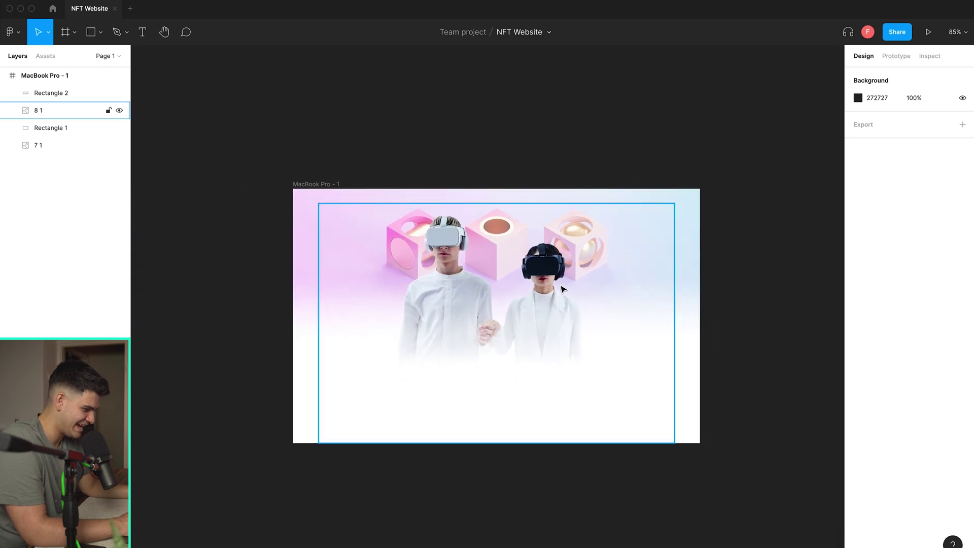
scroll(573, 369, "up", 3)
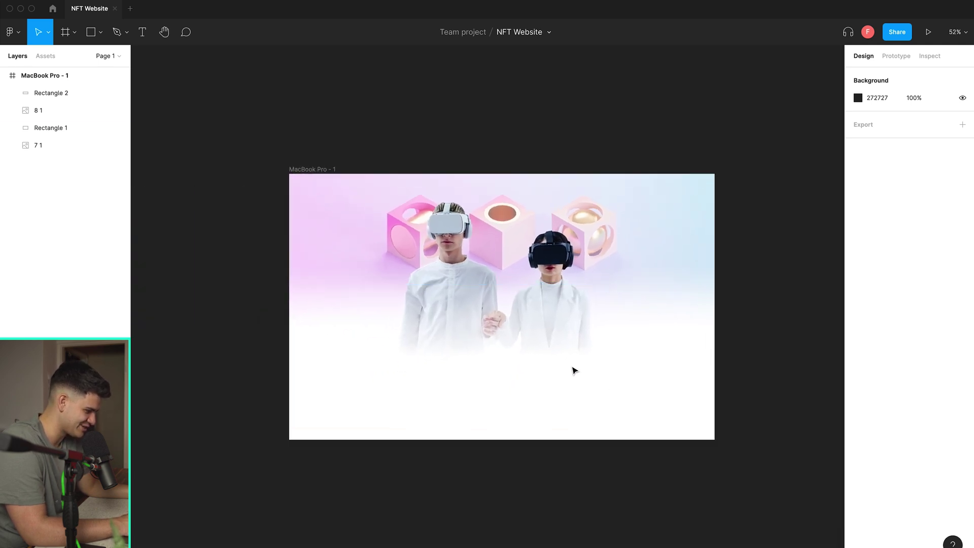
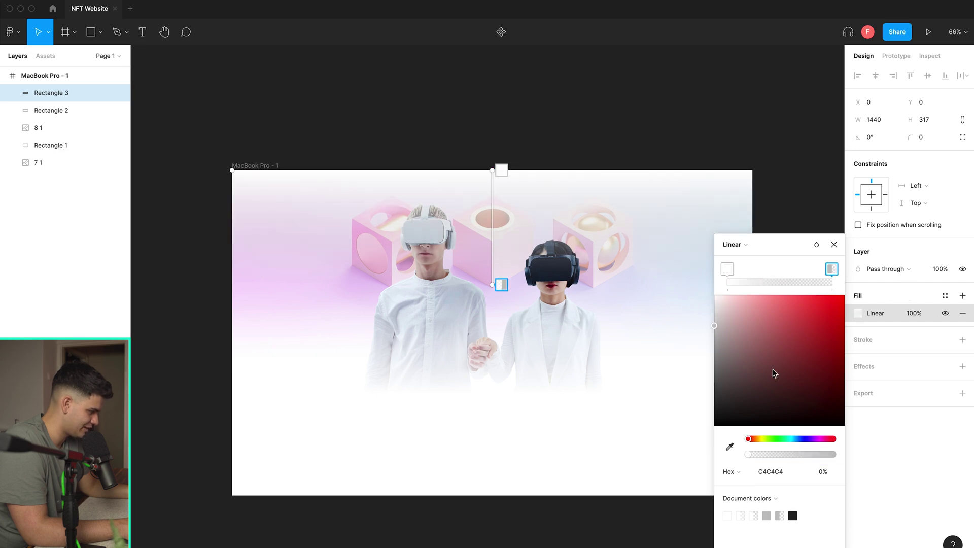
Set the lower stop of the upper rectangle's gradient to FFFFFF at 0% opacity and move that rectangle beneath the image of the two people
left_click_drag(780, 377, 641, 290)
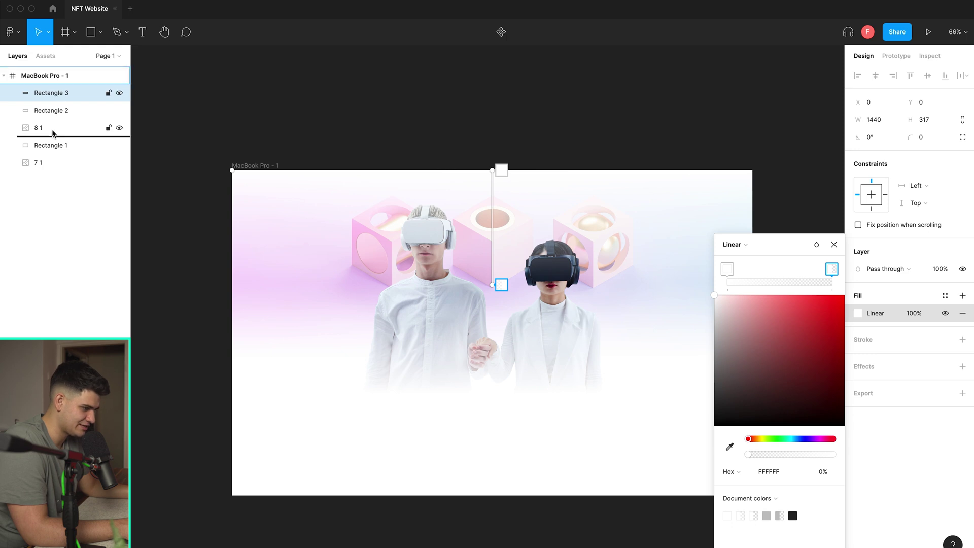
left_click_drag(53, 135, 53, 134)
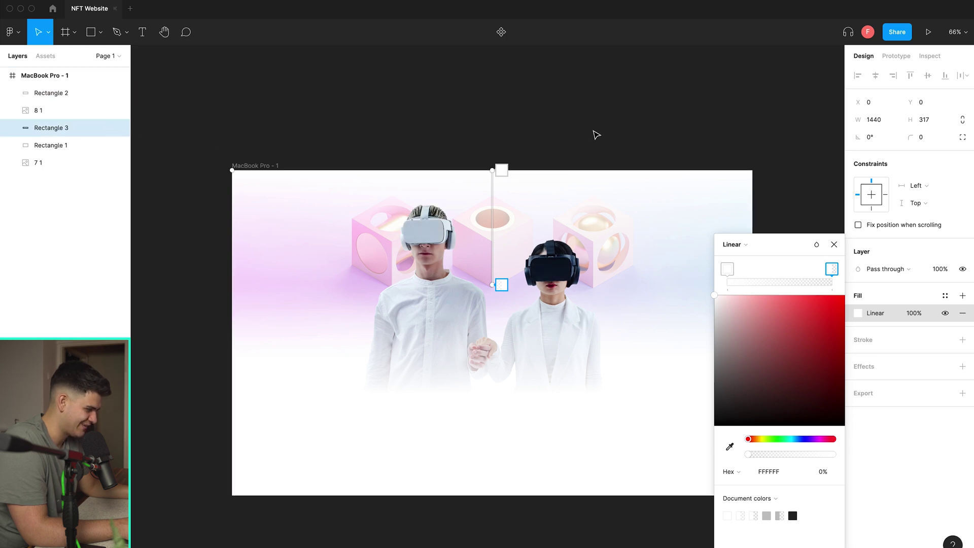
left_click(739, 139)
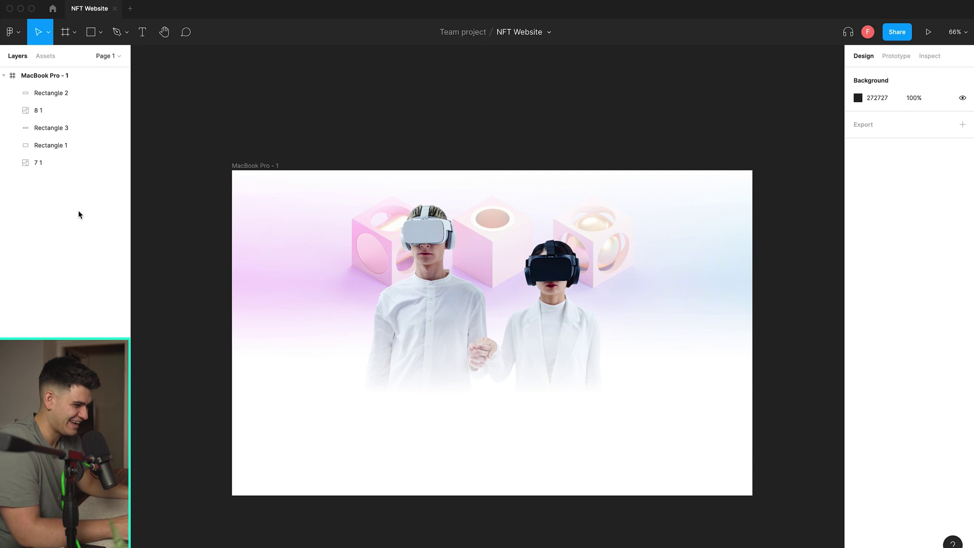
Add the title "Digitalverse" in Ethnocentric at size 110, fill 000000 at 80% opacity, centred horizontally at Y 543
left_click(149, 27)
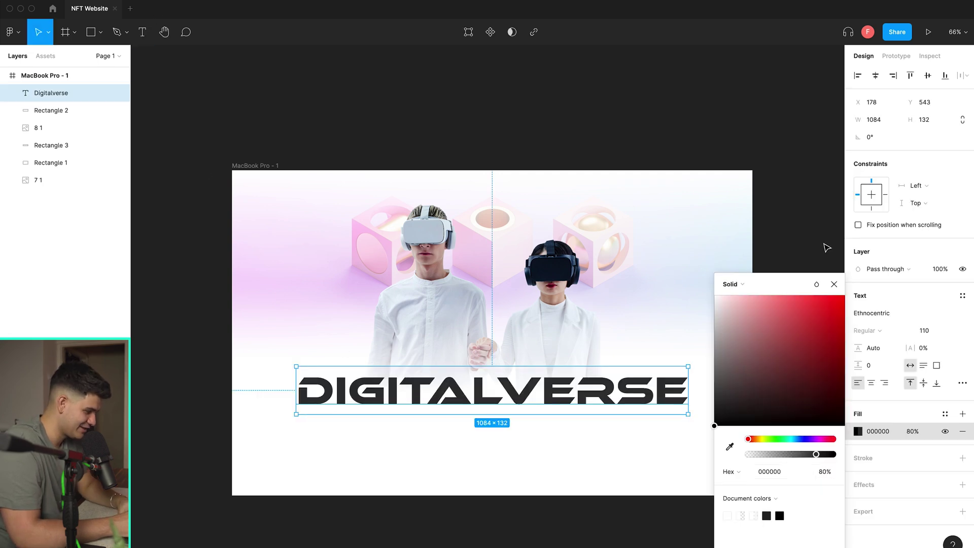
left_click(760, 253)
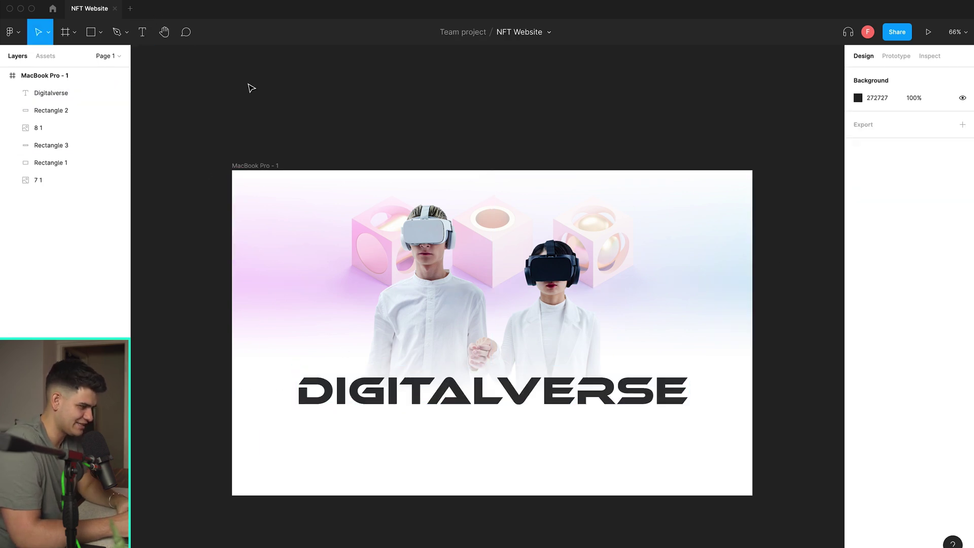
Add the tagline "Buy Over 100 Futuristic and Unique NFT's." below the title in Muli Black, size 30, fill 000000 at 80% opacity
left_click(144, 31)
left_click(482, 449)
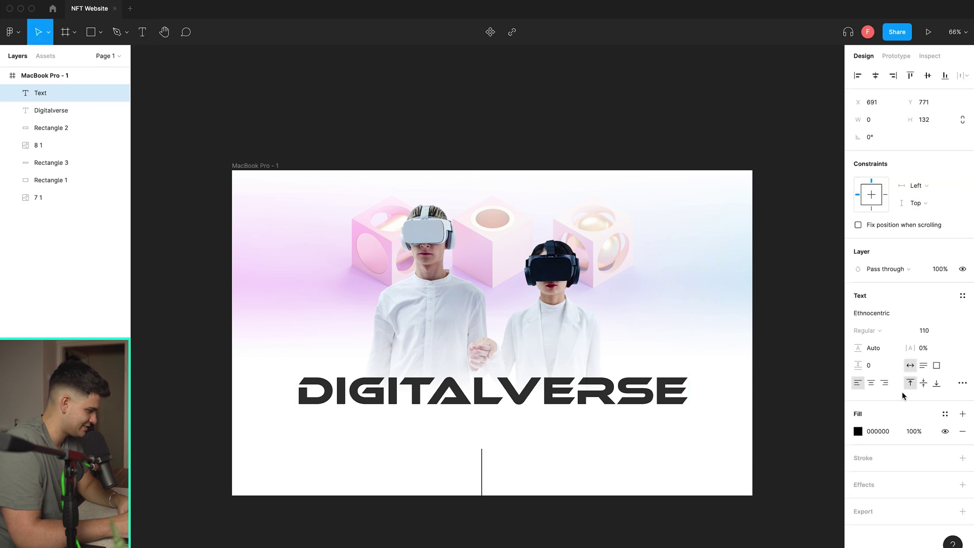
left_click(874, 314)
type("m")
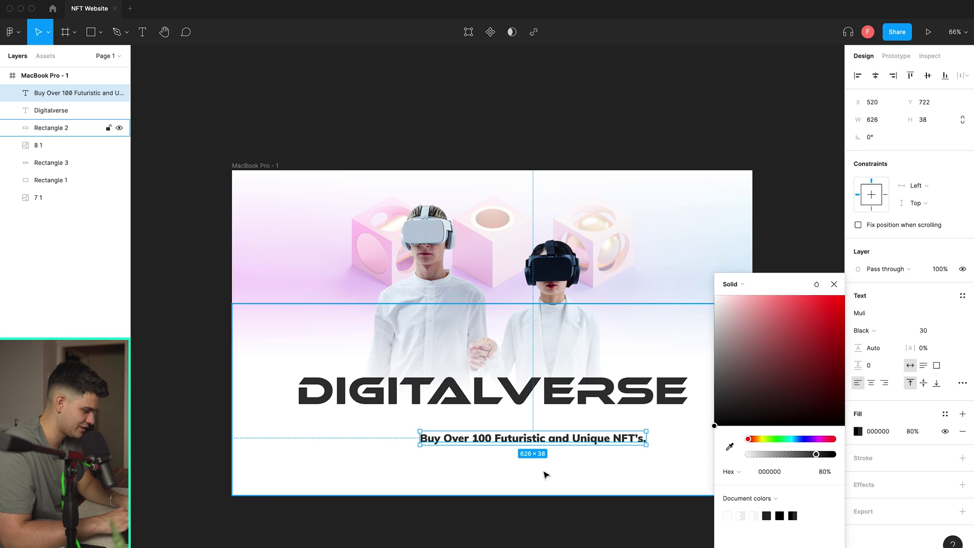
Centre the tagline horizontally close beneath the "Digitalverse" title at X 407, Y 663
scroll(546, 470, "up", 5)
left_click_drag(478, 415, 398, 374)
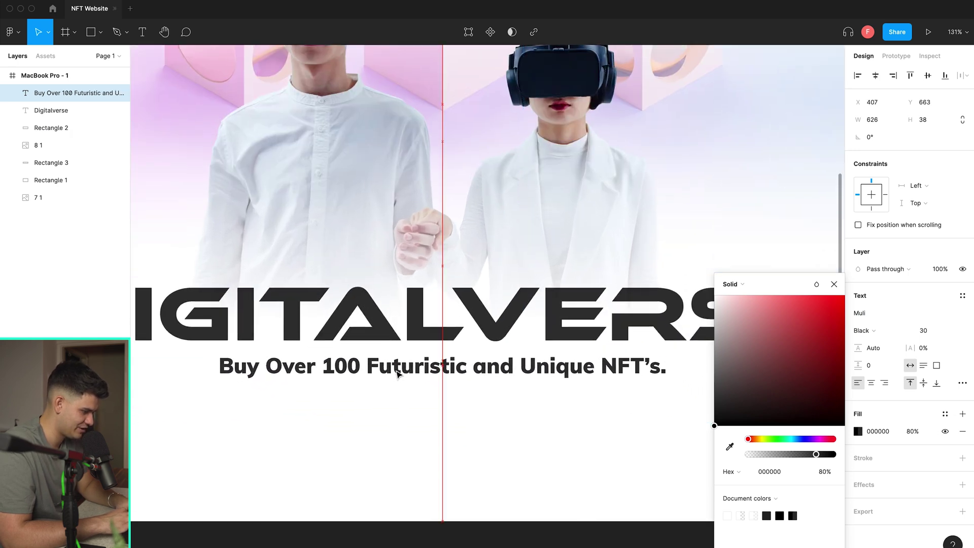
left_click(393, 537)
scroll(394, 538, "down", 5)
scroll(394, 538, "up", 3)
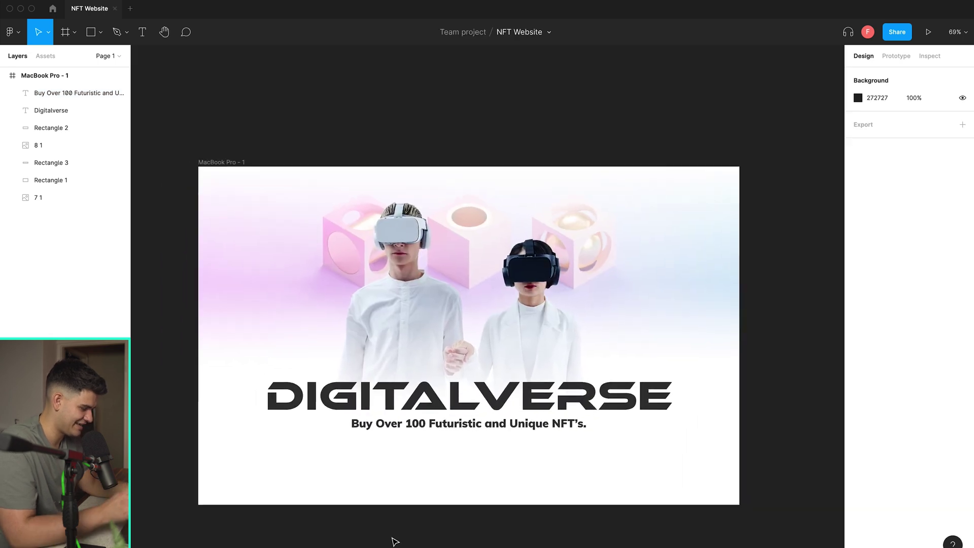
Bring hamburger.png from the crypto-dashboard folder into the frame and shrink it to a small menu icon in the upper left corner
key("super+Tab")
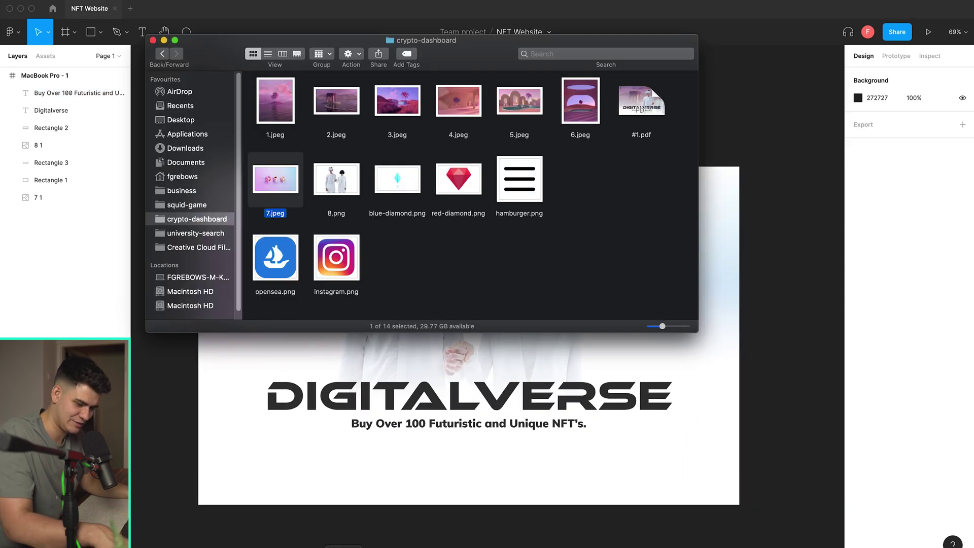
left_click_drag(519, 178, 263, 215)
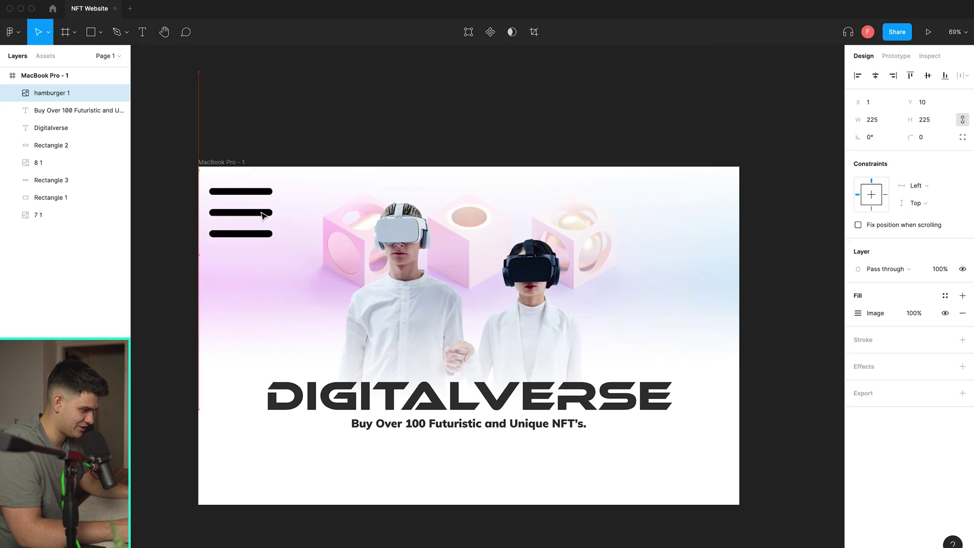
left_click_drag(283, 256, 239, 205)
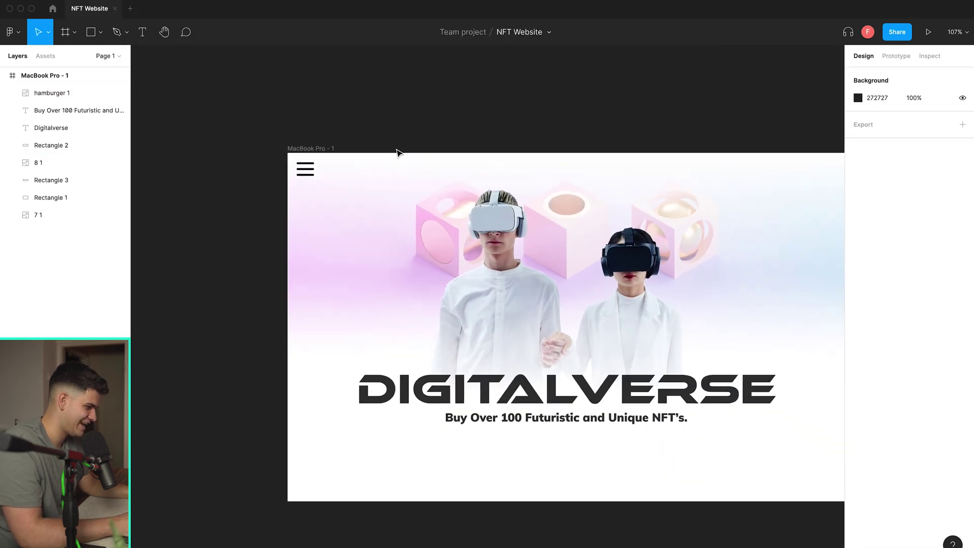
left_click(306, 168)
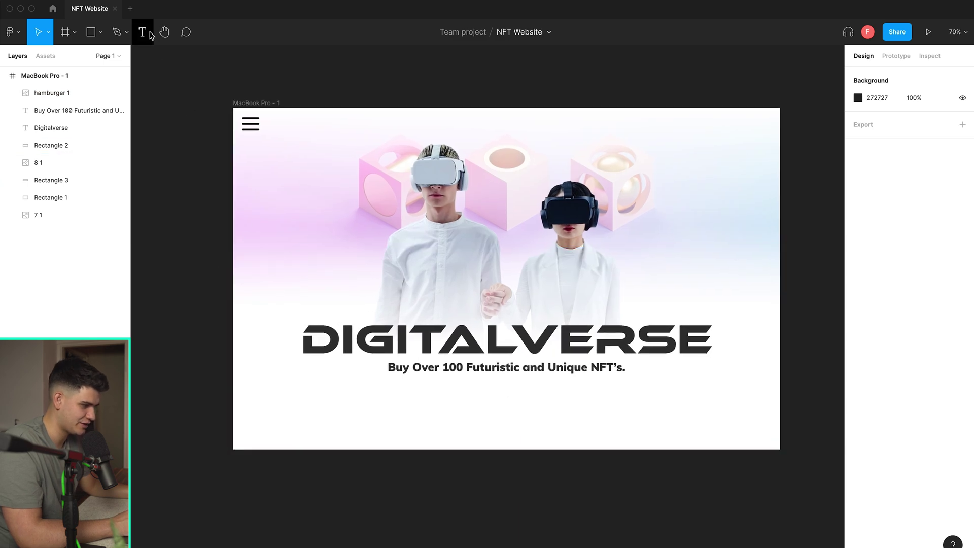
Add a navigation line reading "Home", "Buy NFT" and "Contact", widely spaced, near the frame's lower edge
left_click(143, 32)
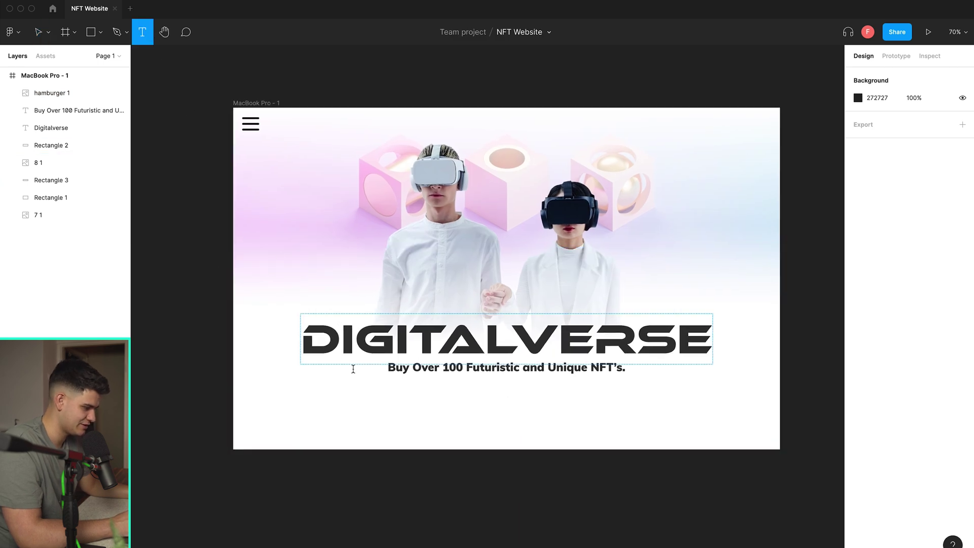
left_click(418, 429)
type("Home                  Buy NFT                  Contact")
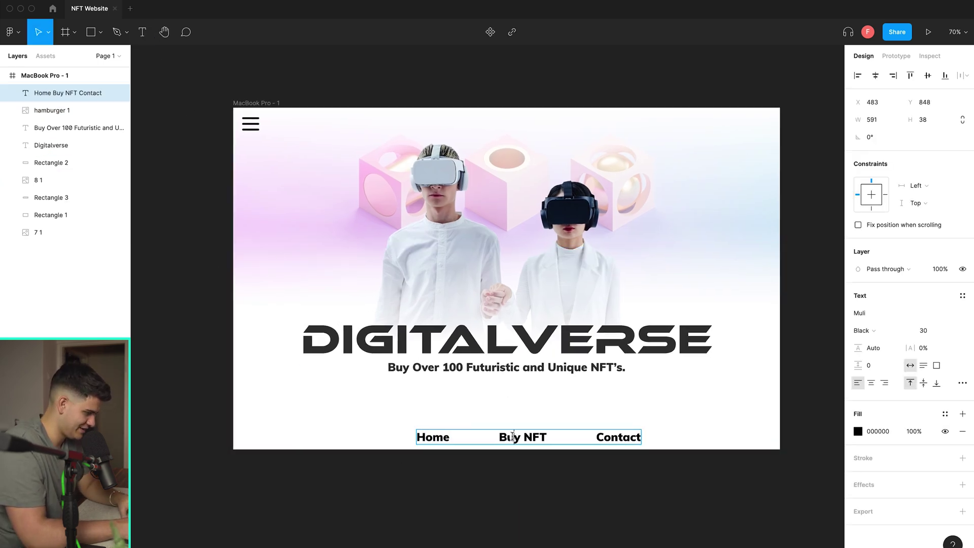
Set the navigation text to size 25 with a softened black fill and centre it horizontally near the frame's lower edge
key("ctrl+a")
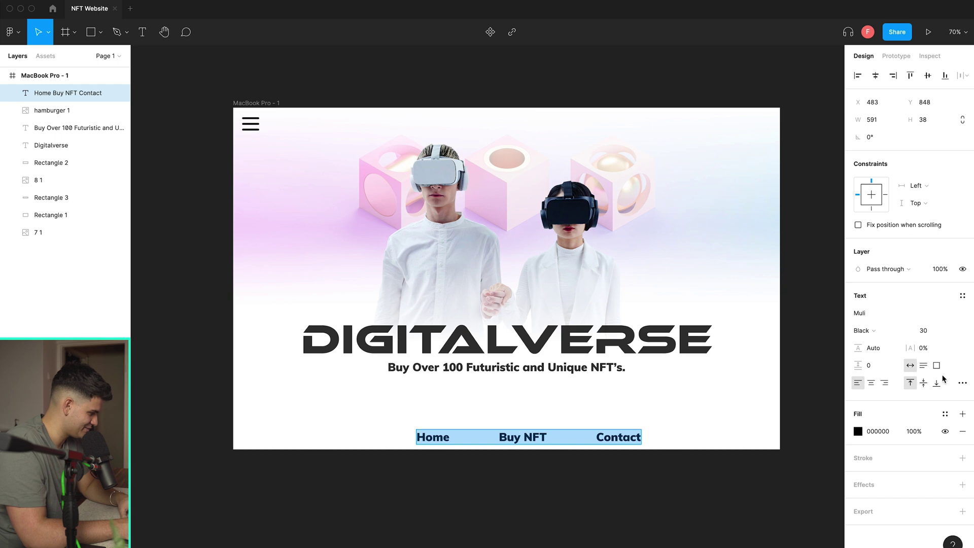
left_click(929, 330)
type("25")
key("Return")
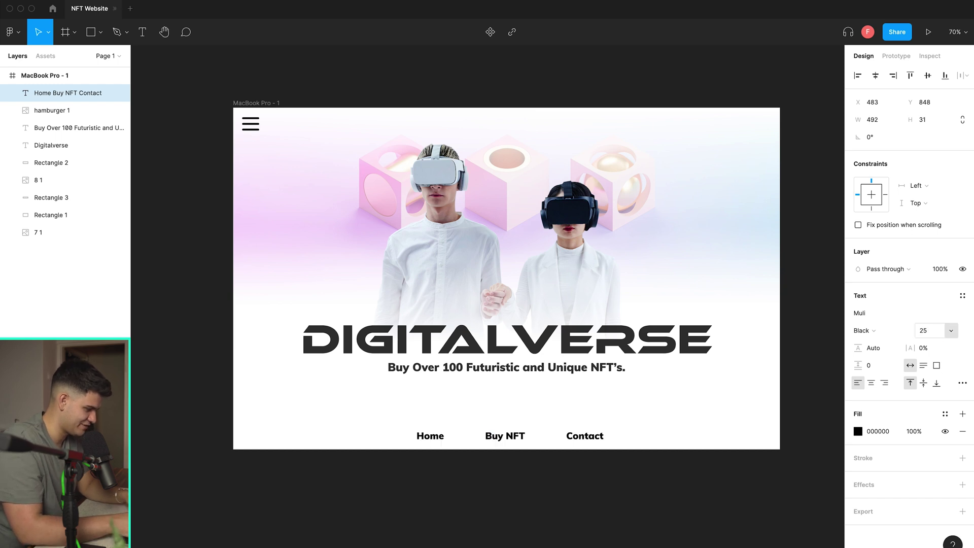
left_click(858, 431)
left_click(613, 467)
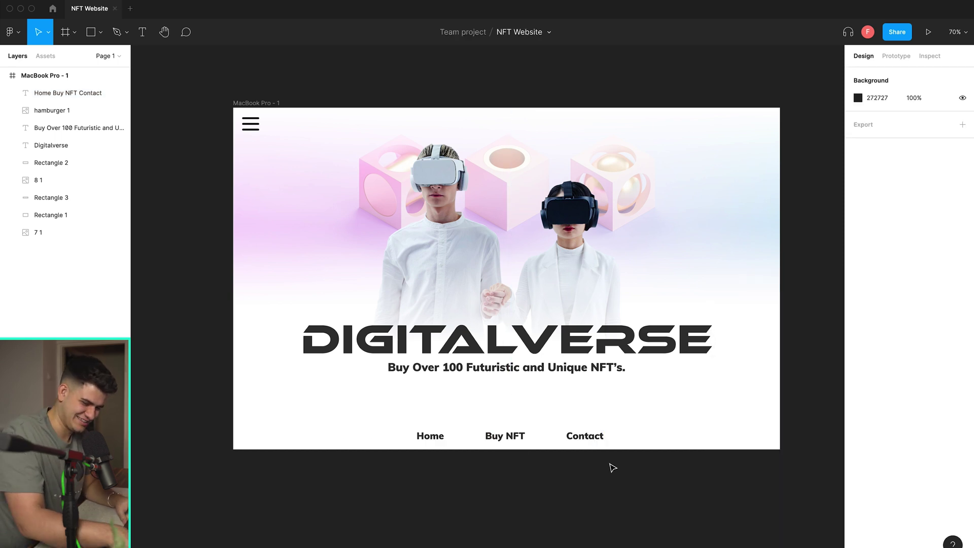
scroll(613, 467, "up", 3)
scroll(613, 468, "down", 2)
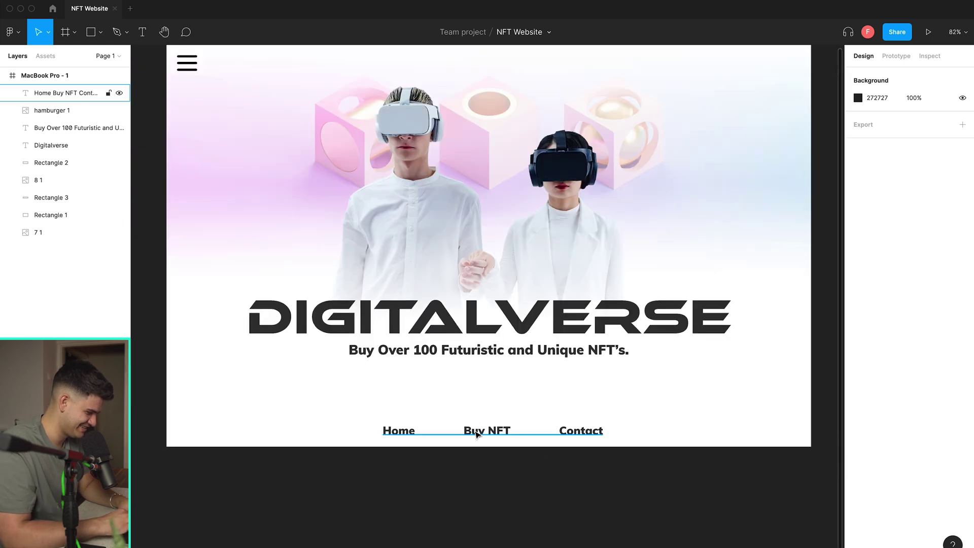
Draw a 20 × 20 circle above the navigation text and fill it with F5CCEF sampled from the background's pink cube
left_click(102, 36)
left_click(87, 98)
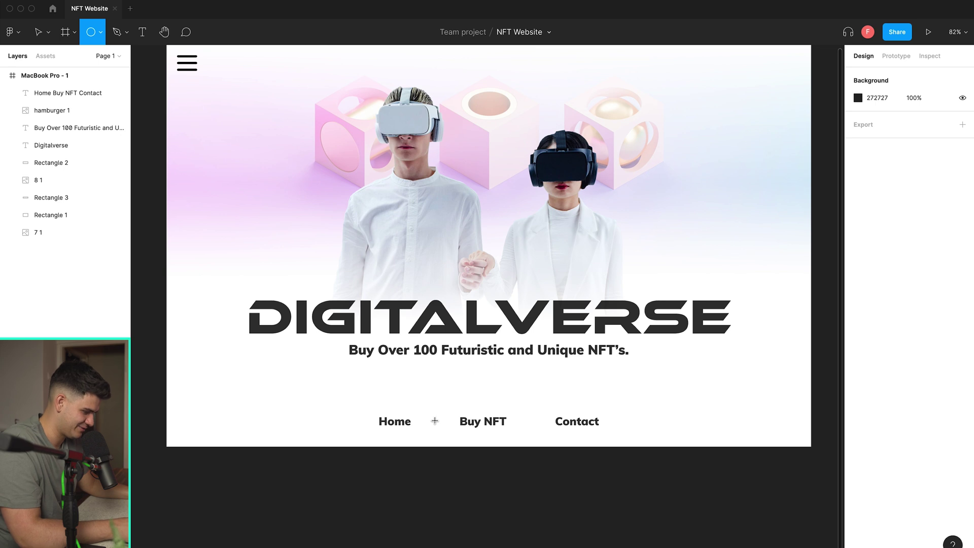
left_click_drag(423, 402, 434, 412)
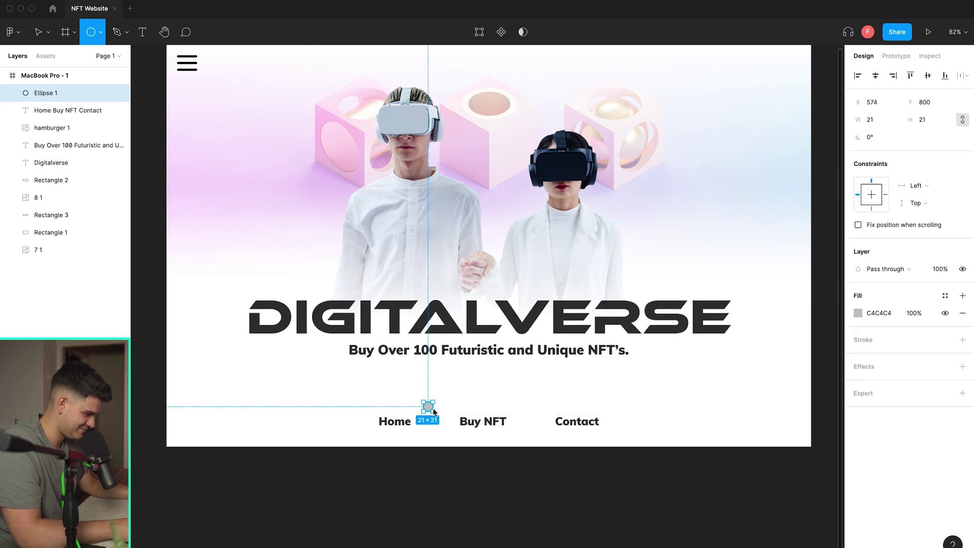
left_click(857, 314)
left_click(731, 447)
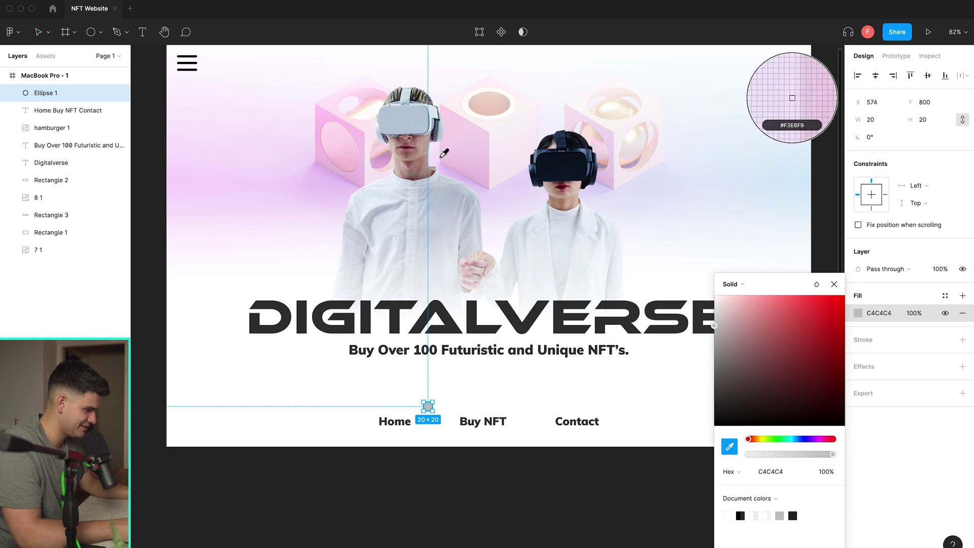
left_click(326, 115)
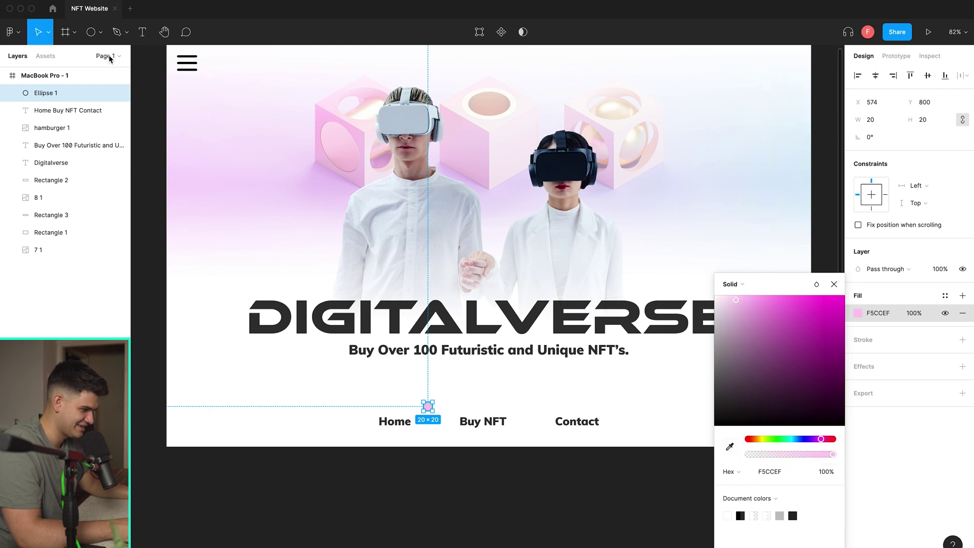
left_click(455, 460)
Centre the pink dot between "Home" and "Buy NFT" and place a copy midway between "Buy NFT" and "Contact"
scroll(435, 434, "up", 5)
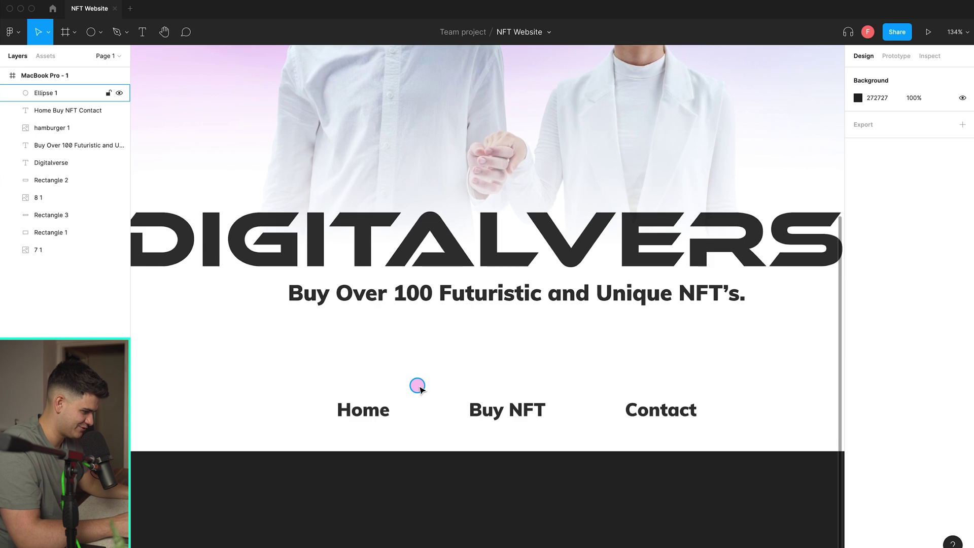
left_click(424, 405)
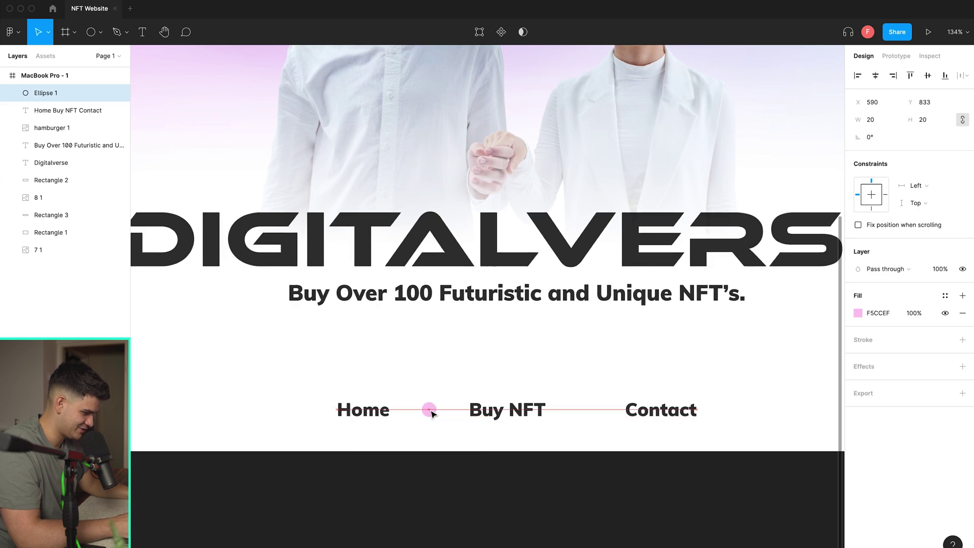
left_click(432, 412)
key("ctrl+c")
key("ctrl+v")
left_click_drag(432, 413, 593, 417)
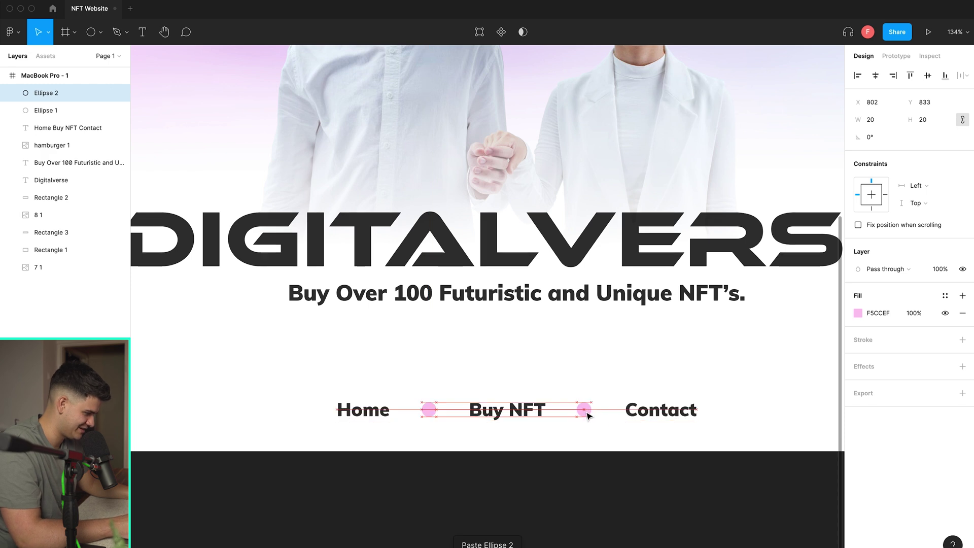
left_click(583, 487)
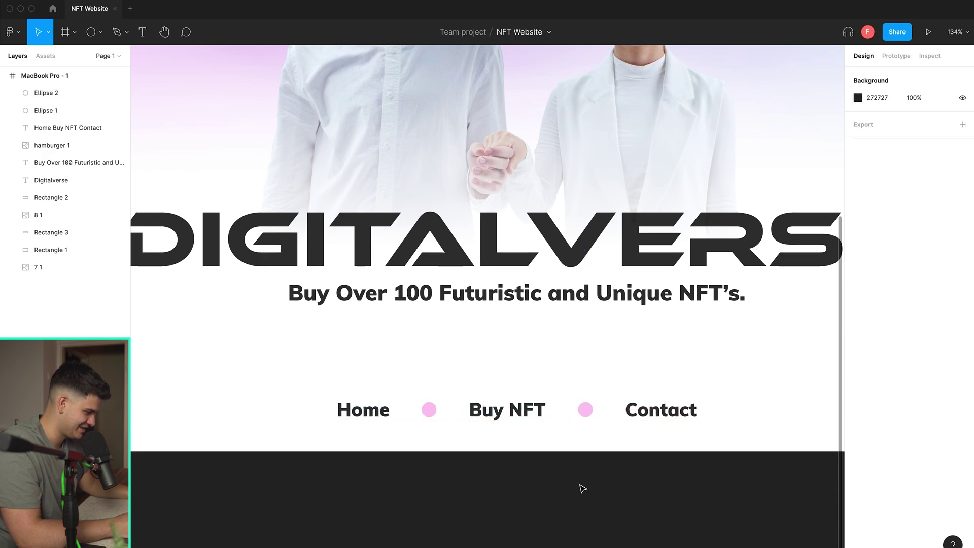
Add a MacBook Pro frame of 1440 × 900 directly below the hero section and cover it with a full-size rectangle
scroll(583, 496, "down", 5)
scroll(582, 493, "down", 2)
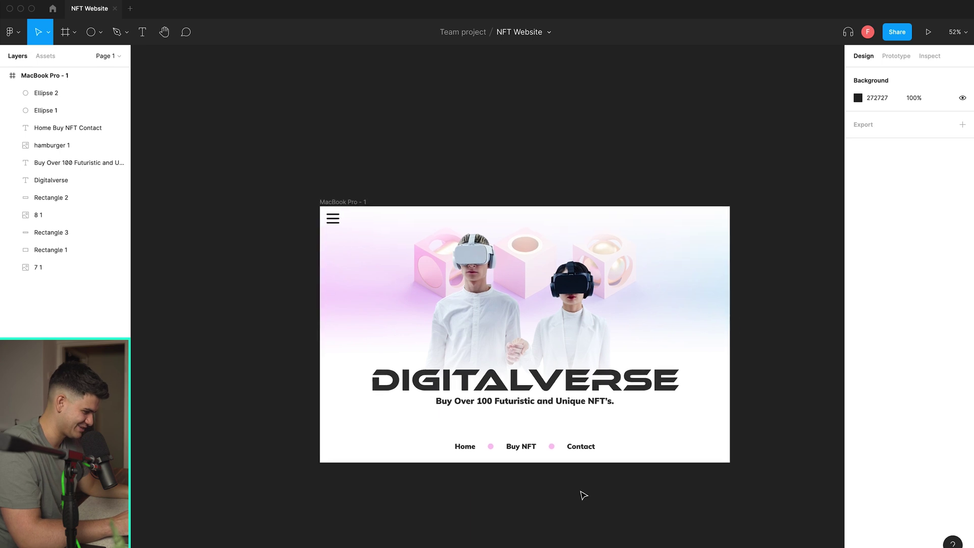
key("f")
scroll(579, 477, "up", 1)
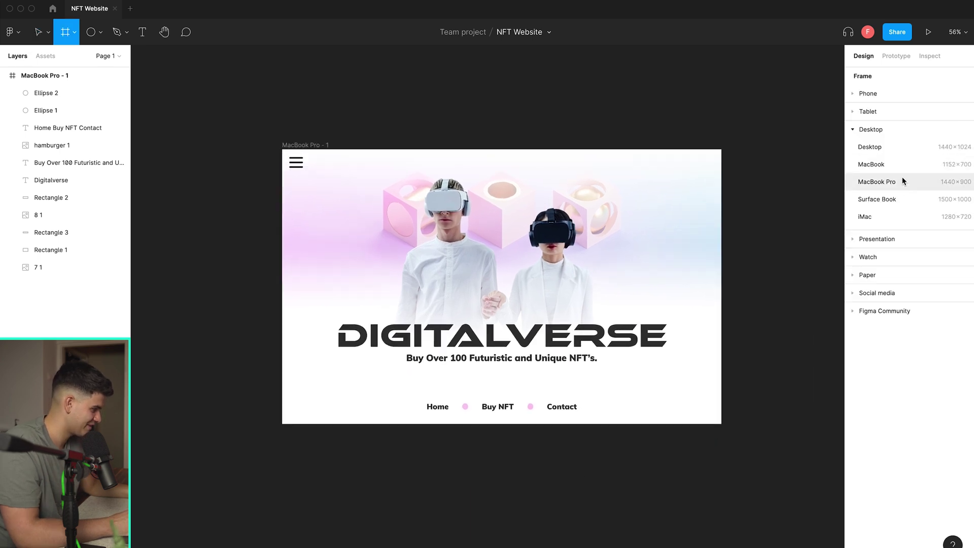
left_click(884, 185)
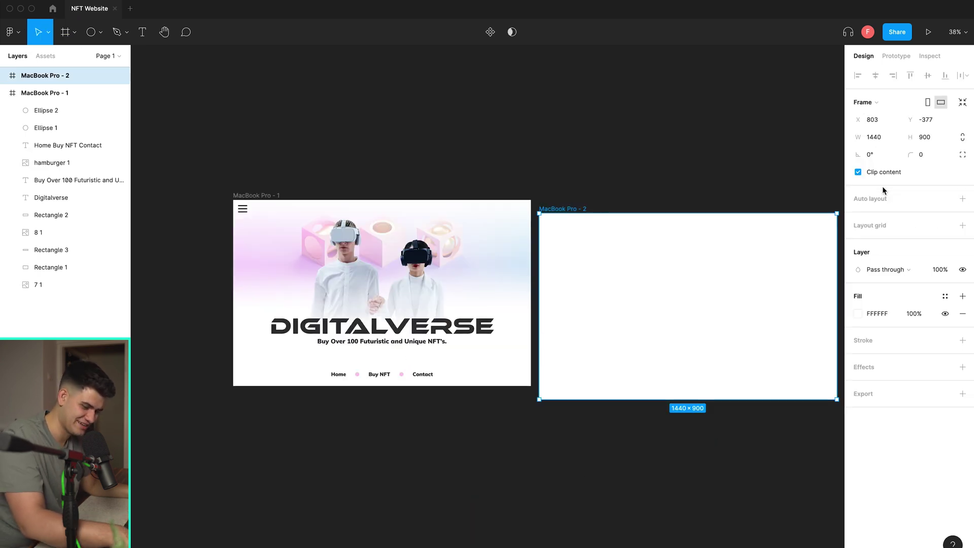
mouse_move(255, 269)
left_mouse_down()
mouse_move(568, 505)
mouse_move(678, 534)
left_mouse_up()
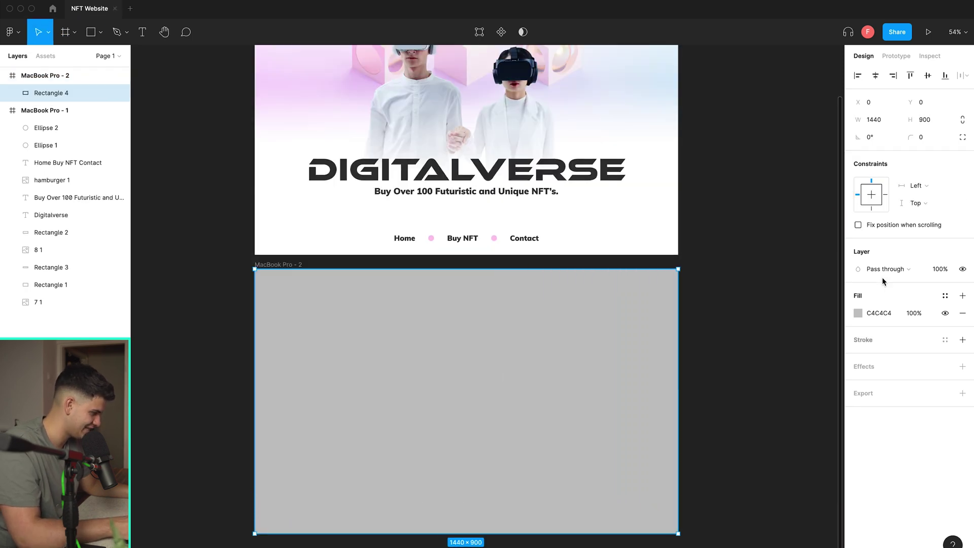
Fill the full-size rectangle with a linear gradient from FFFFFF at its upper edge to the document's light pink at its lower edge
left_click(853, 313)
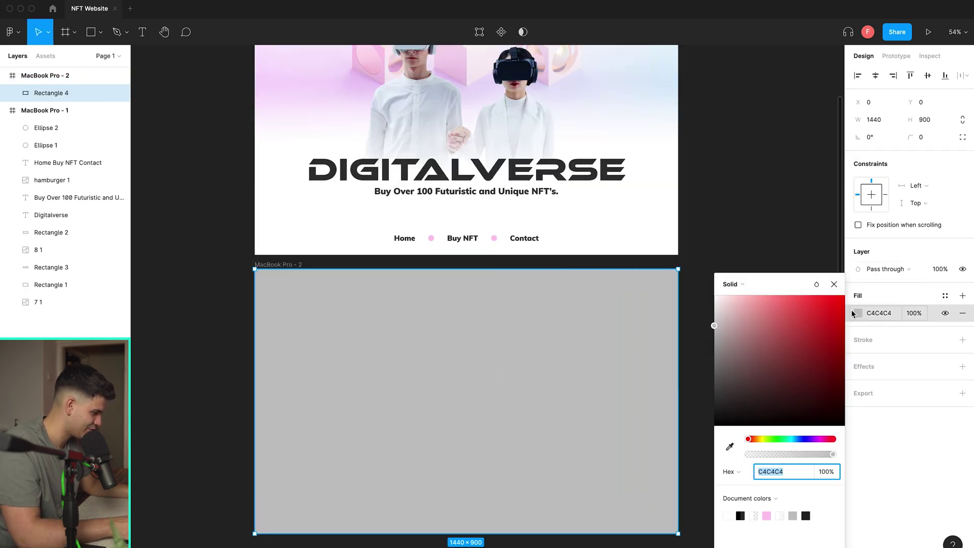
left_click(726, 283)
left_click(742, 298)
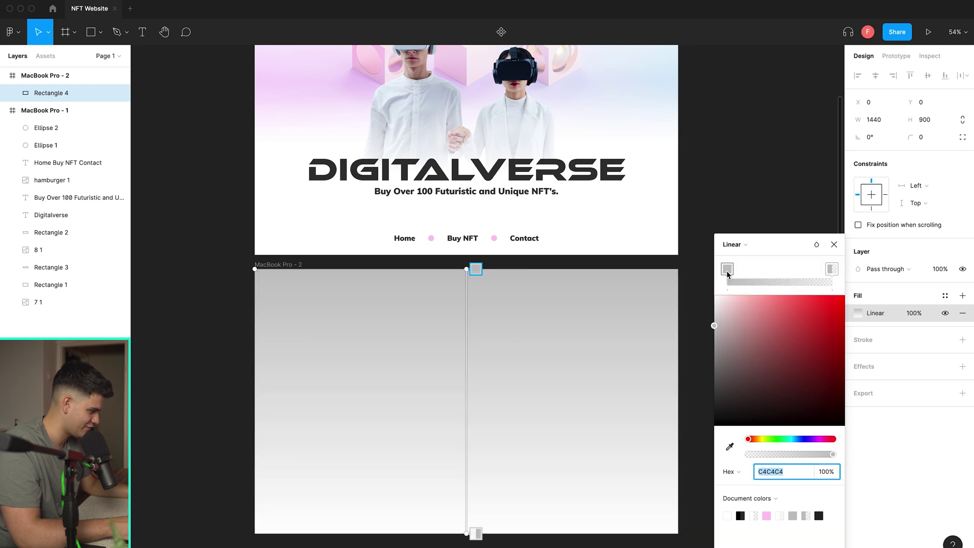
type("ffffff")
key("Return")
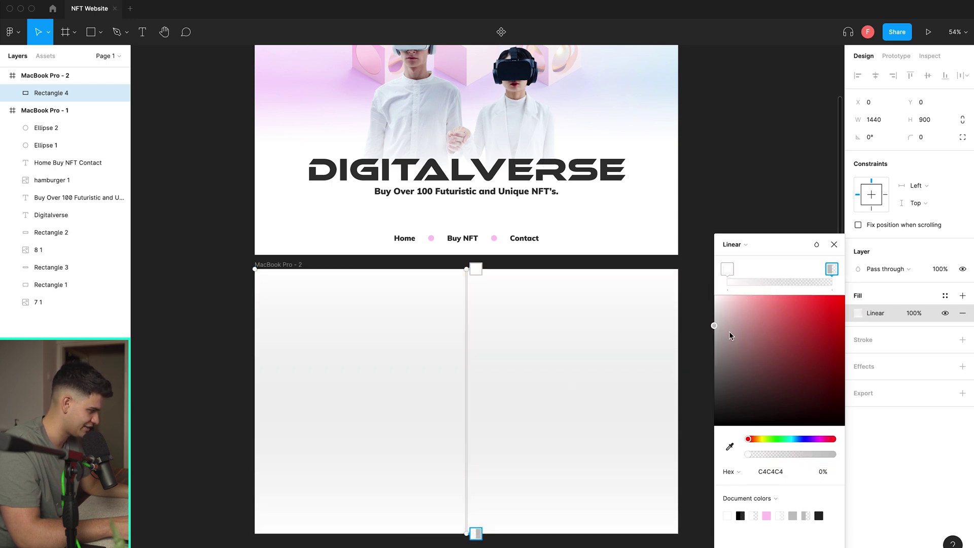
left_click(767, 515)
scroll(736, 304, "up", 2)
left_click(751, 167)
scroll(656, 463, "down", 2)
scroll(658, 461, "up", 1)
scroll(654, 457, "up", 1)
scroll(615, 435, "down", 1)
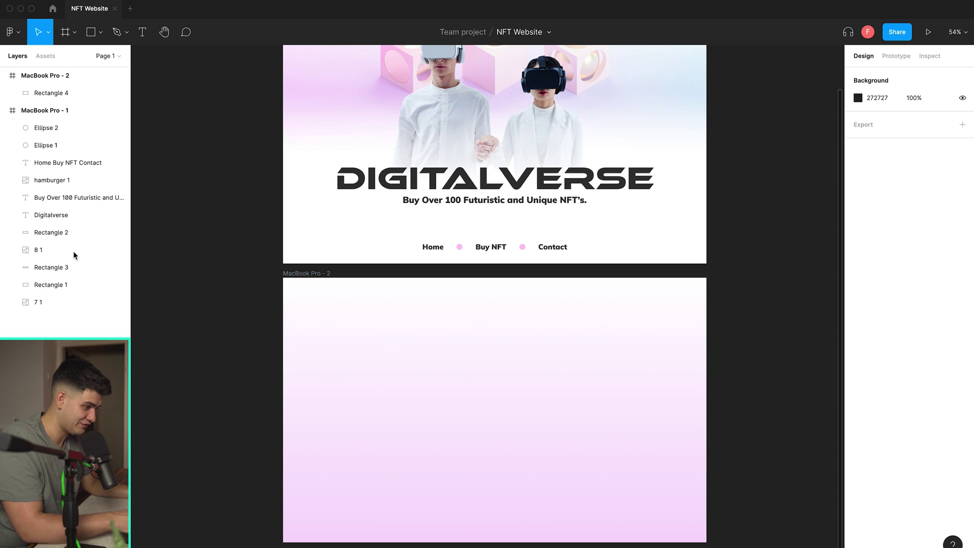
left_click(91, 34)
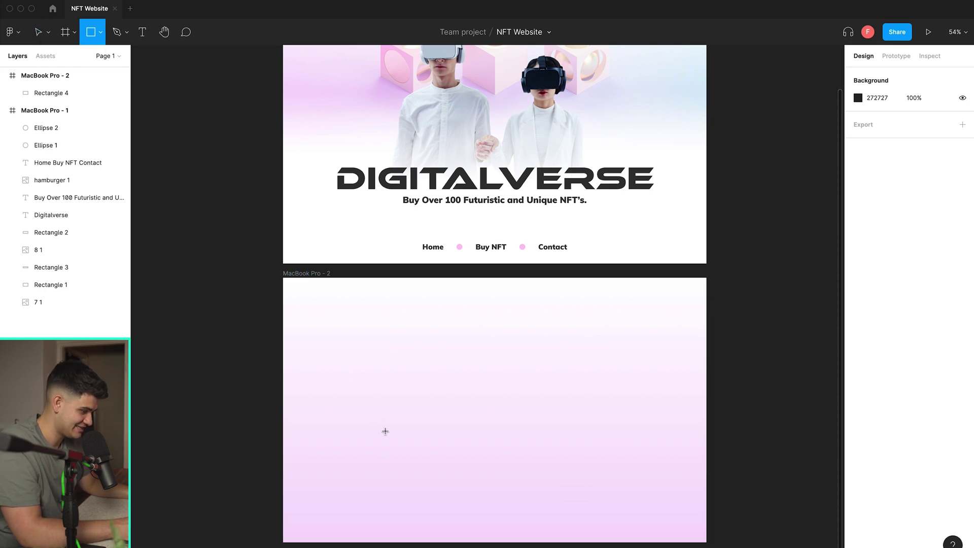
left_click_drag(319, 370, 422, 461)
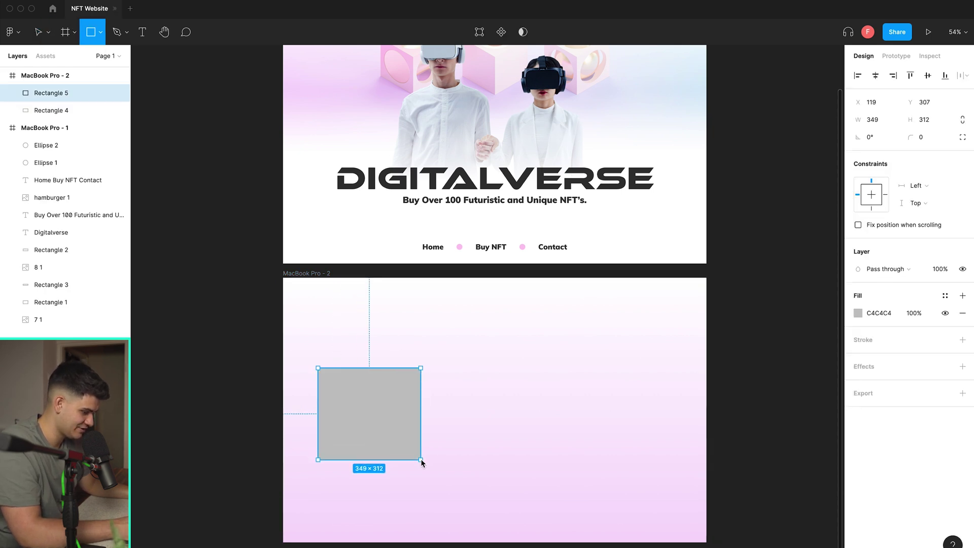
key("Delete")
left_click_drag(330, 367, 340, 379)
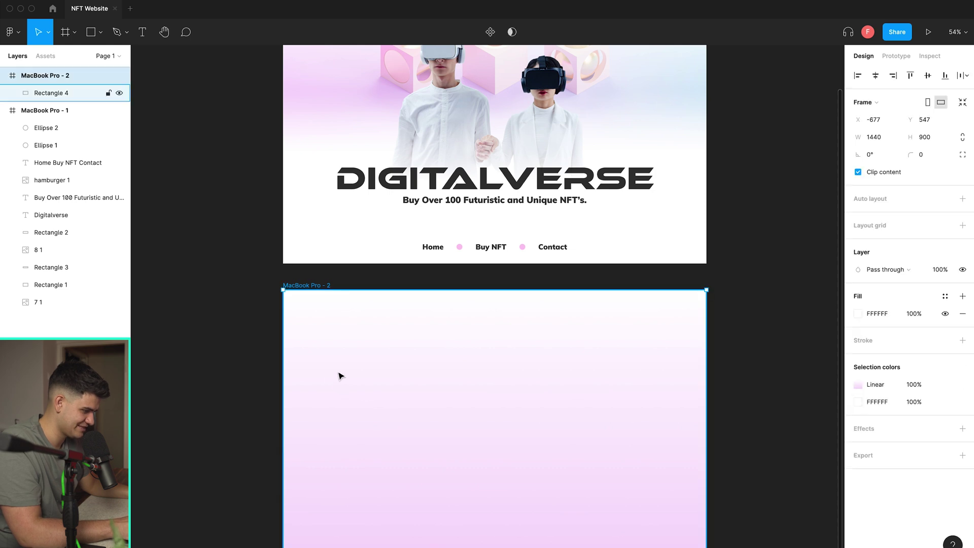
key("ctrl+z")
left_click(157, 62)
Draw a 378 × 378 square in the left half of the second frame with a corner radius of 50
left_click(92, 32)
mouse_move(332, 365)
left_mouse_down()
mouse_move(459, 489)
mouse_move(444, 476)
left_mouse_up()
left_click(918, 137)
type("50")
key("Return")
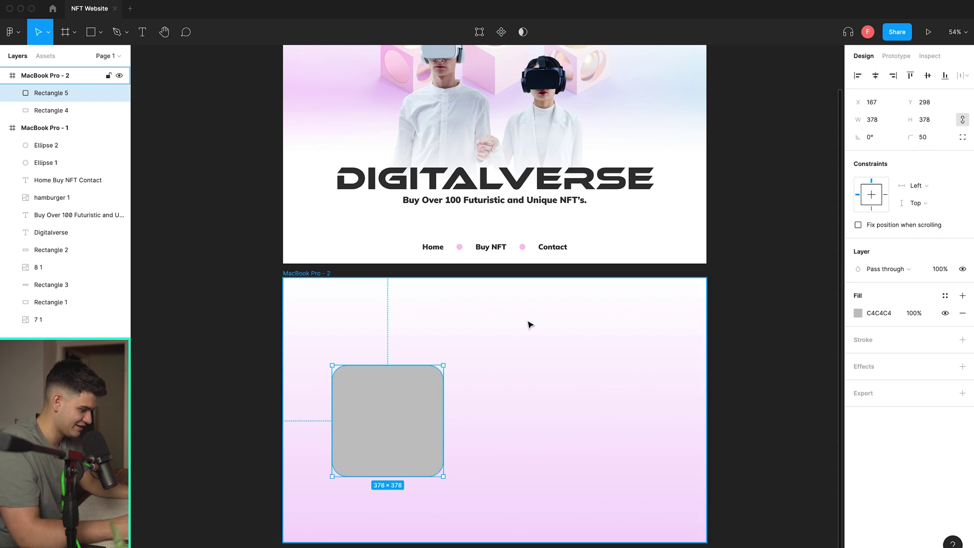
Duplicate the rounded square to its right with a gap of 41 and centre the pair in the second frame
key("super+c")
key("super+v")
left_click_drag(373, 416, 500, 420)
key("Tab")
scroll(540, 472, "up", 5)
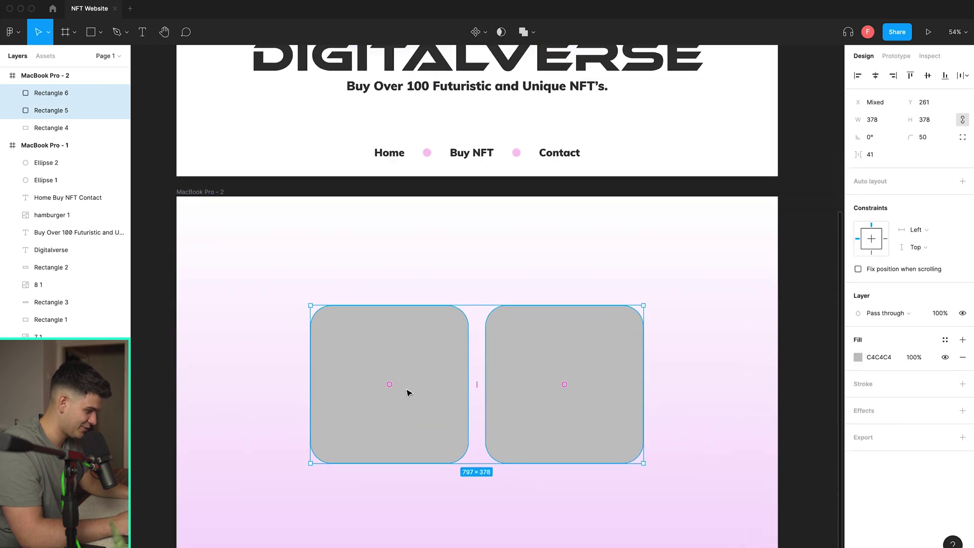
key("Escape")
Fill the left rounded card with the image 5.jpeg and the right rounded card with 3.jpeg
left_click(424, 389)
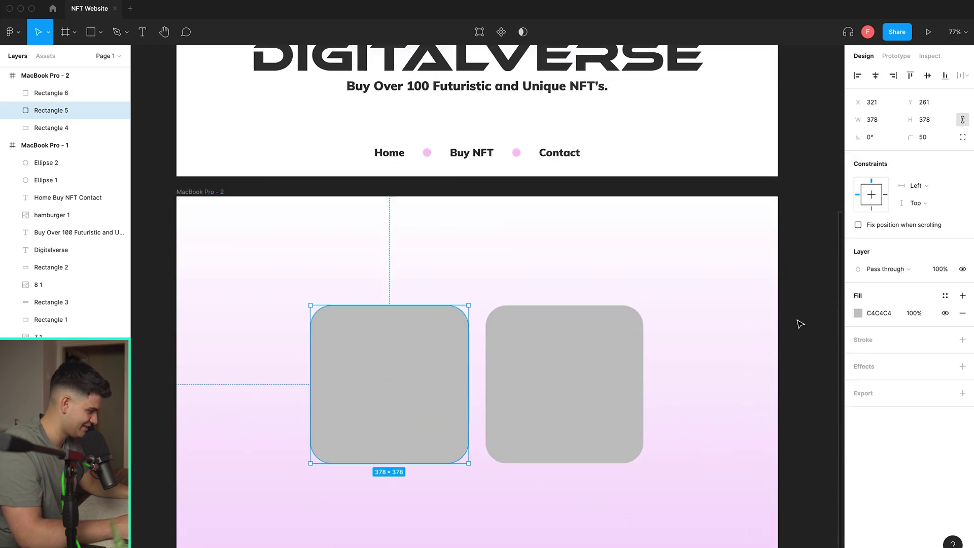
left_click(857, 313)
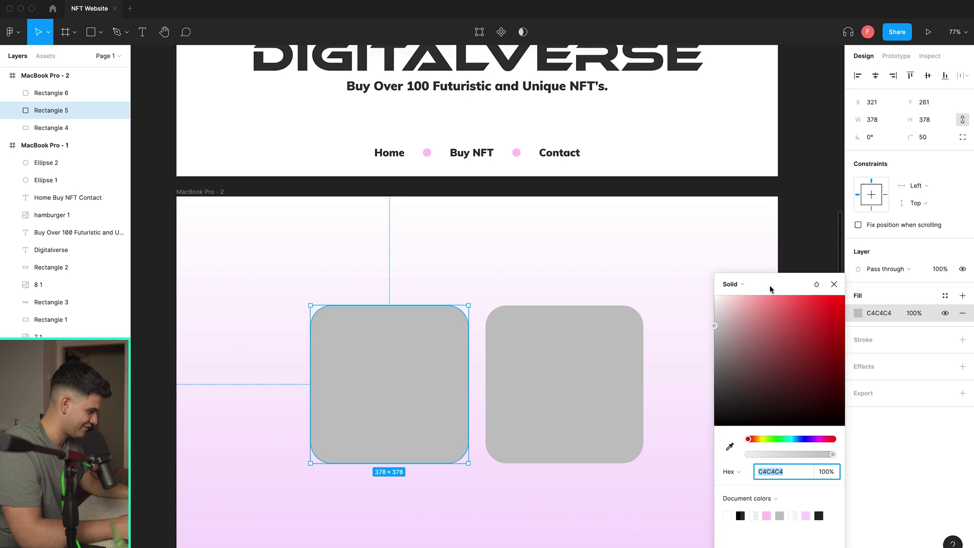
left_click(730, 281)
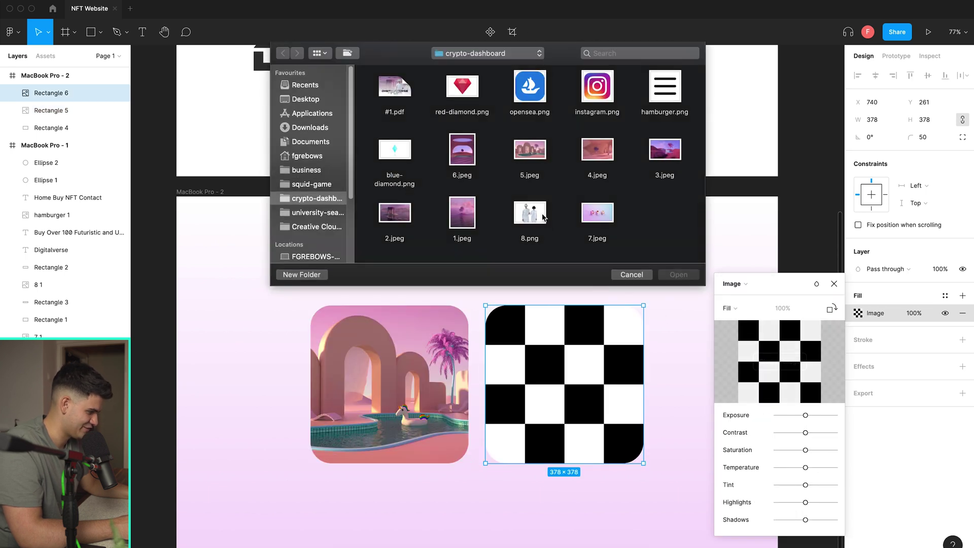
left_click(654, 157)
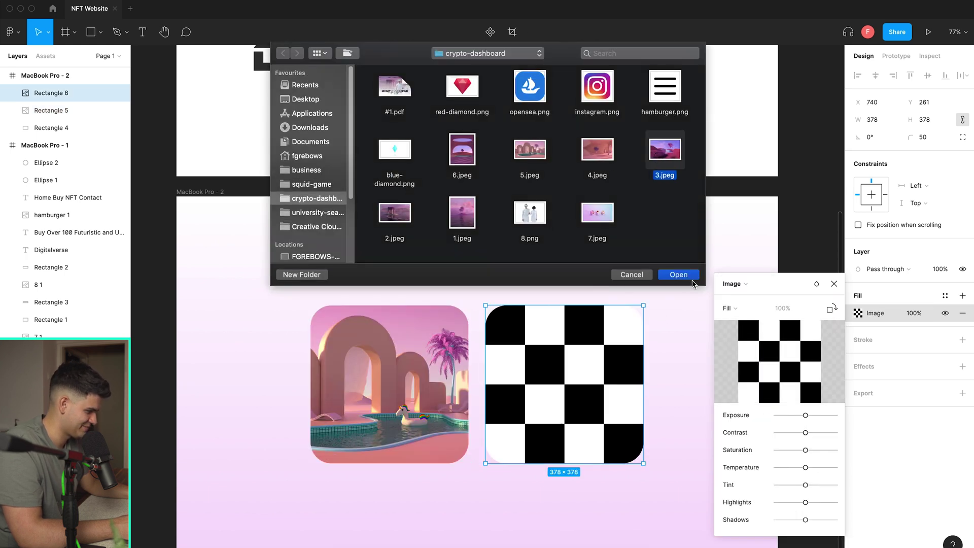
left_click(680, 274)
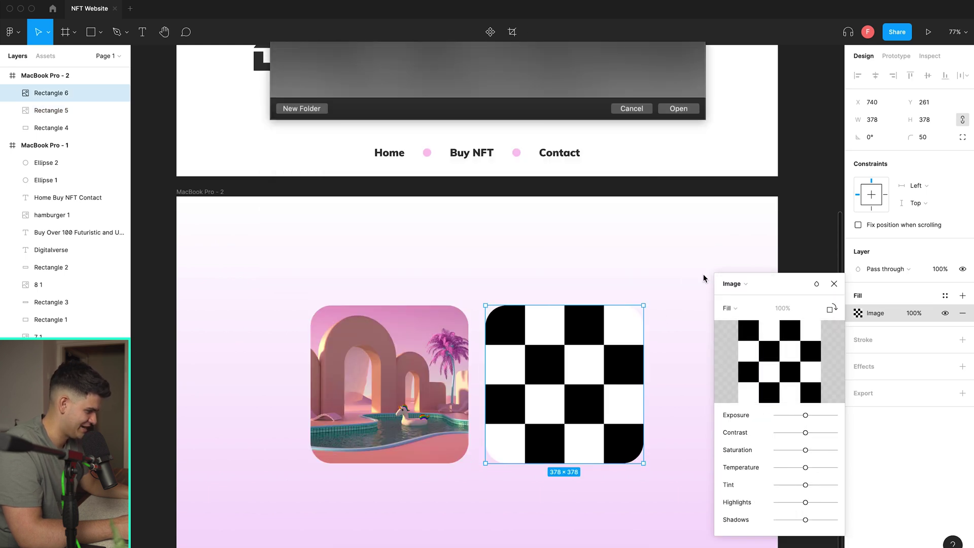
left_click(834, 284)
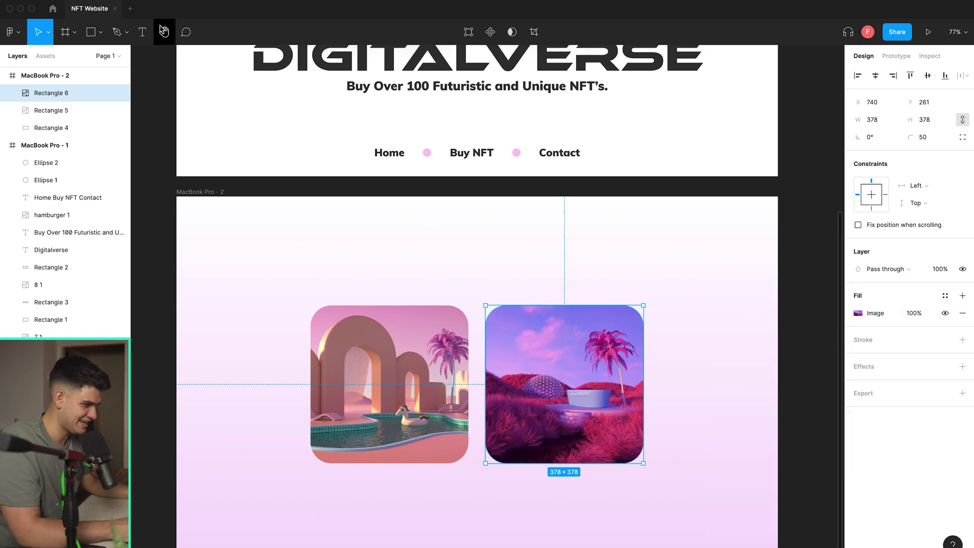
Add the heading "Browse Our Collection" in Muli Black 70, centred above the two image cards
left_click(411, 237)
type("Brows")
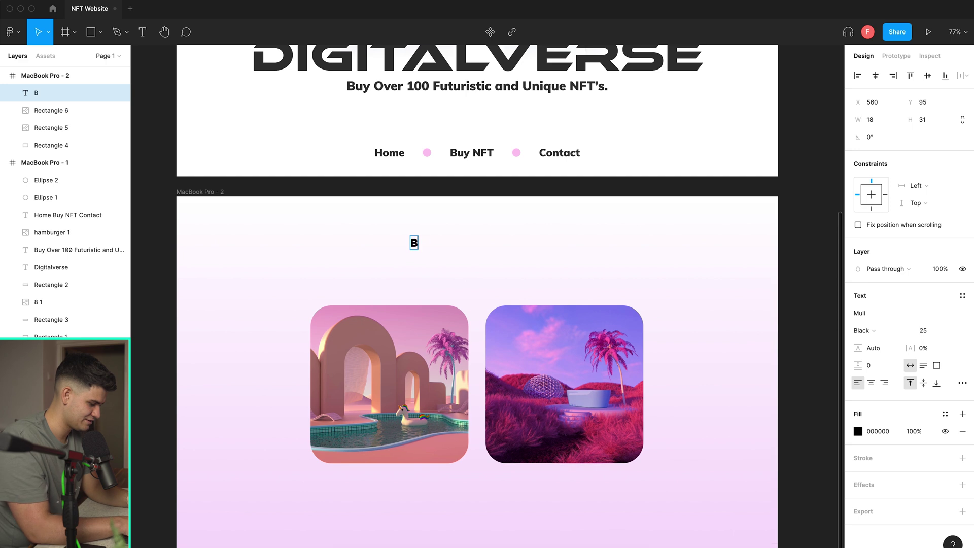
type("e Our Colect")
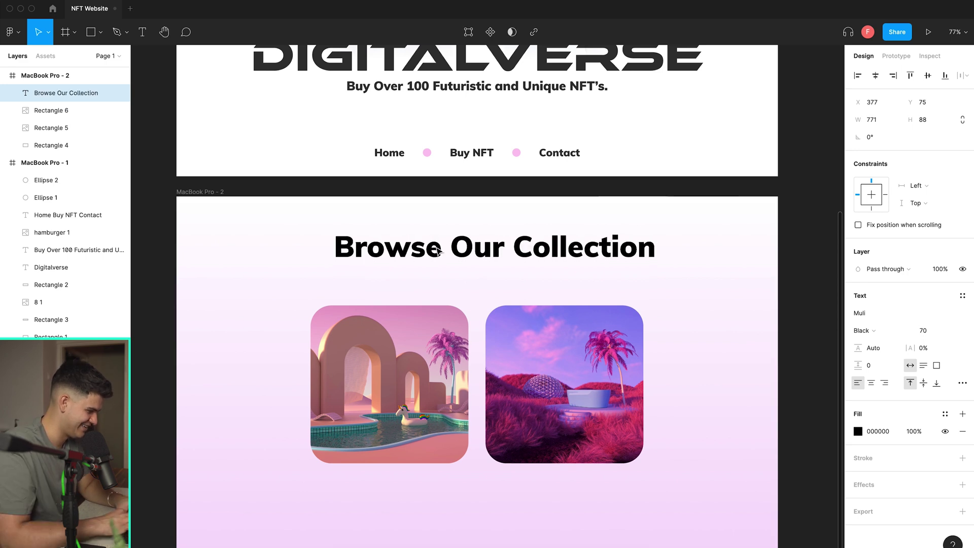
left_click_drag(438, 249, 419, 246)
key("Escape")
scroll(668, 304, "down", 2)
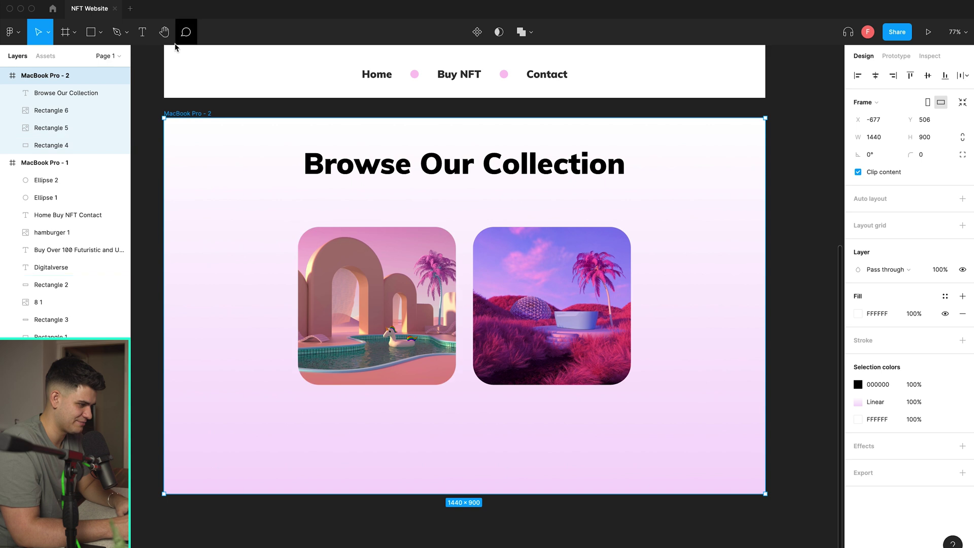
Add the labels "#001" and "#002" in Muli Black 70, each centred beneath its image card
left_click(147, 35)
left_click(357, 405)
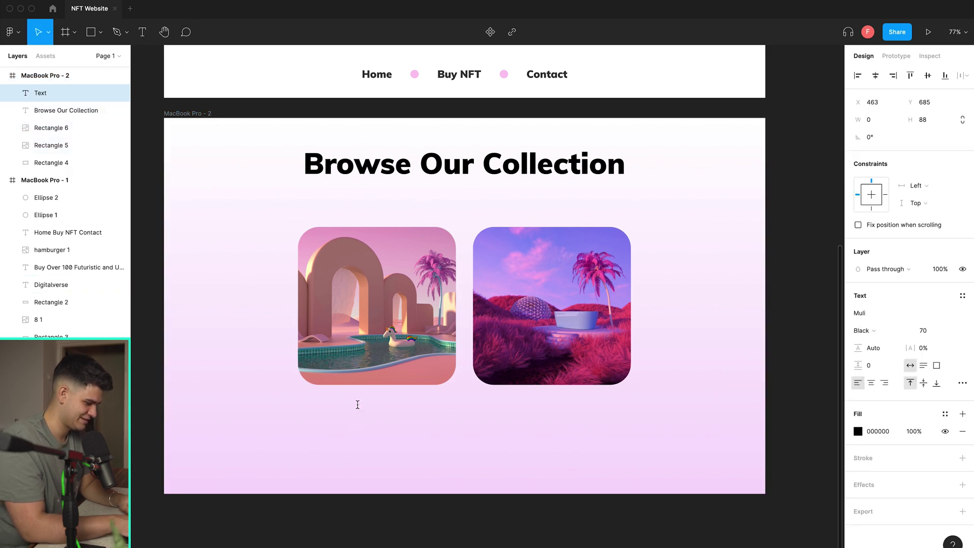
type("#001")
key("Escape")
key("Escape")
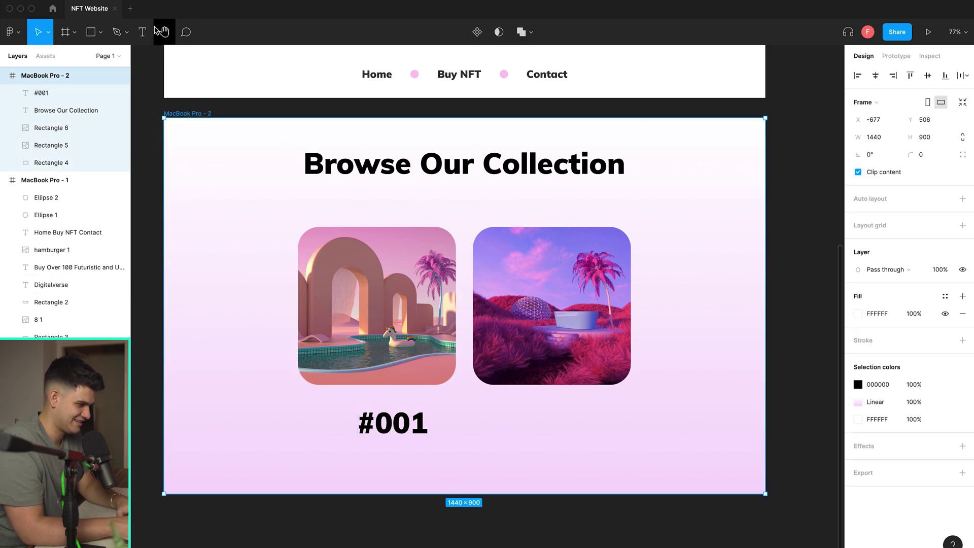
key("t")
left_click(566, 438)
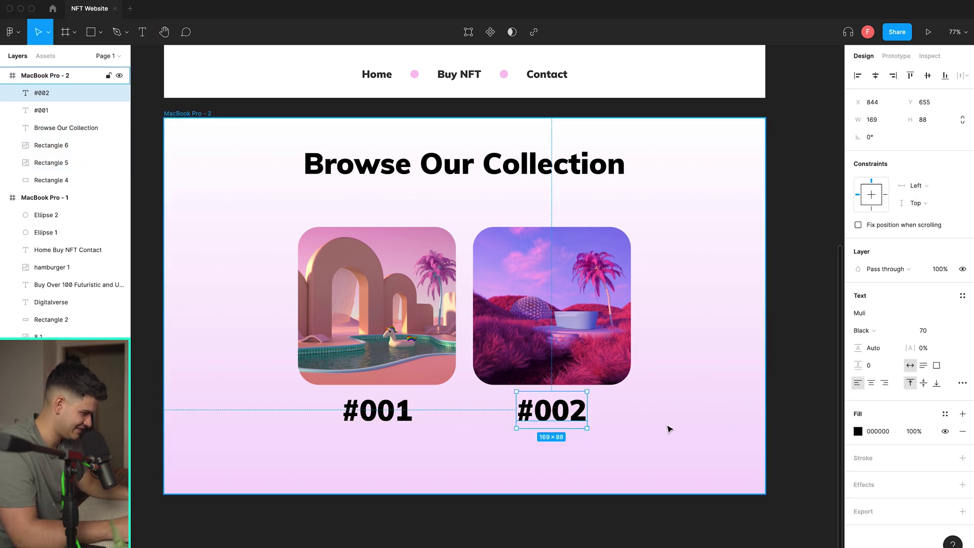
Set the black fill of both labels, #002 and #001, to 80% opacity
left_click(857, 431)
left_click(819, 468)
type("80")
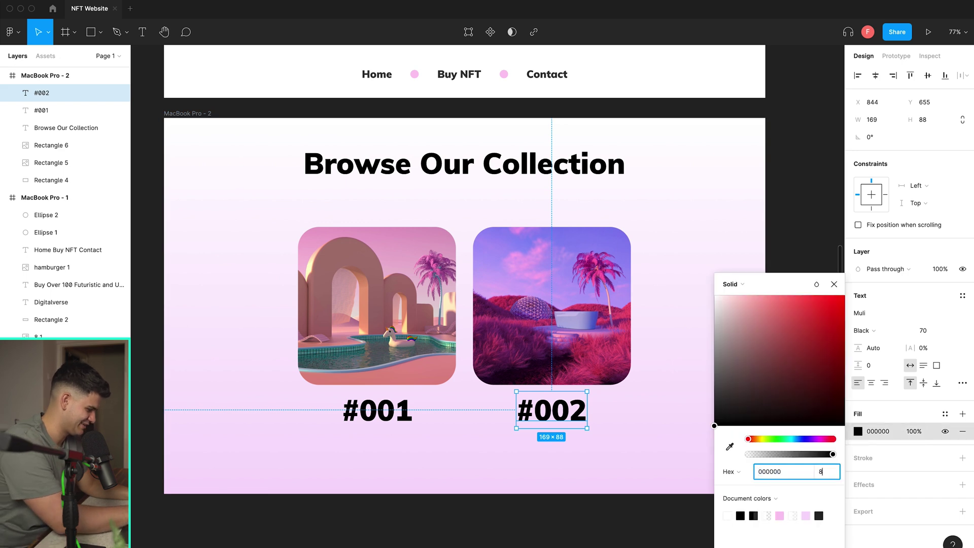
key("Return")
left_click(377, 411)
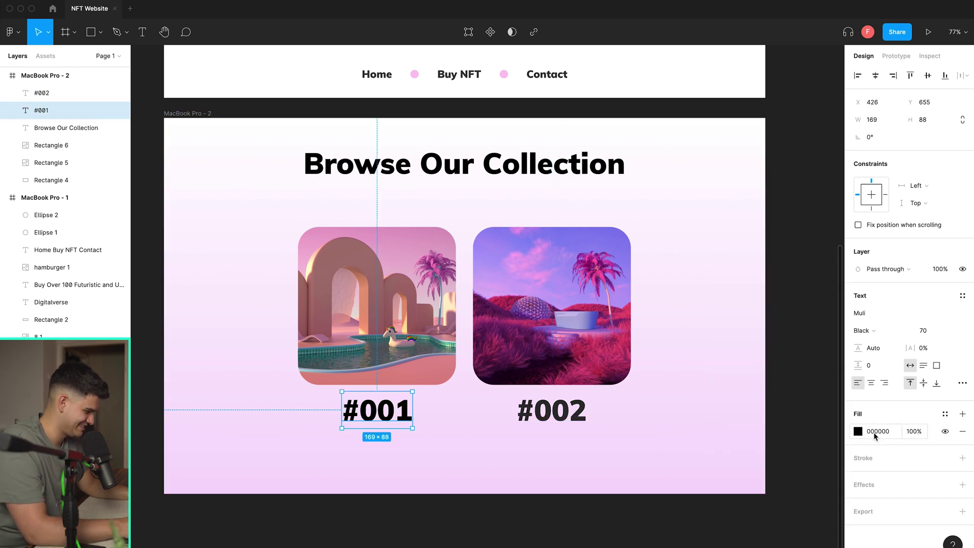
left_click(858, 432)
left_click(831, 471)
type("80")
key("Return")
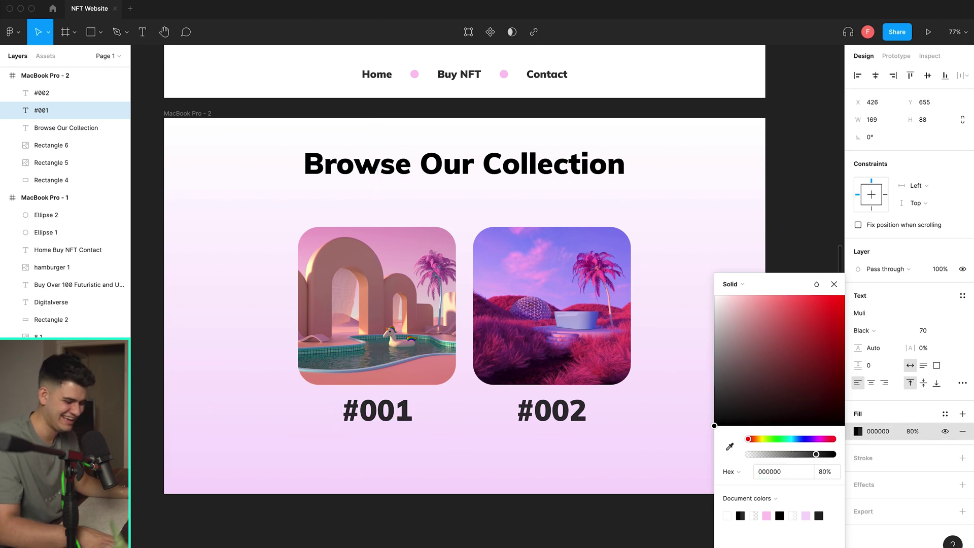
left_click(796, 223)
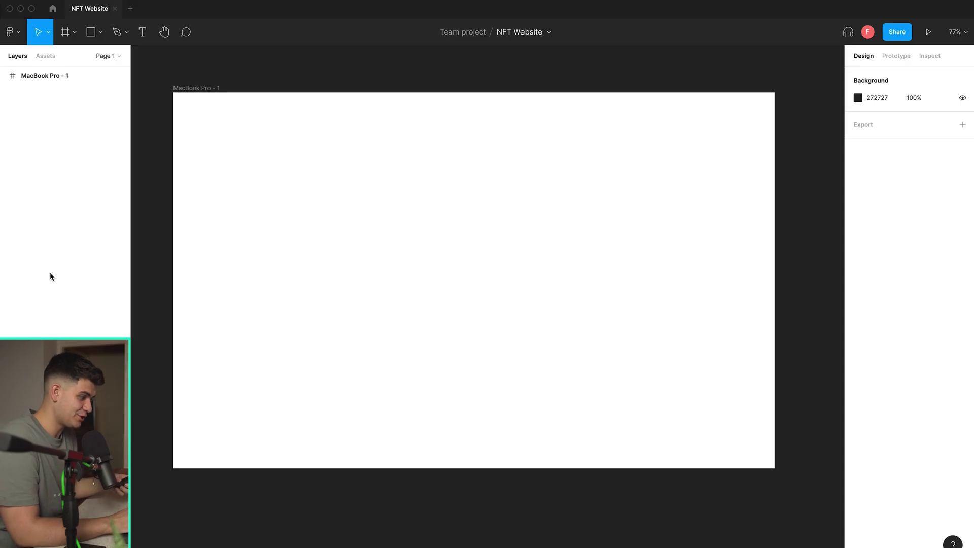
Place 8.png in the empty MacBook Pro frame at 1243 × 788, horizontally centred and resting on the frame's lower edge
scroll(207, 267, "up", 2)
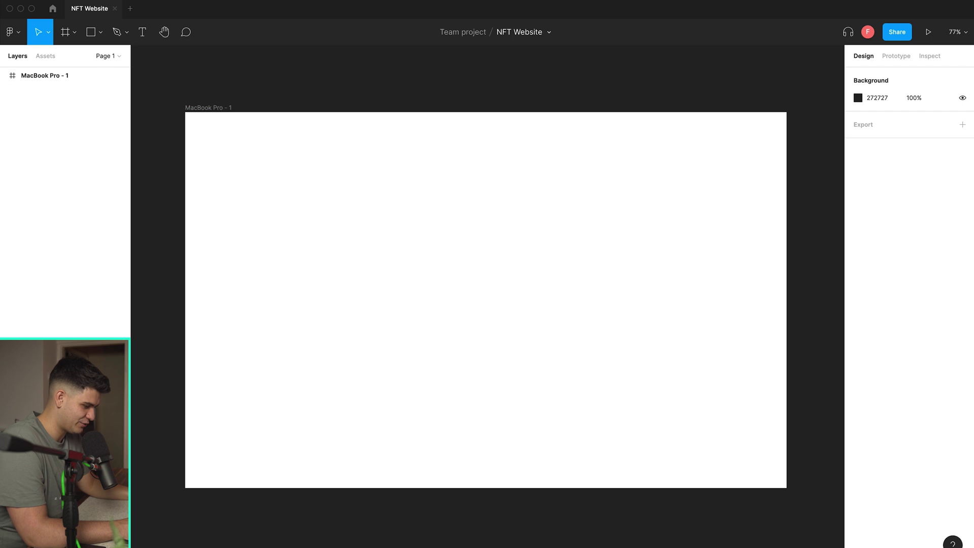
key("super+Tab")
left_click_drag(344, 188, 440, 388)
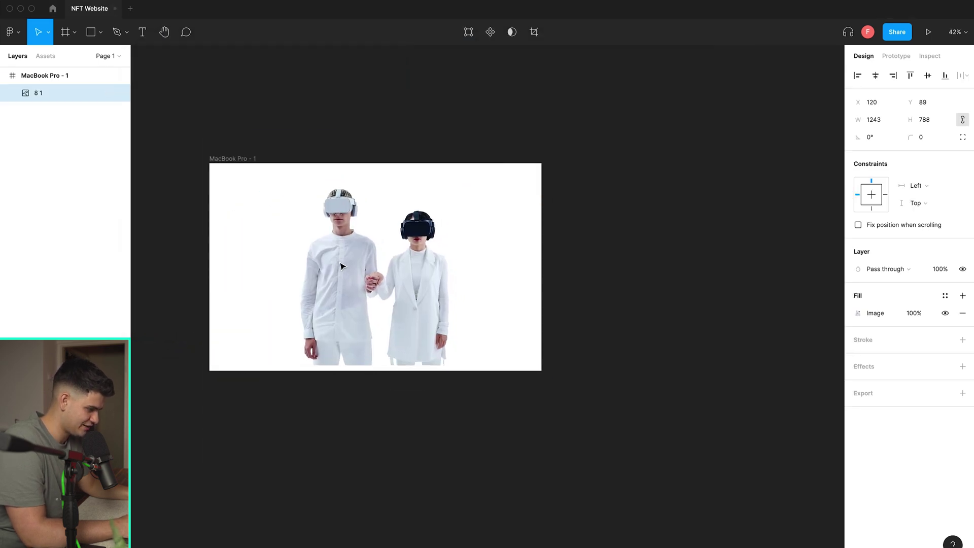
left_click_drag(341, 270, 330, 271)
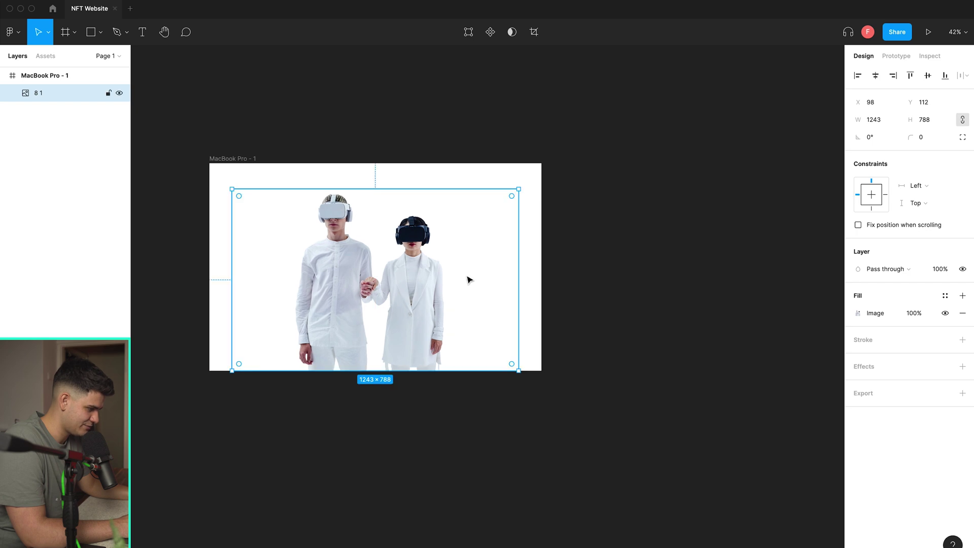
Import 7.jpeg and place it behind the VR couple, spanning the full width from the frame's upper edge
left_click(426, 421)
key("super+Tab")
left_click_drag(276, 211, 603, 446)
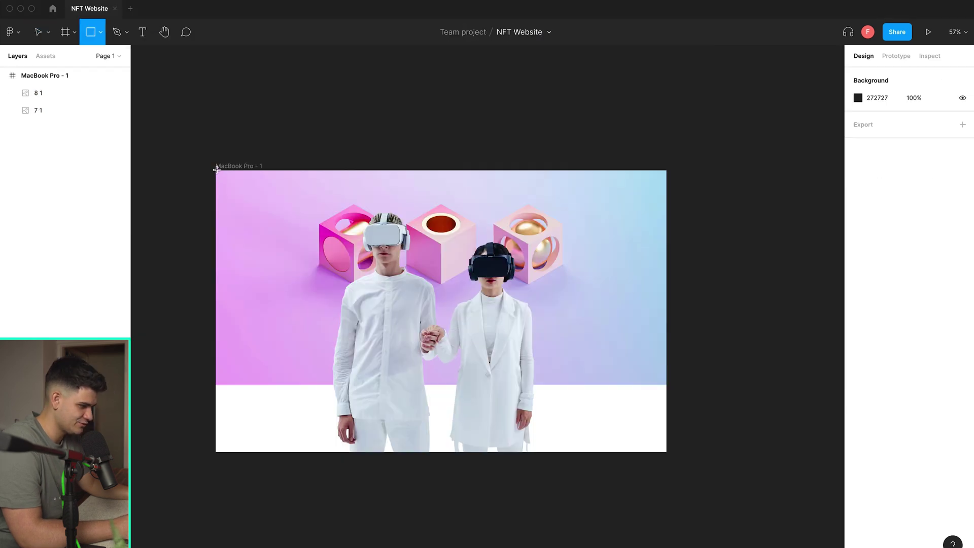
Lay a 1440 × 900 translucent white overlay behind the couple and add full-width white-to-transparent gradient strips along the upper and lower edges
mouse_move(216, 170)
left_mouse_down()
mouse_move(330, 265)
mouse_move(666, 454)
left_mouse_up()
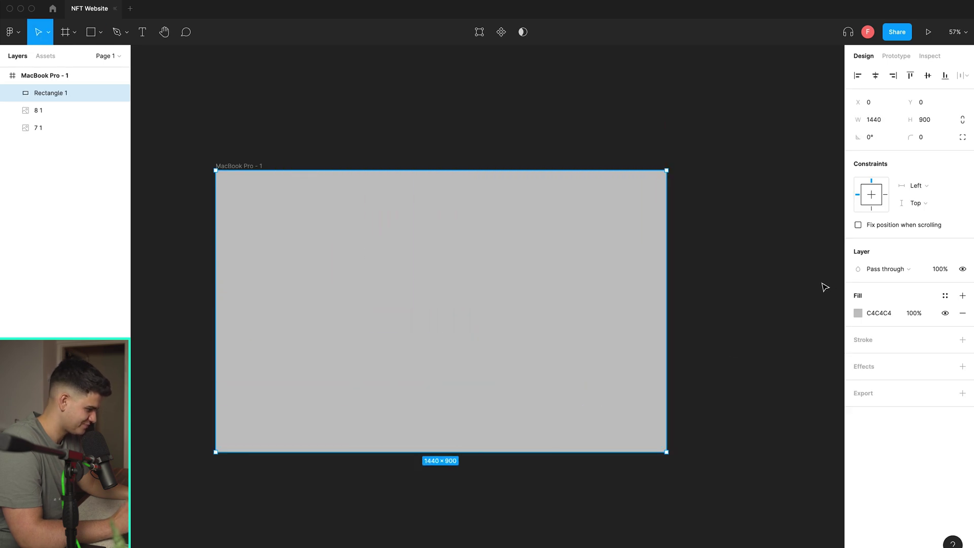
left_click(858, 313)
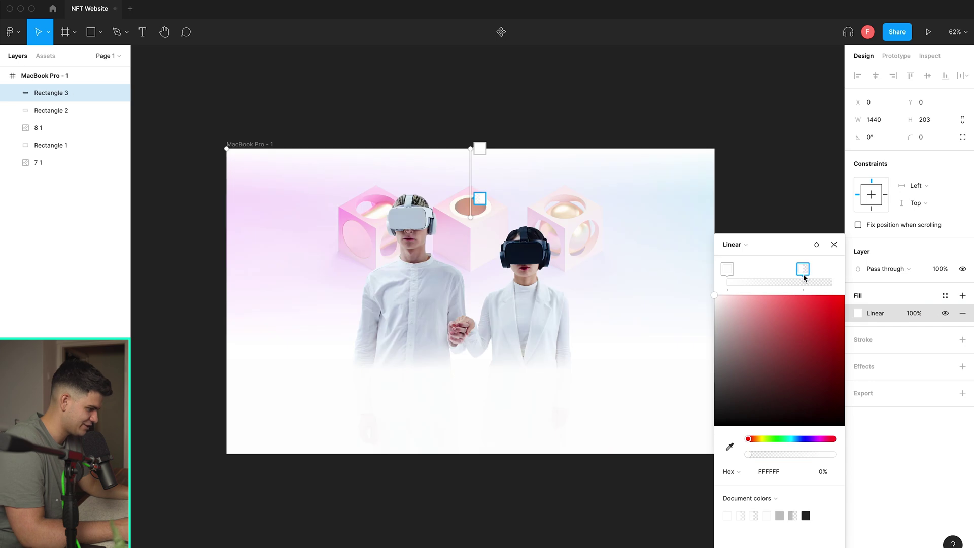
left_click(833, 244)
key("Escape")
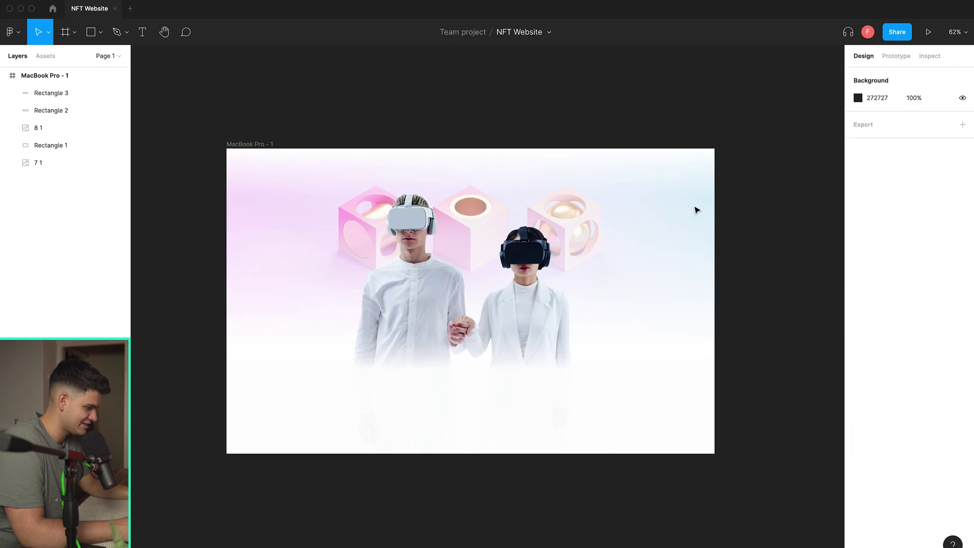
Add the centred title "DigitalVerse" in Ethnocentric 110, black at 80%, with "Over 100 Unique and Futuristic NFT's." beneath it
left_click(142, 32)
left_click(401, 318)
type("Digita")
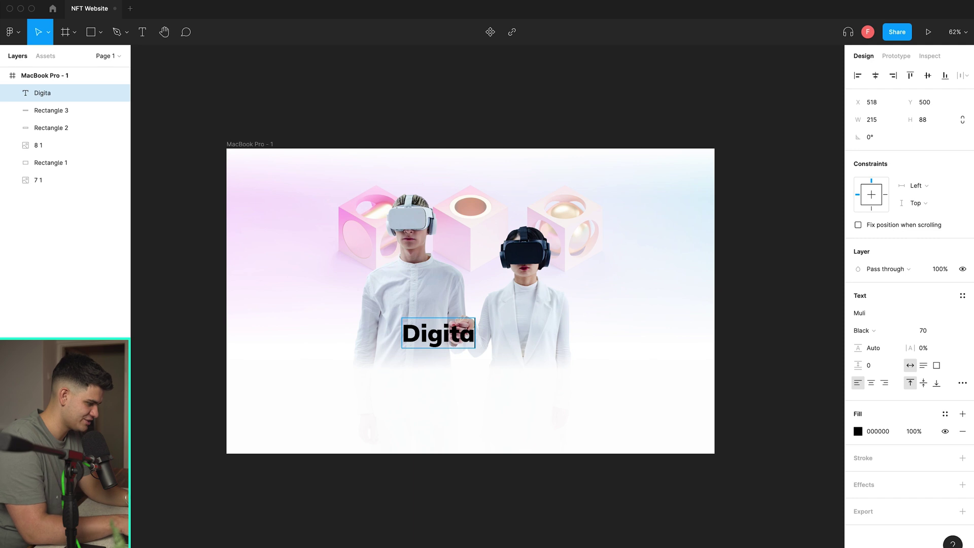
type("lVerse")
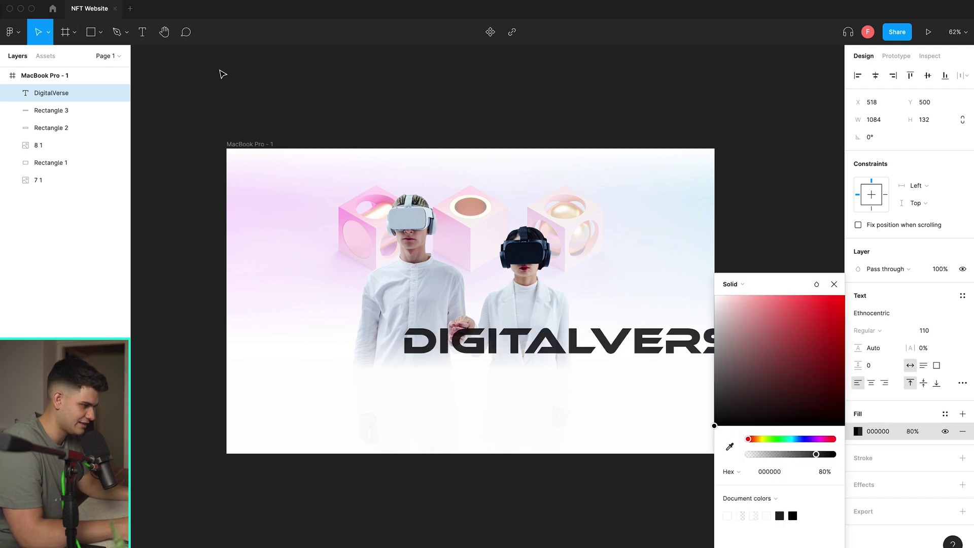
left_click(834, 284)
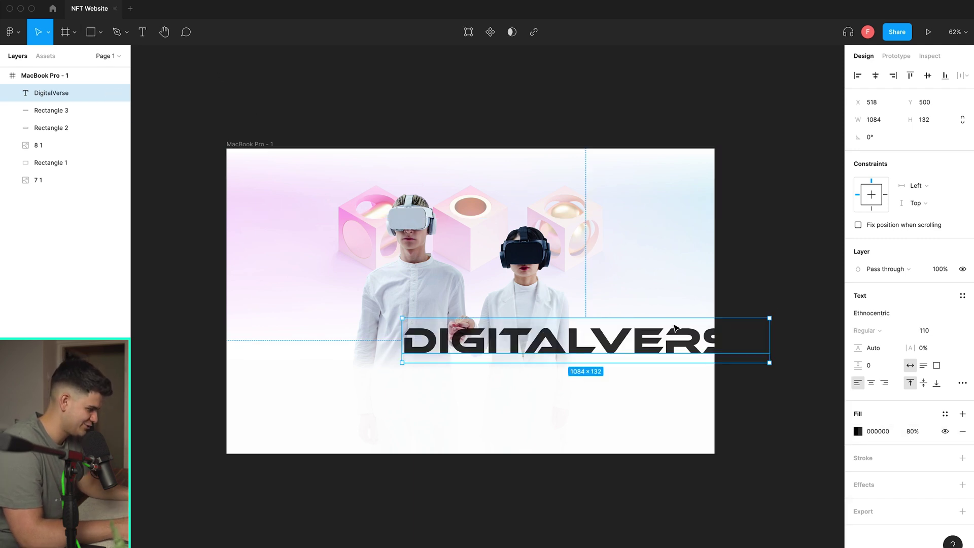
left_click_drag(575, 341, 463, 345)
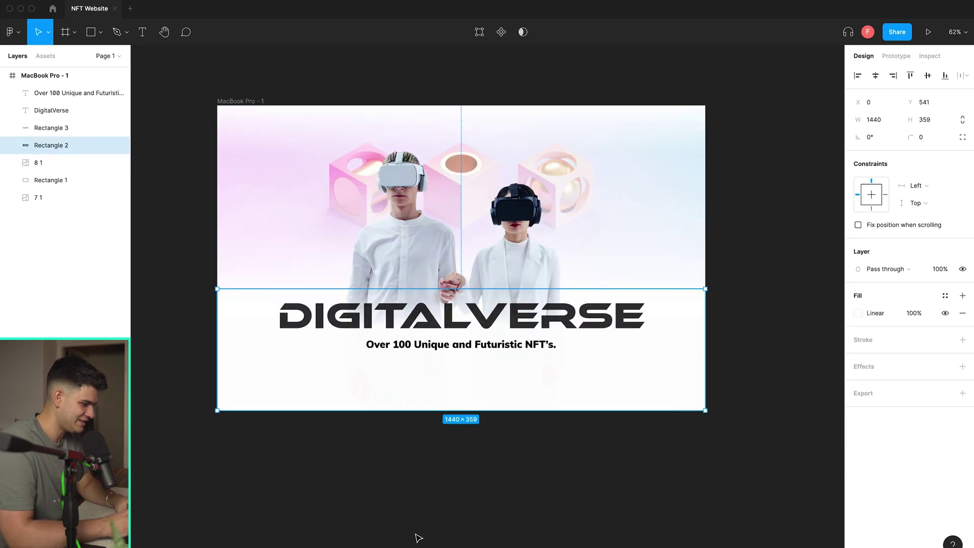
Import hamburger.png, scale it to 62 × 62 and place it in the frame's upper-left corner at X 21, Y 15
key("super+shift+k")
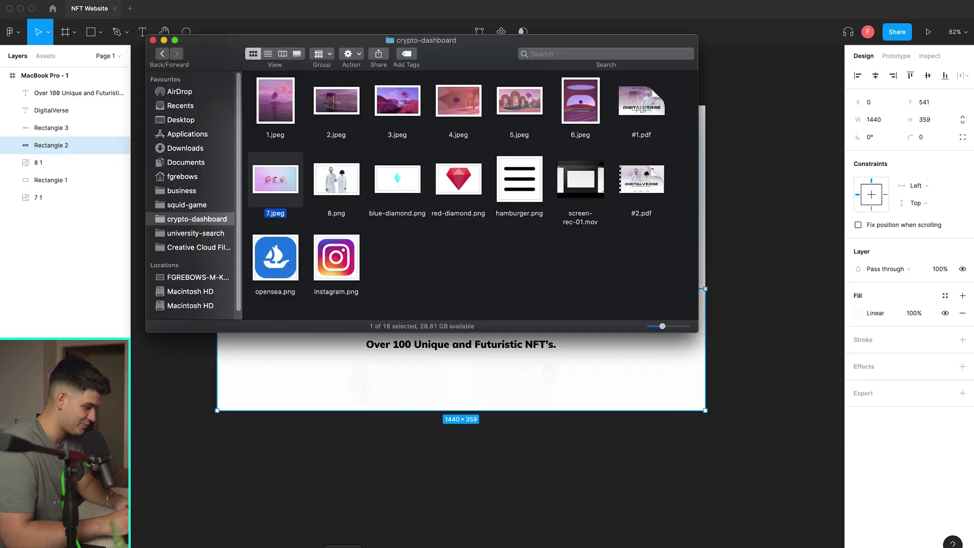
left_click_drag(520, 179, 520, 386)
left_click(507, 533)
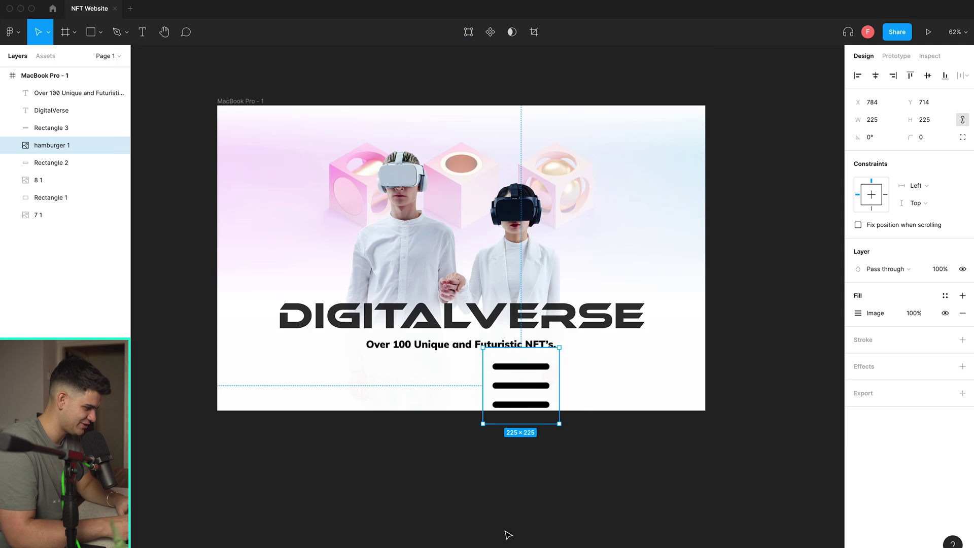
left_click_drag(560, 422, 502, 367)
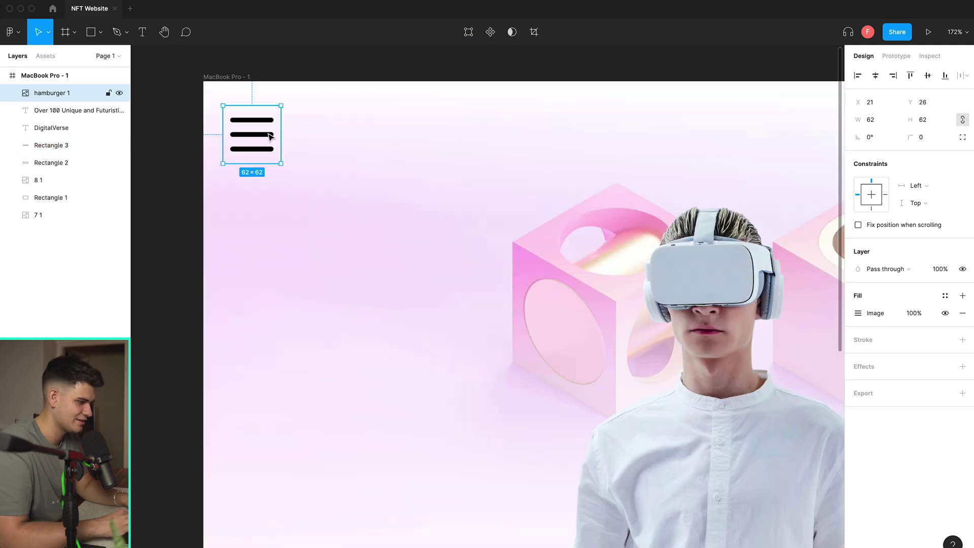
key("Up")
key("Up")
key("Up")
key("Up")
key("Up")
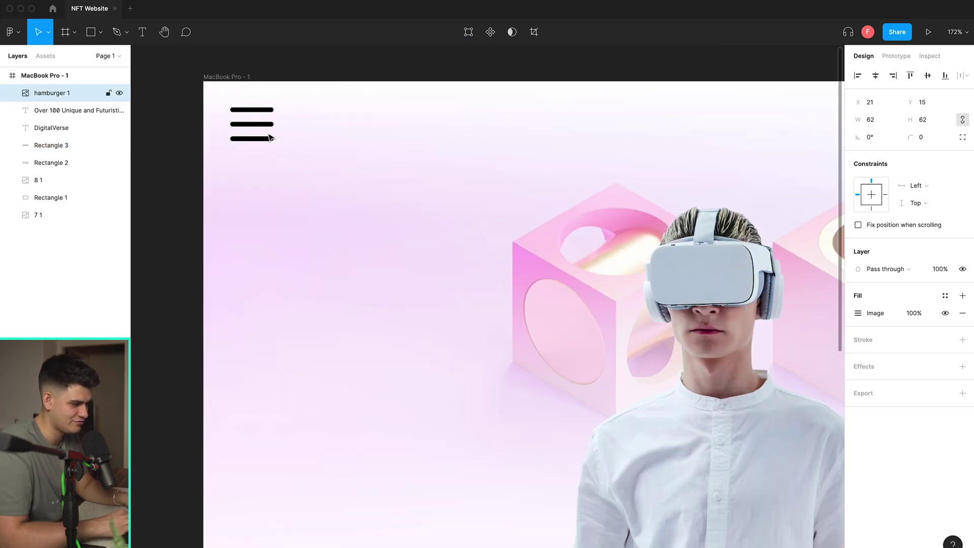
left_click(327, 74)
Add the navigation text "Home Buy NFT Contact" below the subtitle, separated by two 16 × 16 circles filled with F1B3E7
key("shift+1")
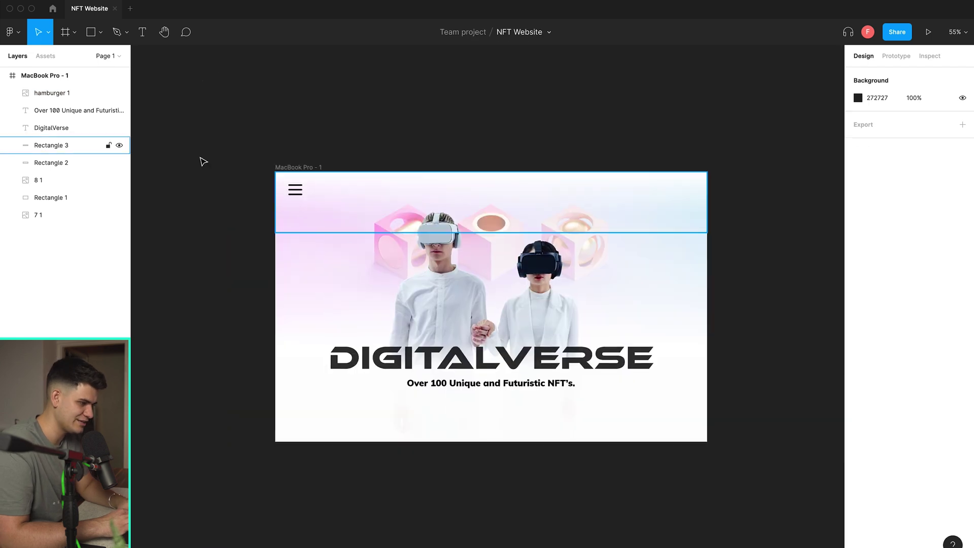
left_click(142, 32)
left_click(374, 422)
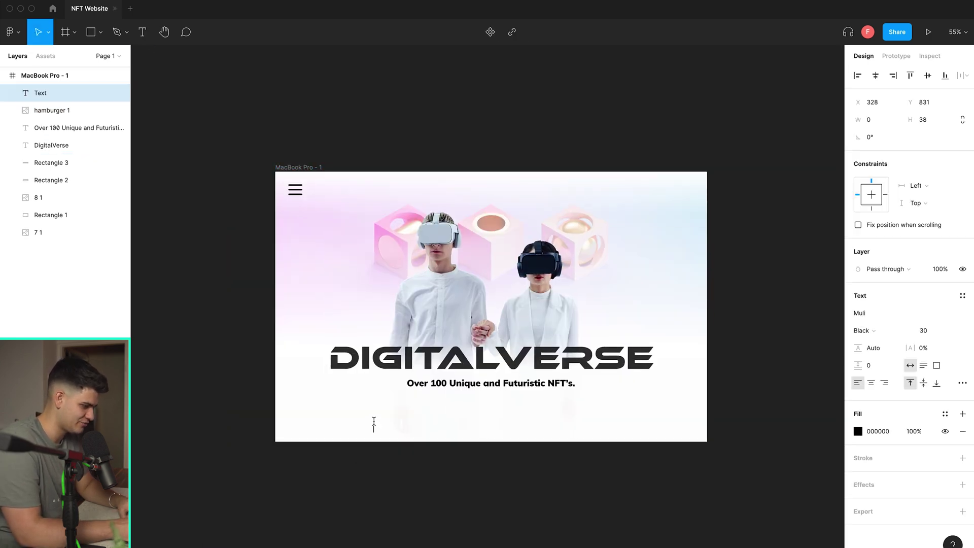
type("Home Buy NFT Contact")
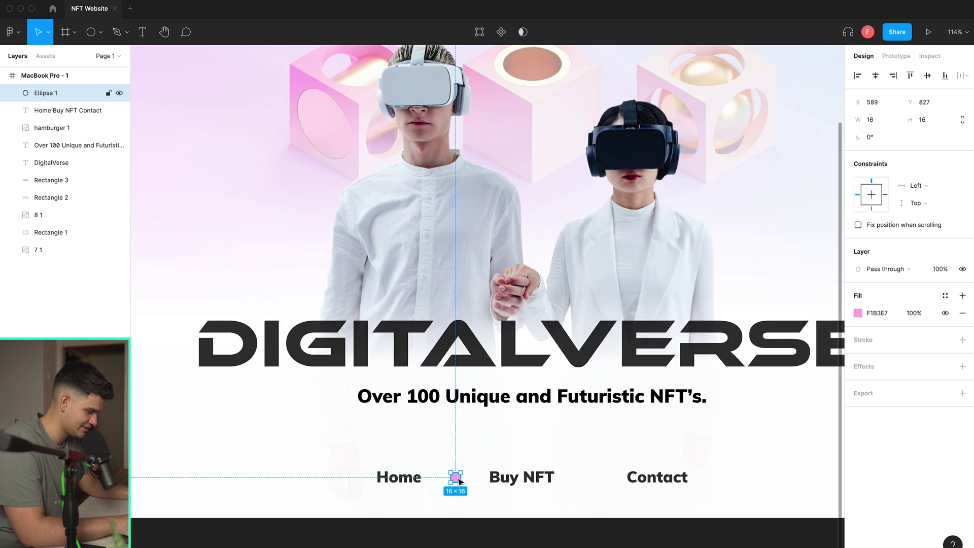
key("ctrl+v")
left_click_drag(458, 480, 562, 480)
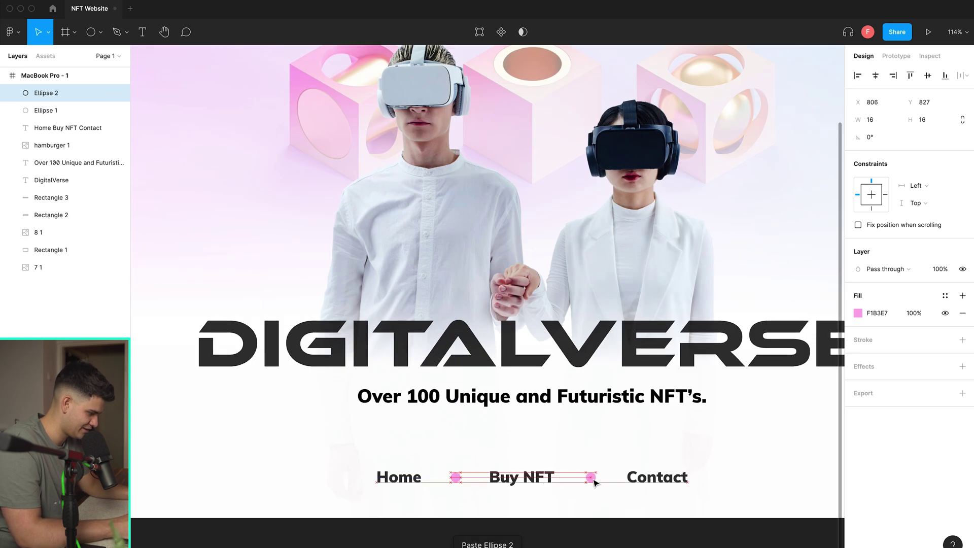
Shift the second pink separator circle to X 811, between "Buy NFT" and "Contact" in the navigation row
left_click_drag(596, 481, 593, 481)
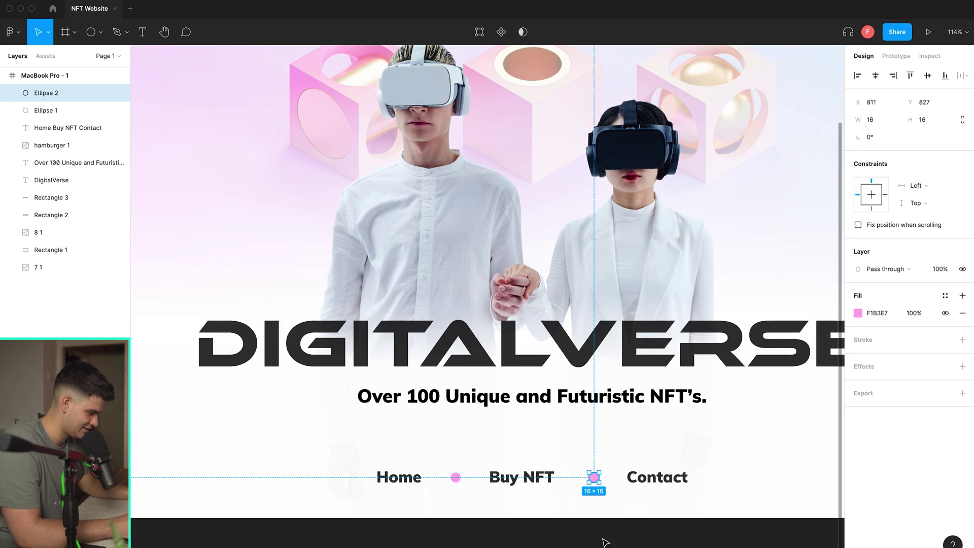
scroll(660, 538, "down", 5)
left_click(717, 542)
scroll(678, 531, "up", 2)
scroll(668, 523, "up", 3)
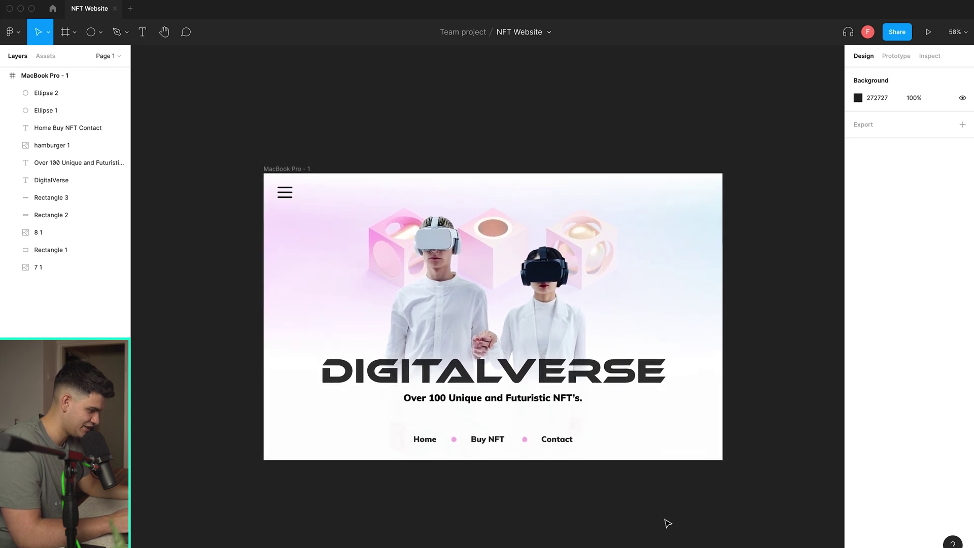
scroll(667, 521, "up", 2)
left_click(563, 378)
left_click(756, 269)
Add a 1222 × 50 bar layered directly behind the DigitalVerse title and fill it with 4A7EE1 at 95%
left_click(101, 32)
left_click(101, 56)
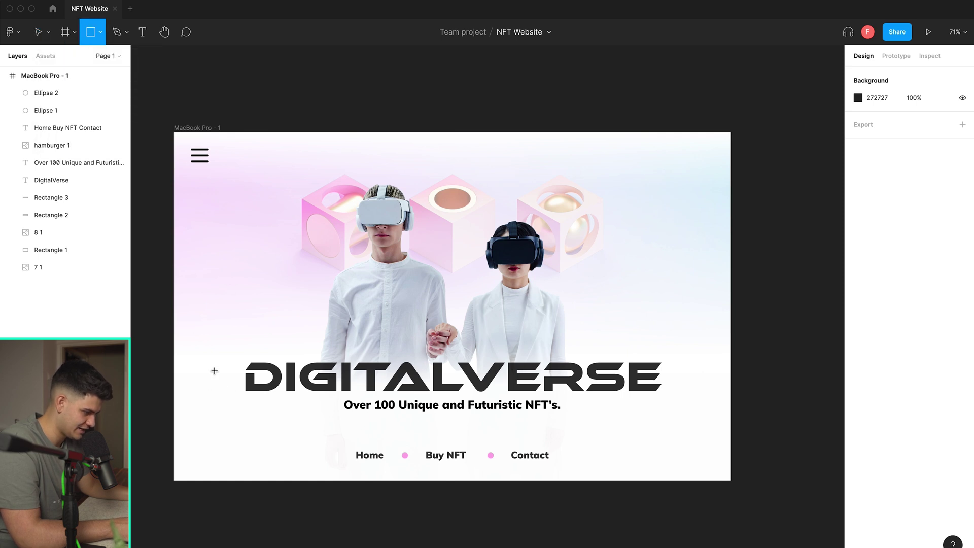
left_click_drag(215, 372, 688, 386)
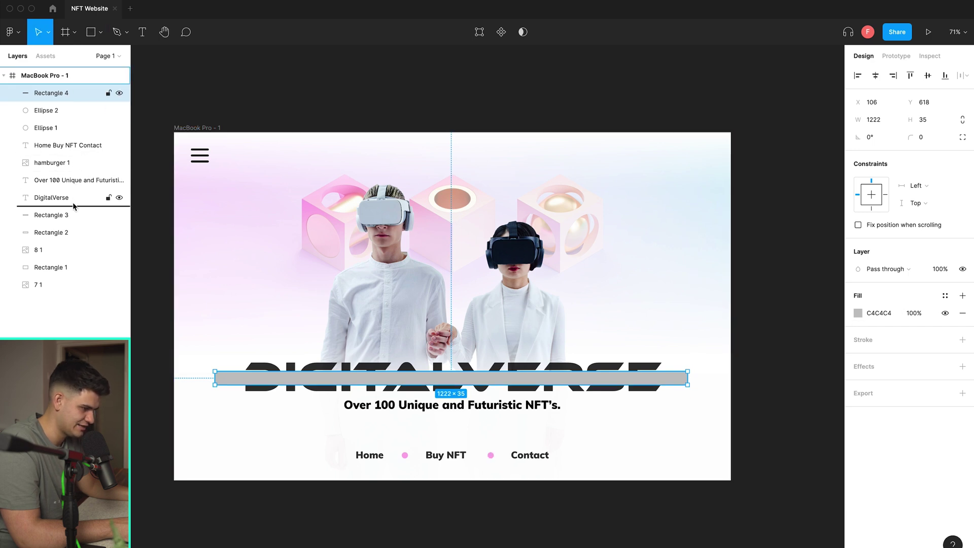
left_click_drag(74, 206, 76, 206)
left_click(858, 313)
left_click_drag(798, 355, 789, 304)
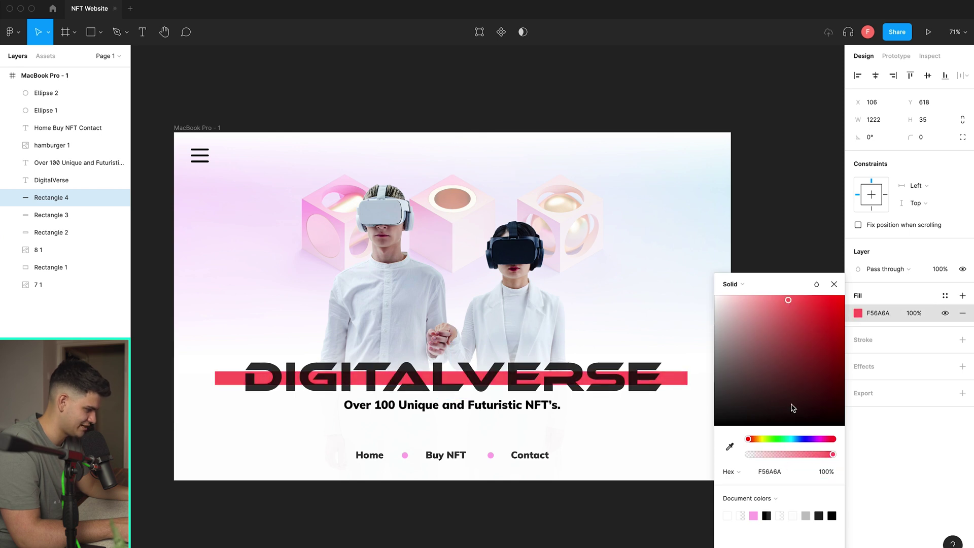
left_click_drag(793, 437, 801, 431)
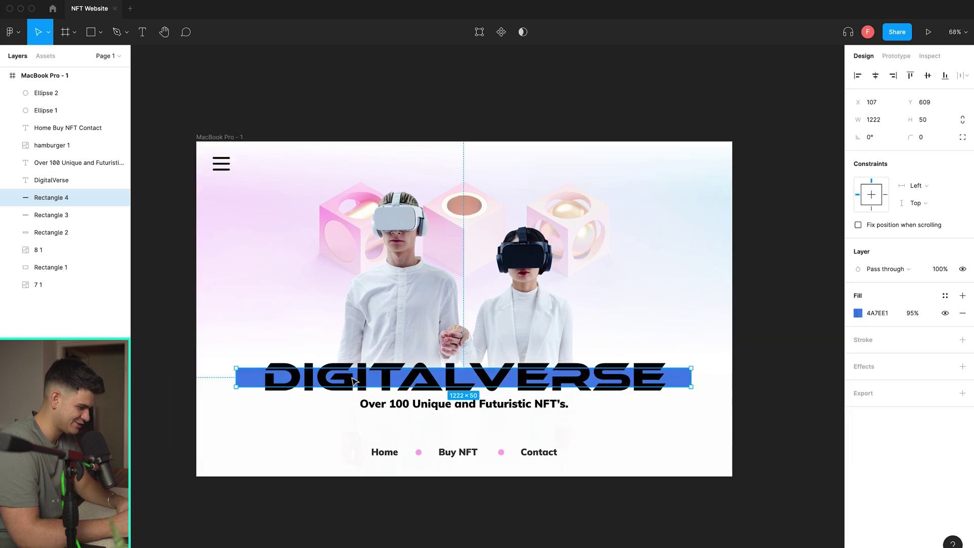
Give the DigitalVerse title a white (FFFFFF) outside stroke with a width of 5
left_click(353, 380)
left_click(962, 458)
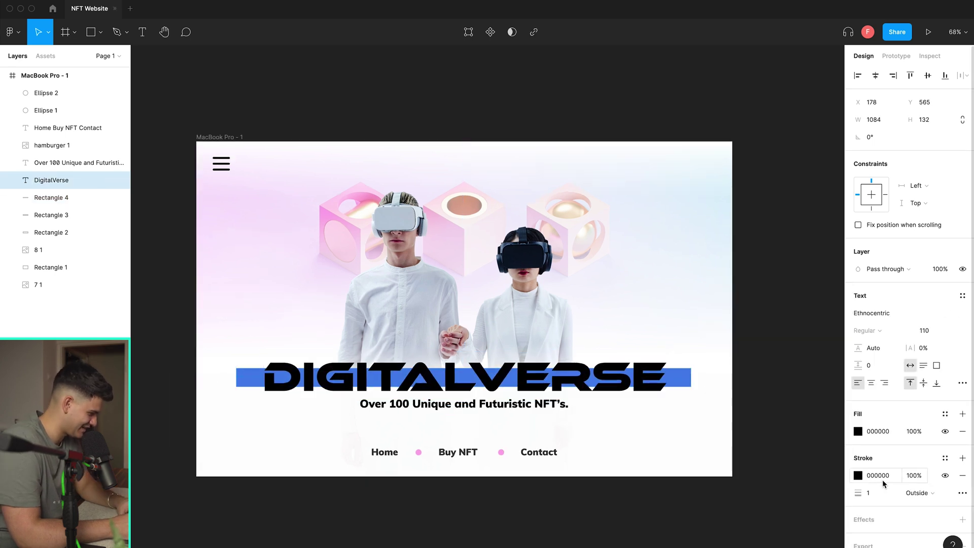
left_click(857, 475)
mouse_move(750, 397)
left_mouse_down()
mouse_move(722, 317)
mouse_move(702, 296)
left_mouse_up()
left_click(868, 492)
type("5")
key("Return")
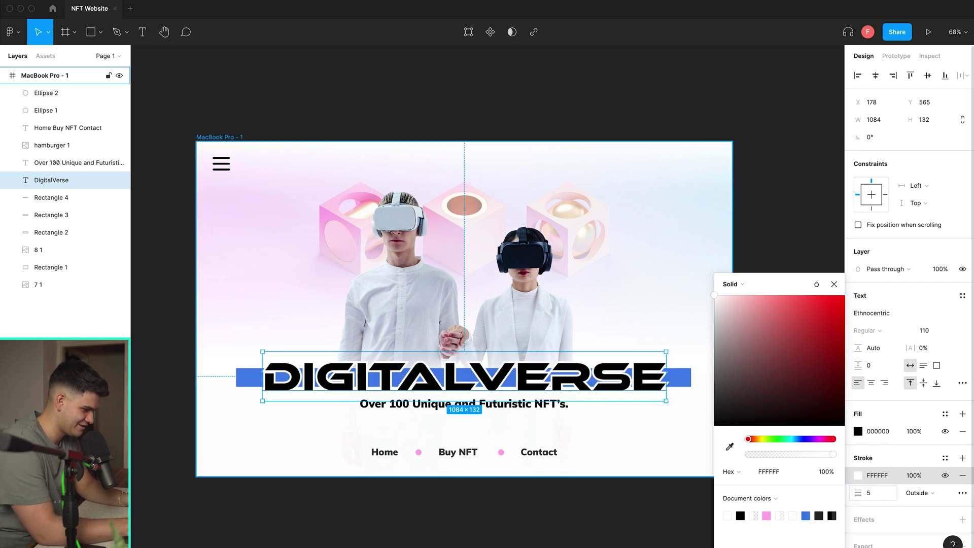
left_click(804, 217)
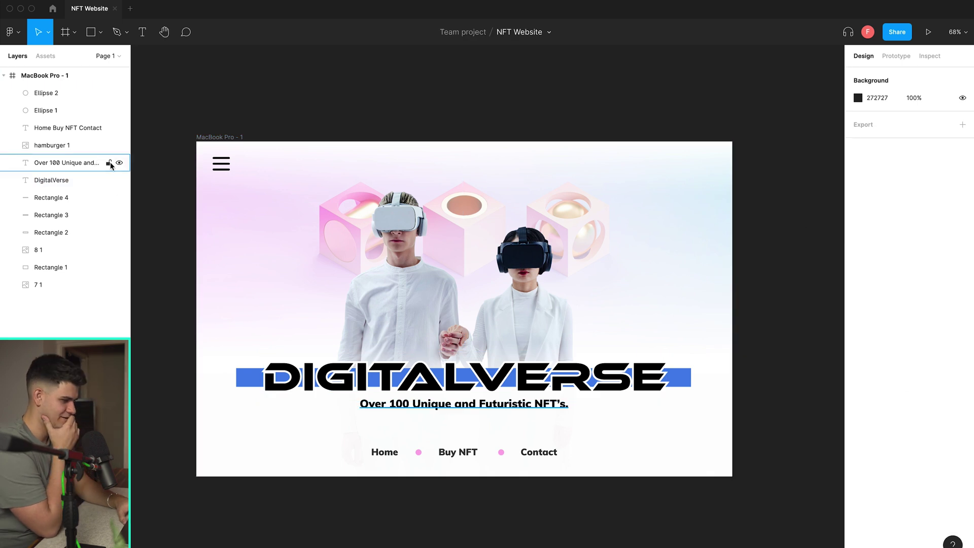
Compare the hero with and without the blue bar behind the title, then leave the bar hidden
left_click(122, 197)
left_click(122, 197)
scroll(388, 378, "down", 3)
scroll(388, 378, "up", 3)
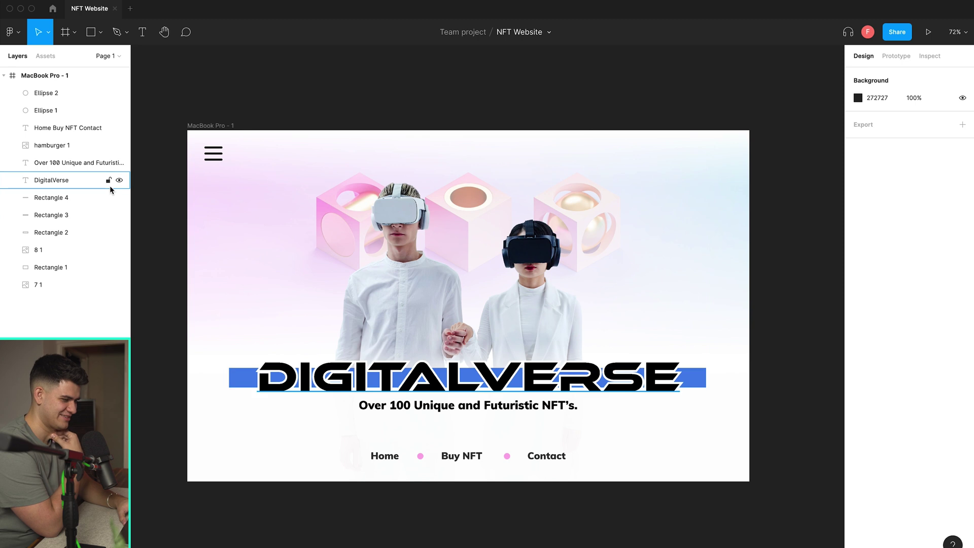
left_click(121, 197)
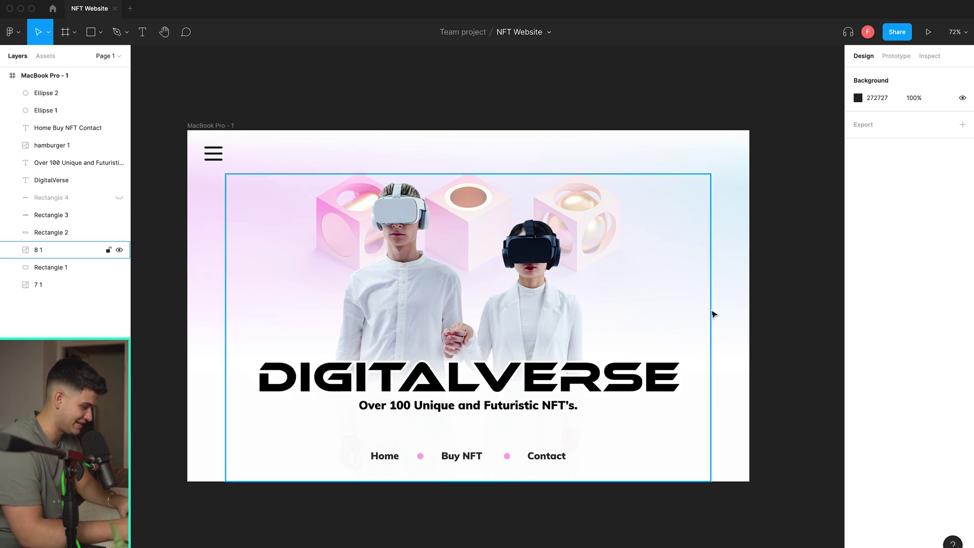
scroll(783, 341, "down", 2)
scroll(782, 341, "up", 3)
scroll(783, 341, "down", 1)
scroll(784, 341, "down", 2)
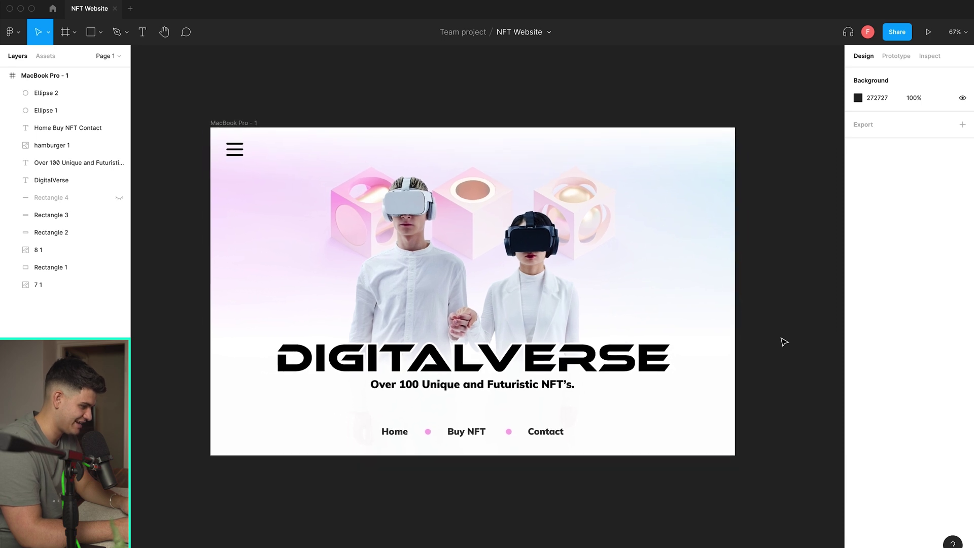
scroll(784, 341, "down", 1)
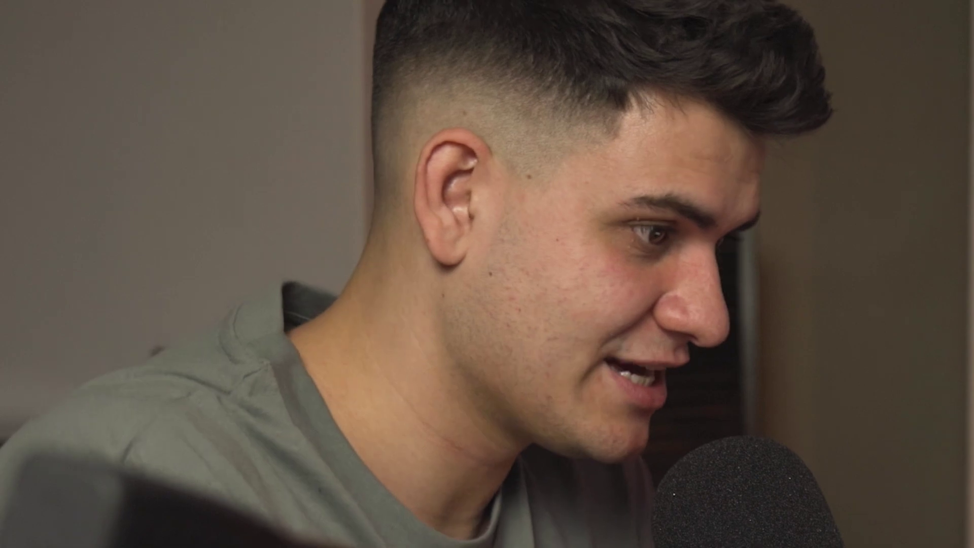
Create a second MacBook Pro frame (1440 × 900) and place it directly below the hero frame, aligned with its edges
key("f")
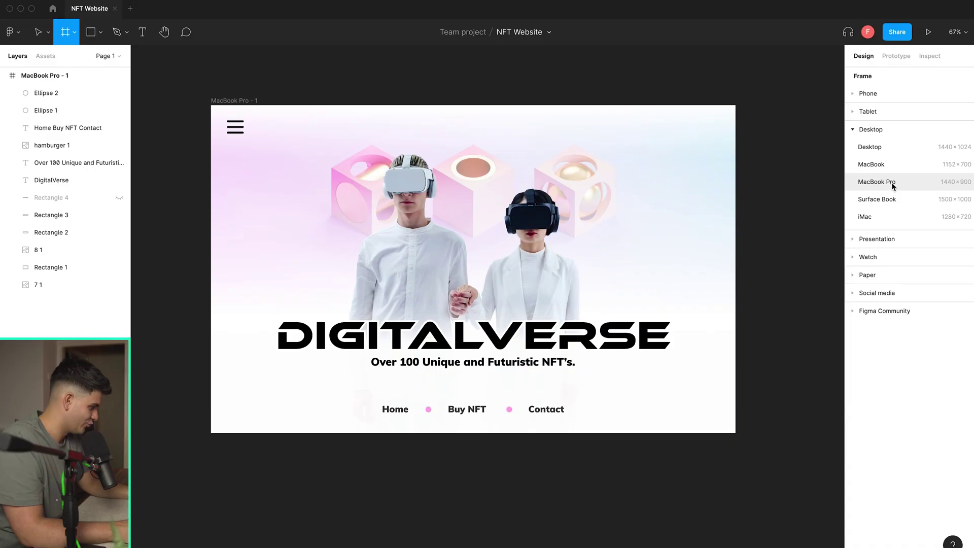
left_click(876, 181)
left_click_drag(524, 198, 190, 394)
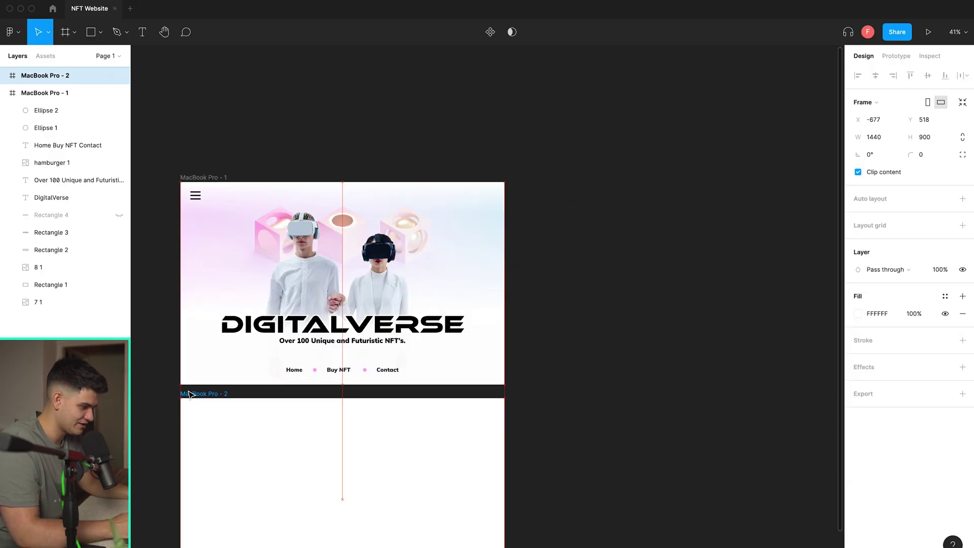
scroll(437, 424, "down", 2)
scroll(434, 403, "down", 2)
scroll(402, 391, "up", 5)
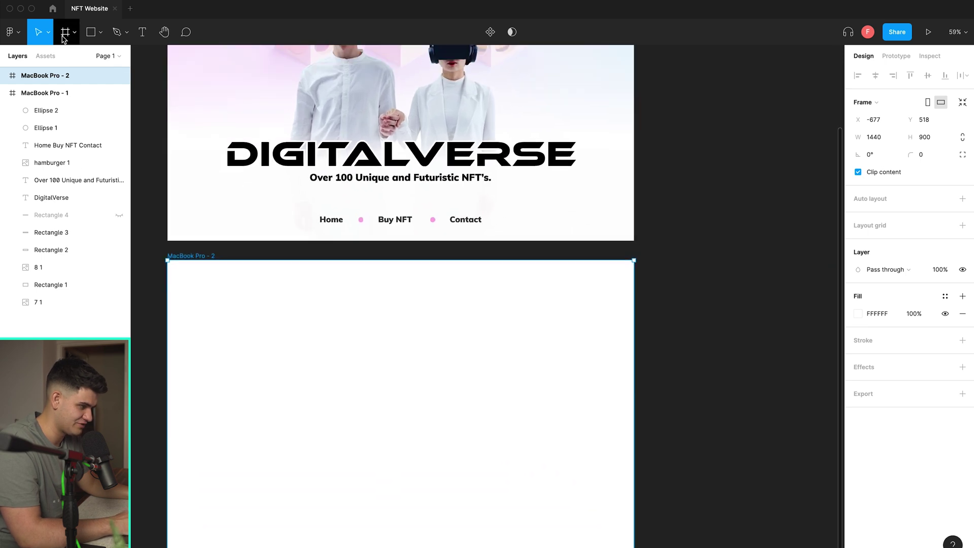
Cover the new frame with a 1440 × 900 rectangle filled with a vertical linear gradient from white to B2CEEF
scroll(191, 226, "down", 1)
left_click_drag(190, 224, 657, 517)
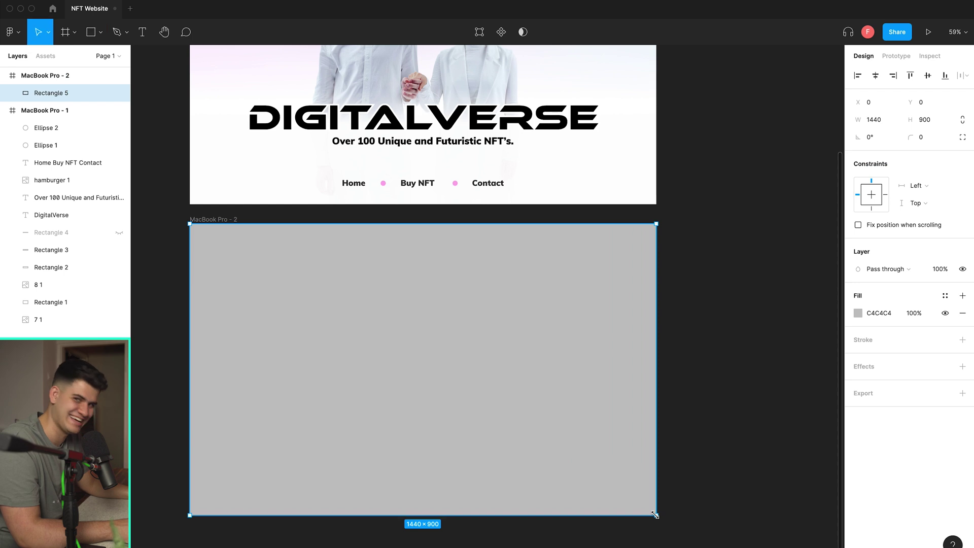
left_click(858, 313)
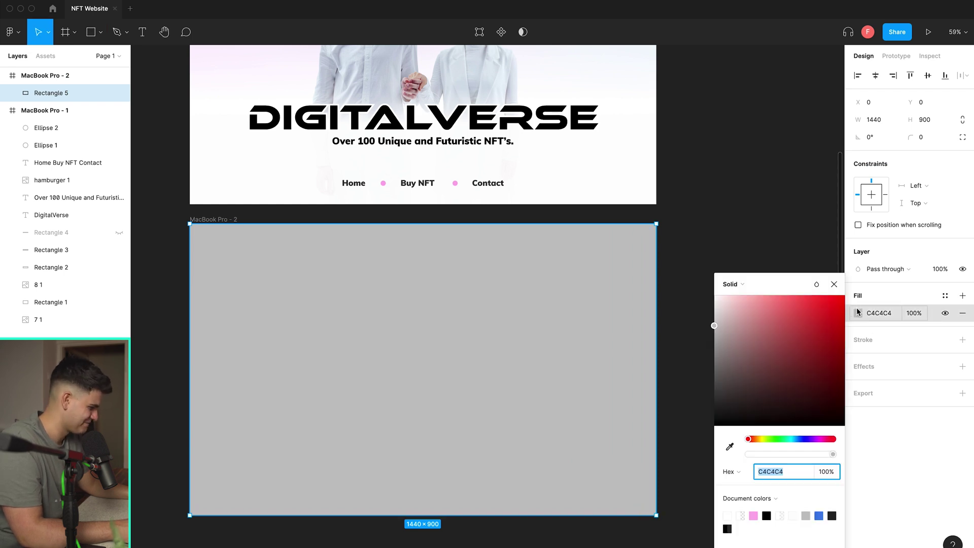
left_click(731, 283)
left_click(741, 298)
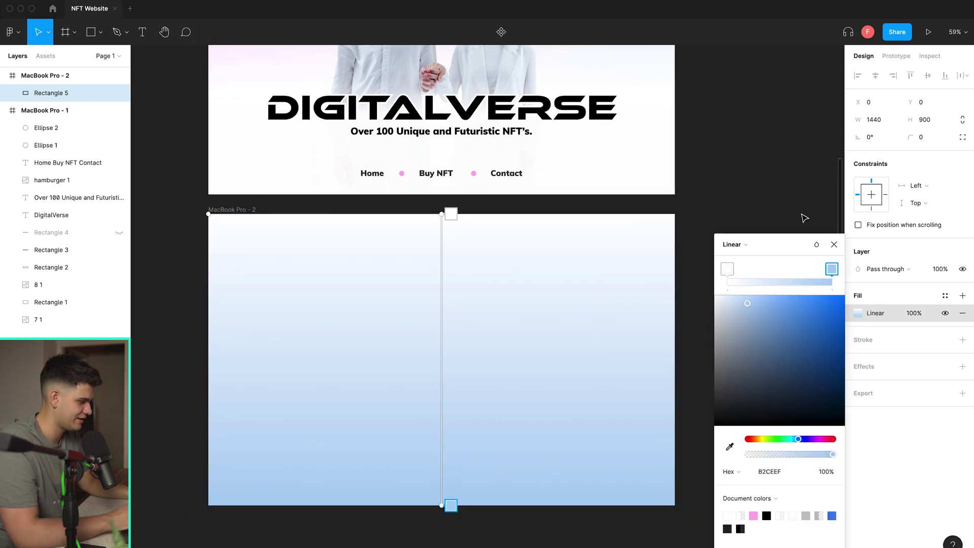
left_click(784, 221)
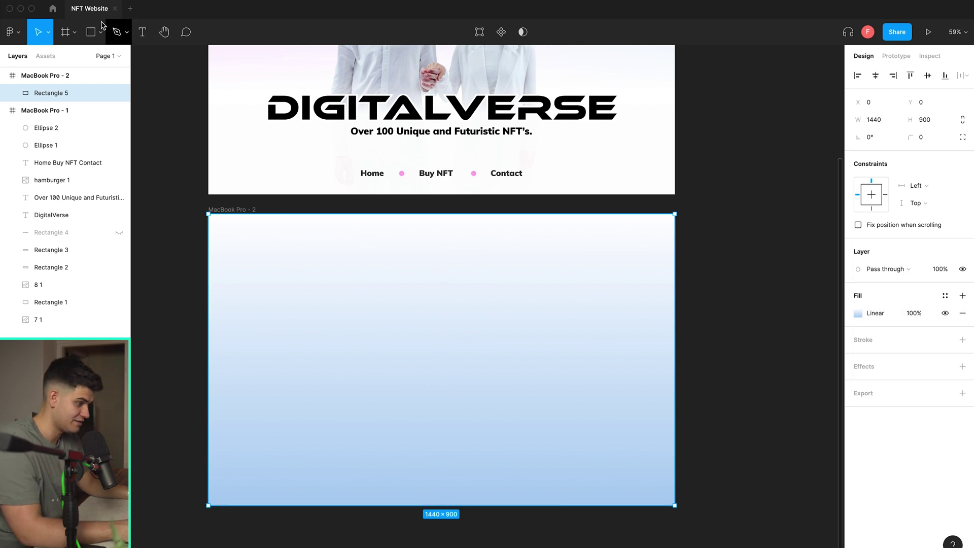
Draw a 508 × 508 square at X 120, Y 224 in the second frame and round its corners to 50
mouse_move(247, 287)
left_mouse_down()
mouse_move(322, 378)
mouse_move(419, 460)
mouse_move(412, 451)
left_mouse_up()
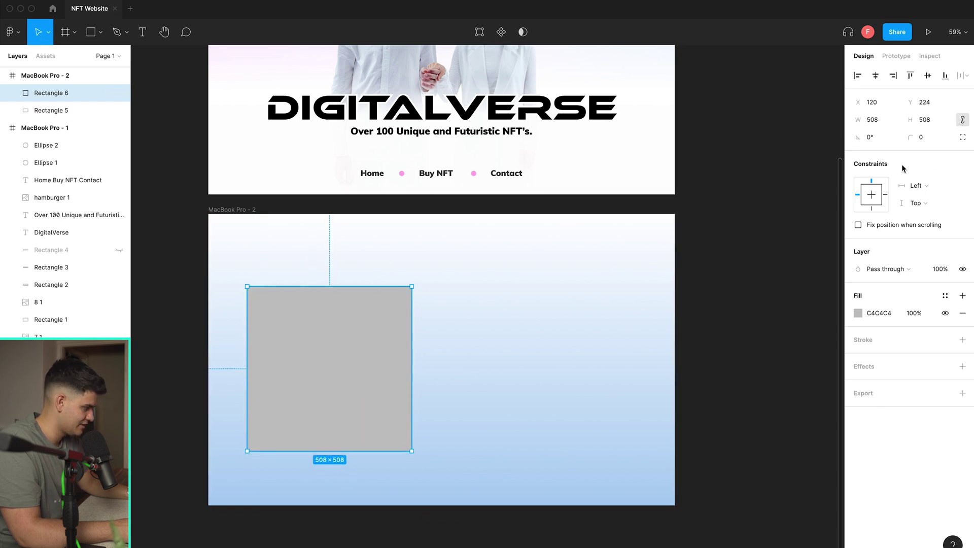
type("50")
key("Return")
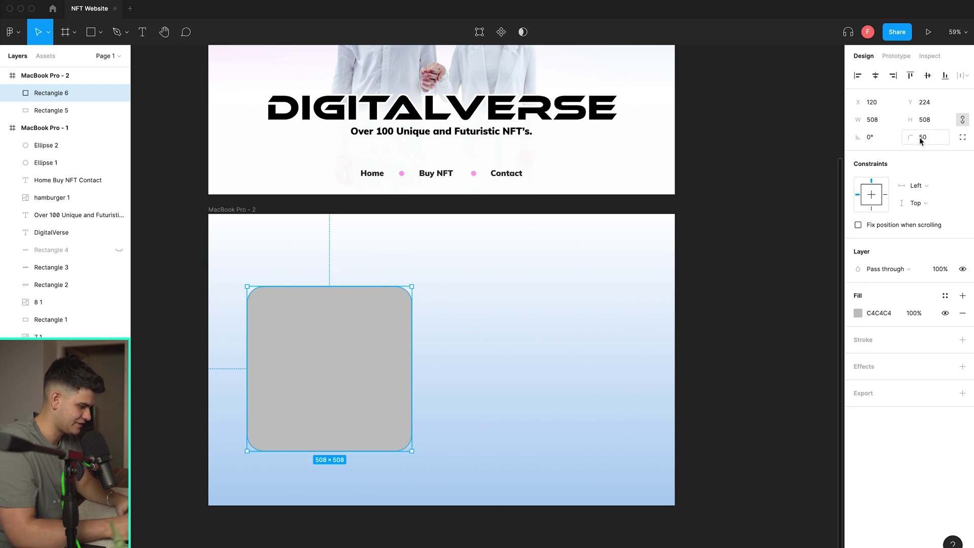
key("Escape")
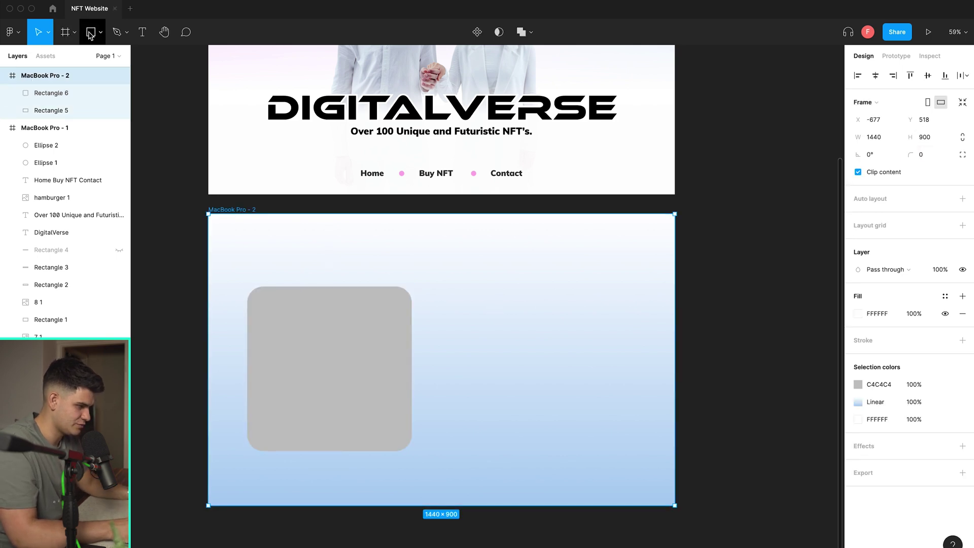
Add two 271 × 271 squares with corner radius 50 in a row beside the large square's lower half
left_click_drag(451, 333, 539, 447)
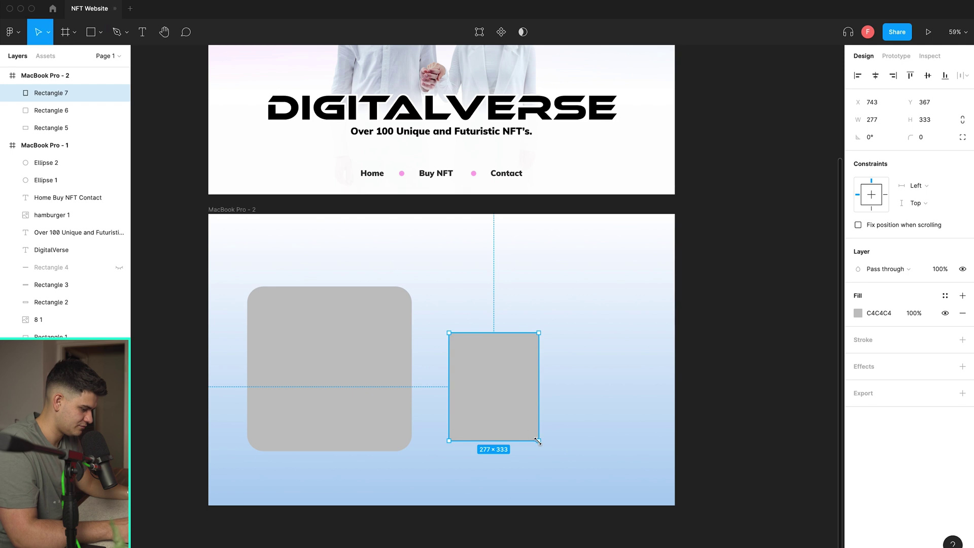
key("ctrl+z")
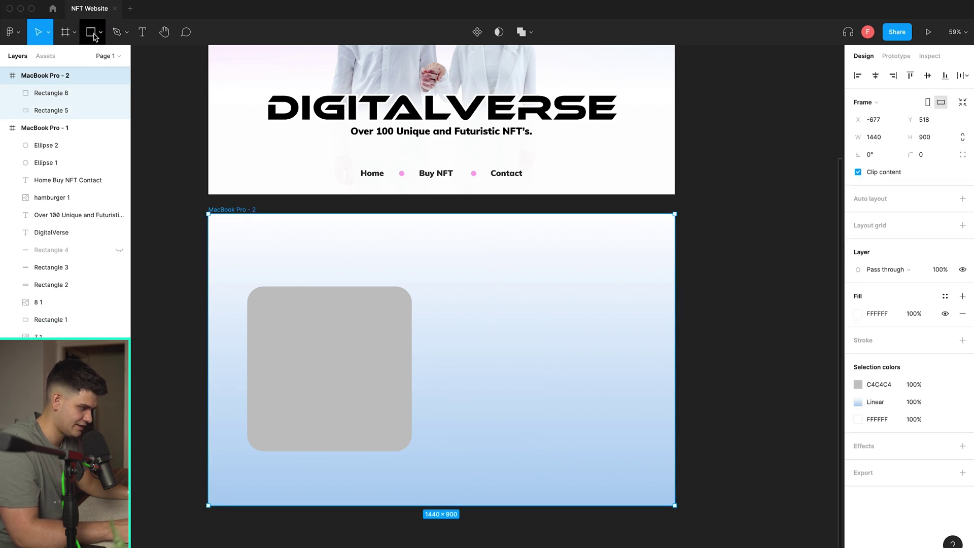
left_click_drag(435, 354, 523, 443)
key("ctrl+v")
left_click_drag(502, 376, 607, 391)
left_click_drag(508, 410, 505, 423)
left_click_drag(565, 418, 577, 426)
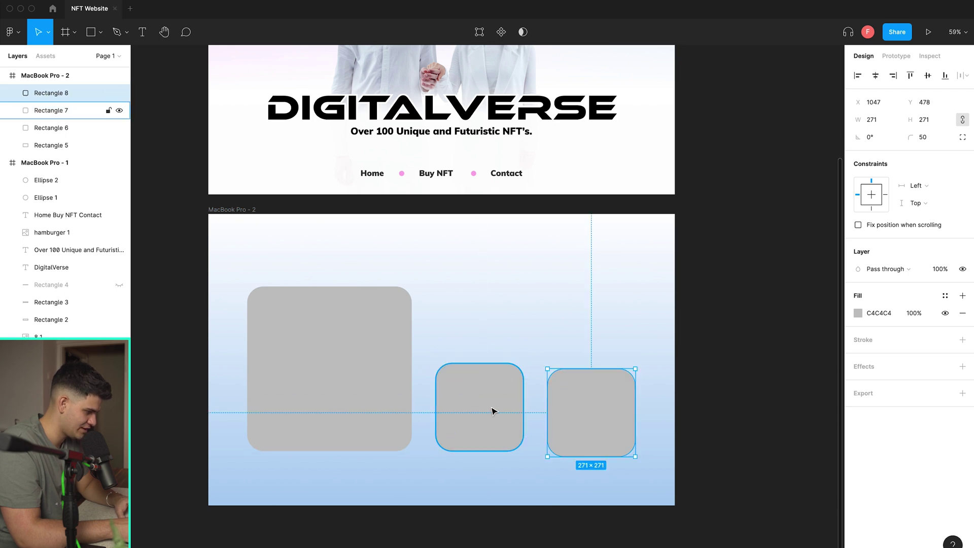
Move the three rounded squares together slightly upward, centred in the frame, and fill them with the pool-arches, pink-room and purple-landscape images
left_click(495, 411, "shift")
left_click(402, 391, "shift")
mouse_move(494, 397)
left_mouse_down()
mouse_move(485, 395)
mouse_move(497, 396)
left_mouse_up()
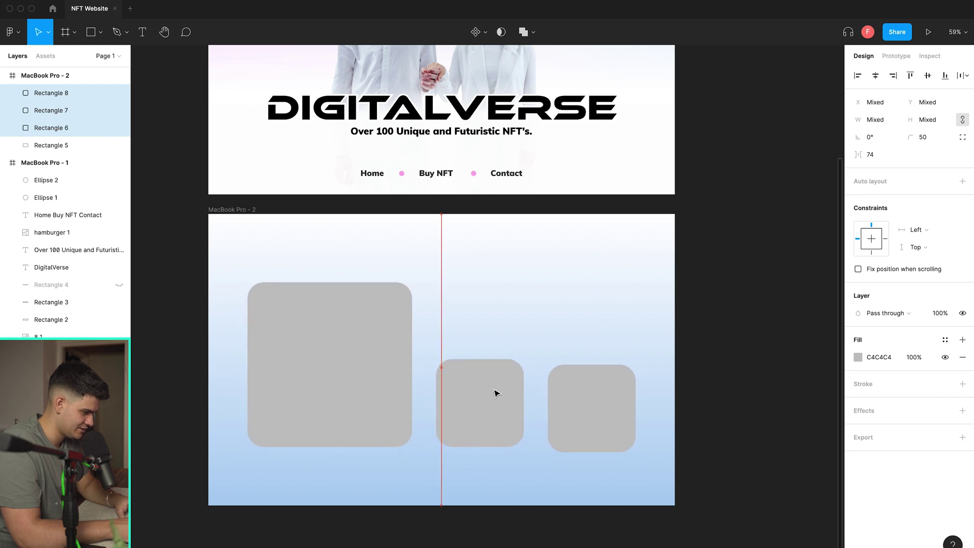
left_click(484, 457)
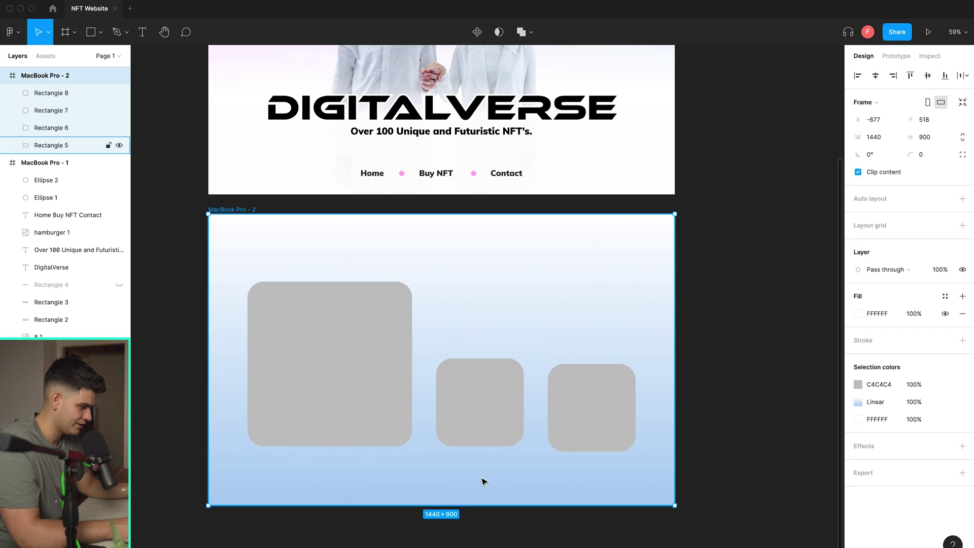
left_click(315, 434)
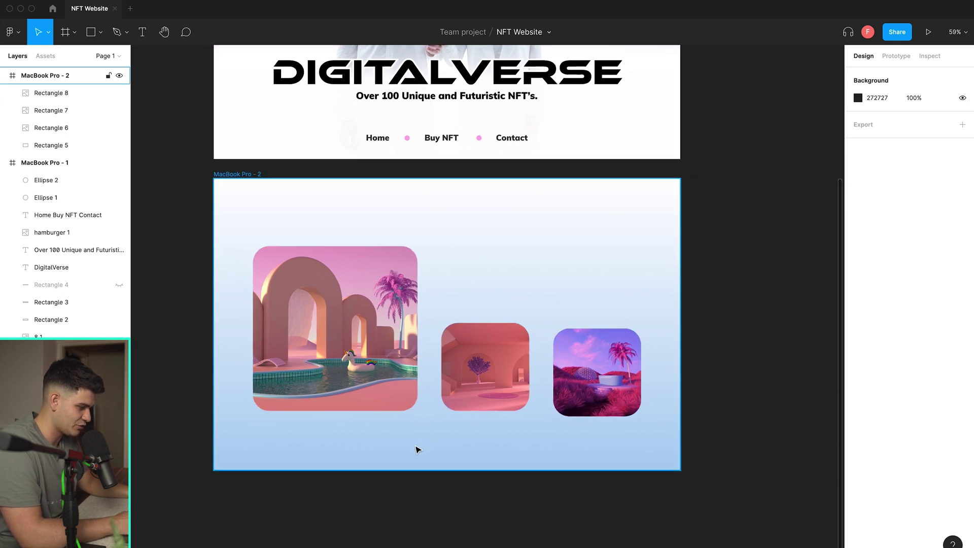
Draw a 1198 × 30 bar at X 121, Y 762 beneath the image cards, spanning the full width of the row
scroll(417, 447, "up", 5)
left_click(99, 32)
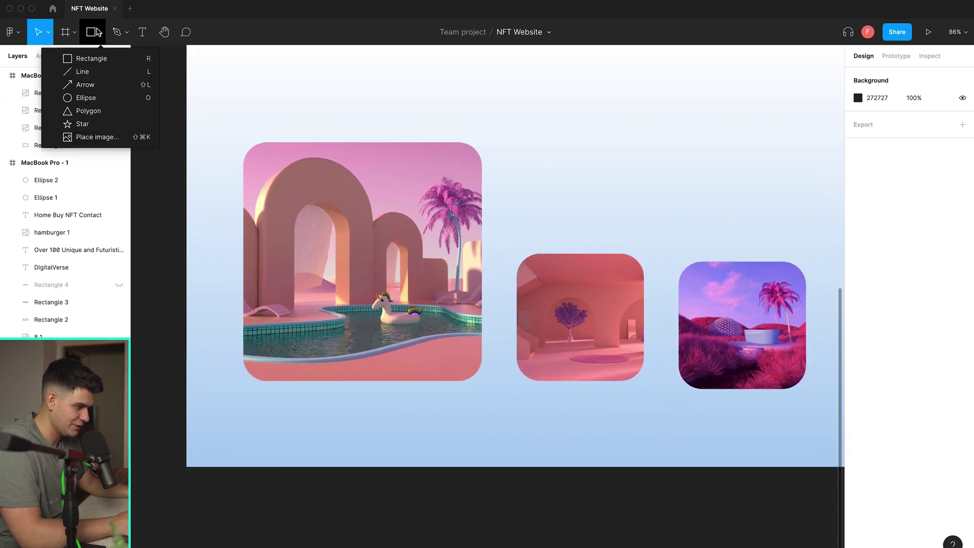
left_click(93, 58)
scroll(238, 400, "up", 5)
left_click_drag(250, 400, 802, 422)
scroll(656, 428, "right", 5)
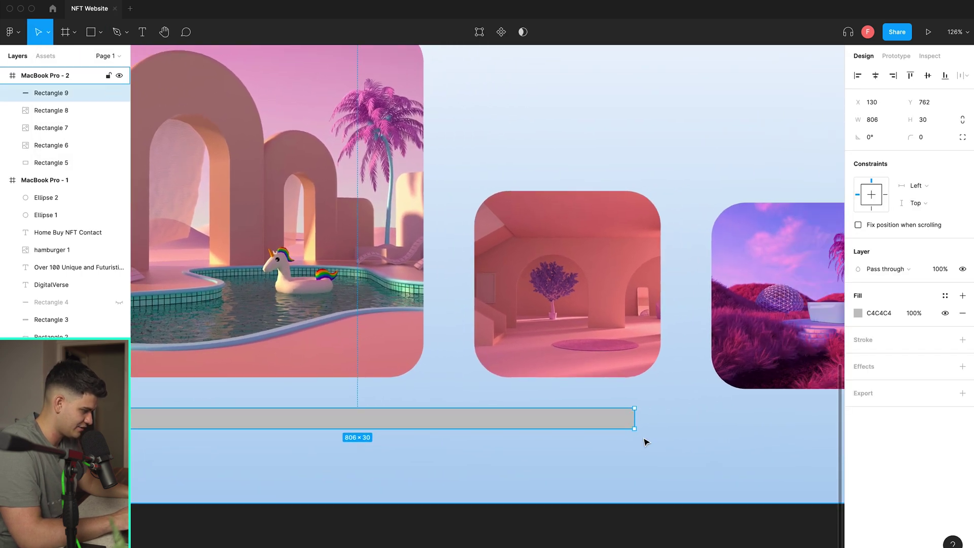
left_click_drag(578, 407, 787, 412)
scroll(292, 420, "left", 8)
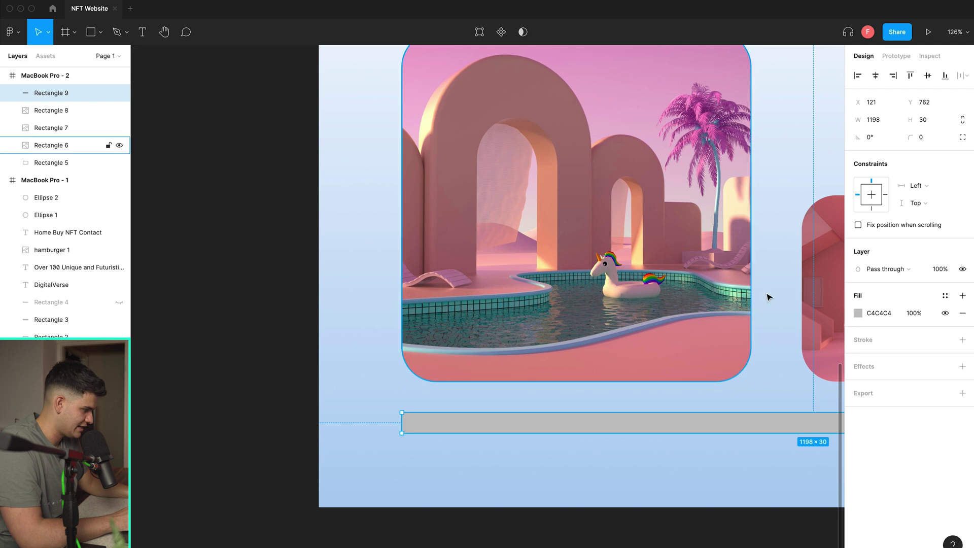
Set the bar's corner radius to 2 and its fill to white (FFFFFF)
left_click(925, 136)
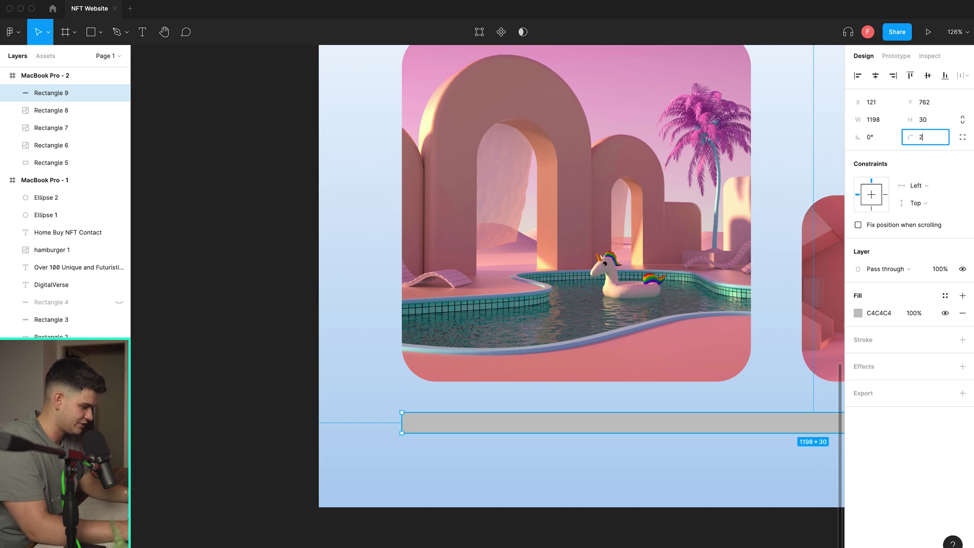
key("Return")
left_click(858, 313)
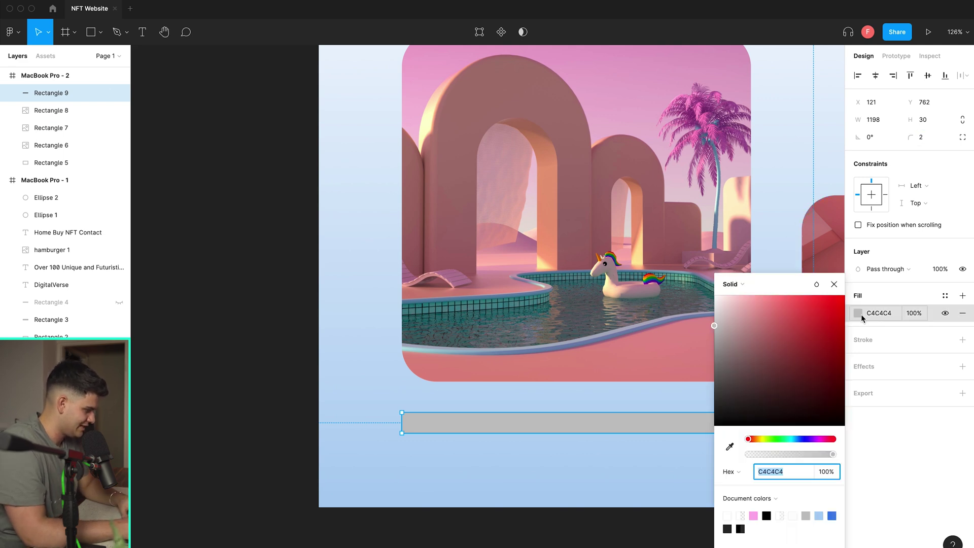
left_click_drag(768, 324, 705, 296)
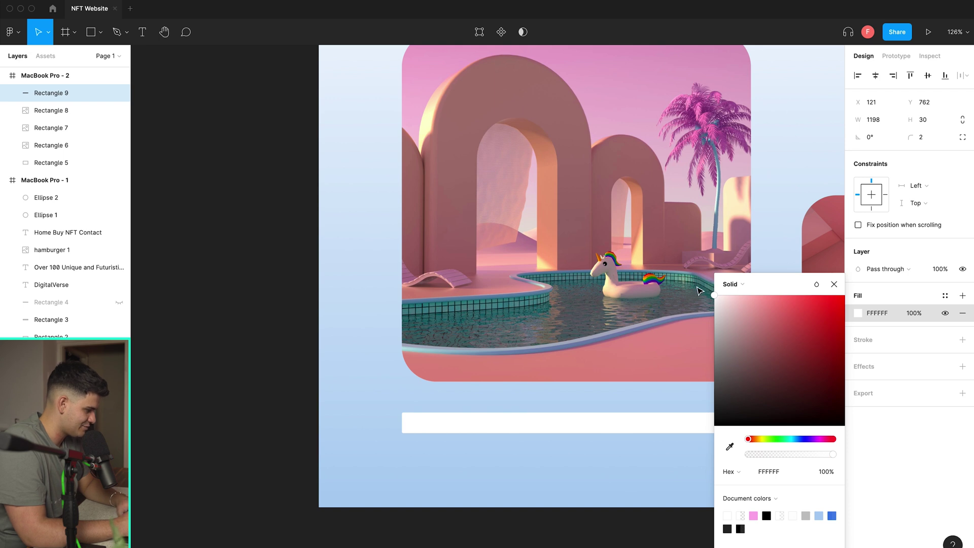
Duplicate the white bar in place and fill the copy with dark grey (252525)
left_click(796, 187)
left_click(710, 422)
key("super+c")
key("super+v")
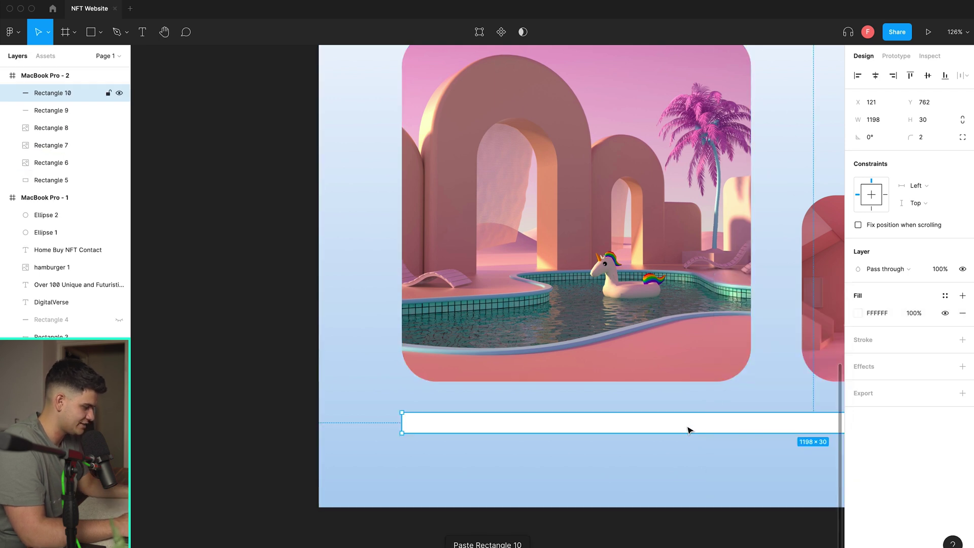
left_click(858, 313)
left_click_drag(768, 373, 708, 416)
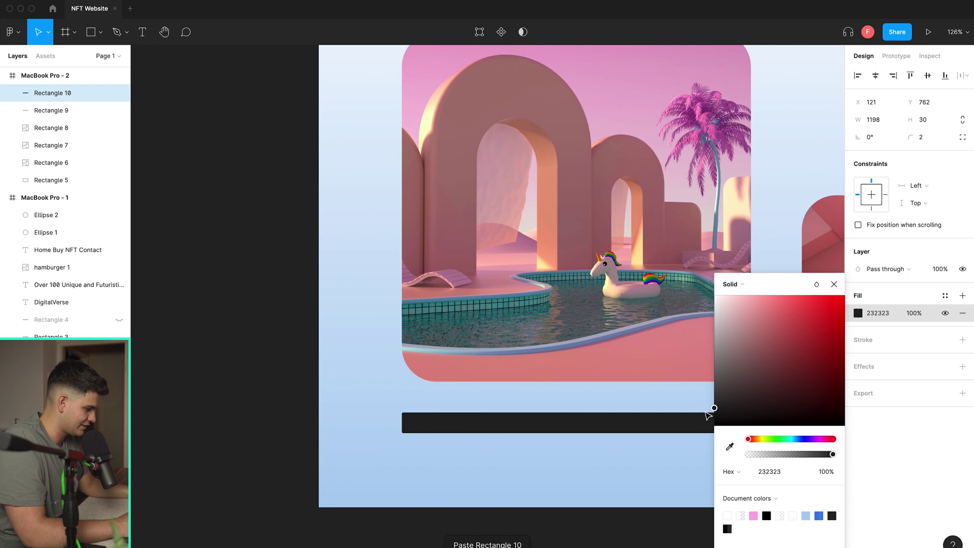
key("Escape")
Shorten the dark bar from its right end to a width of 439, keeping its left end in place
key("super+minus")
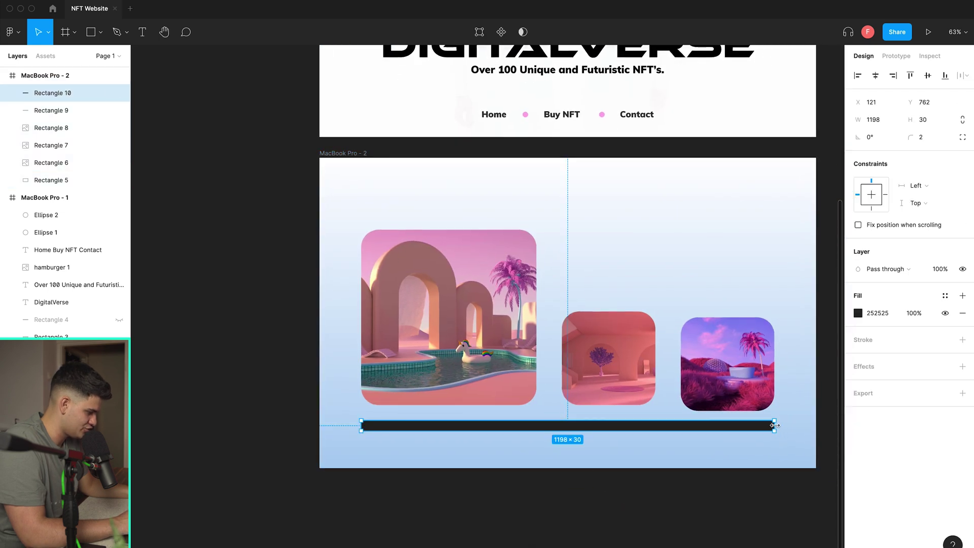
scroll(778, 427, "up", 5)
left_click_drag(774, 427, 387, 427)
Set the height of both the white bar and the dark bar to 2, forming a thin progress line
left_click(385, 427)
scroll(451, 440, "down", 3)
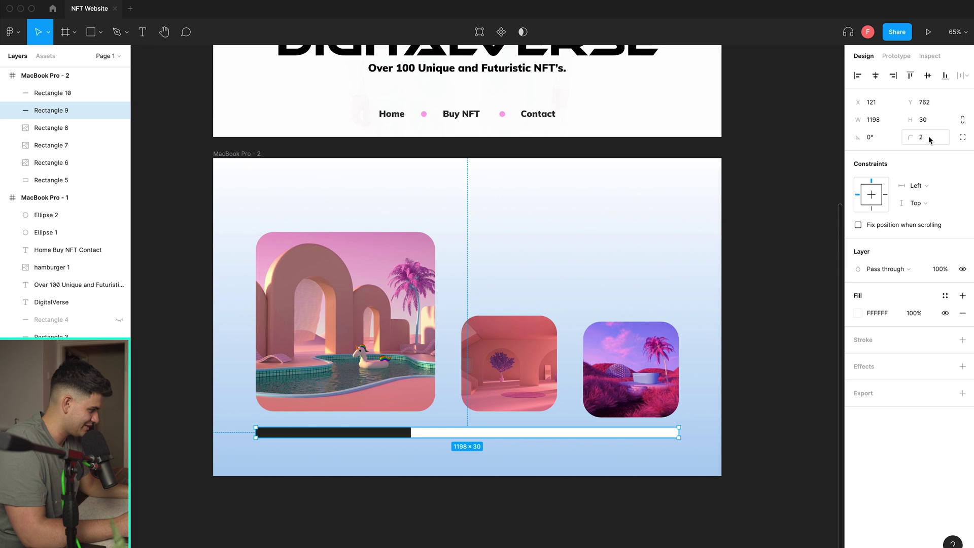
type("2")
key("Return")
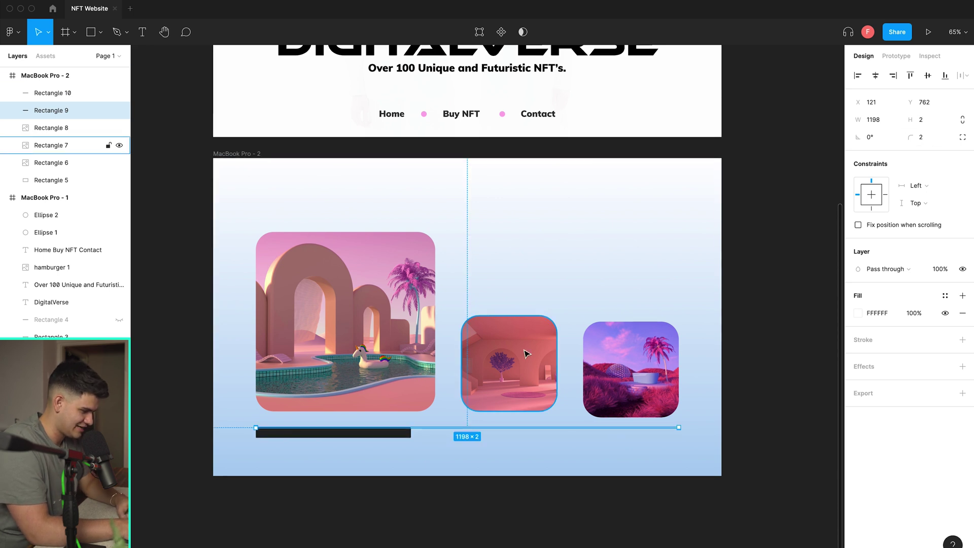
left_click(391, 435)
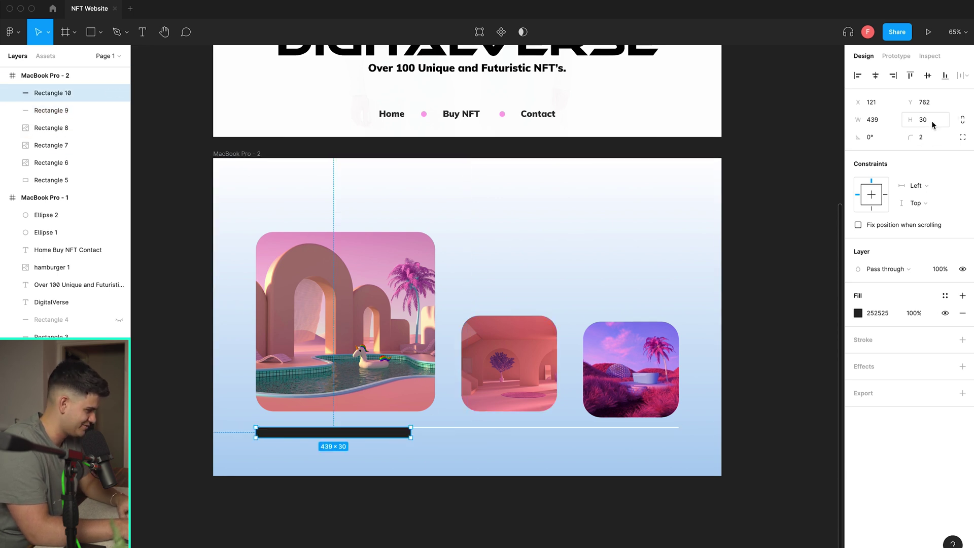
type("2")
key("Return")
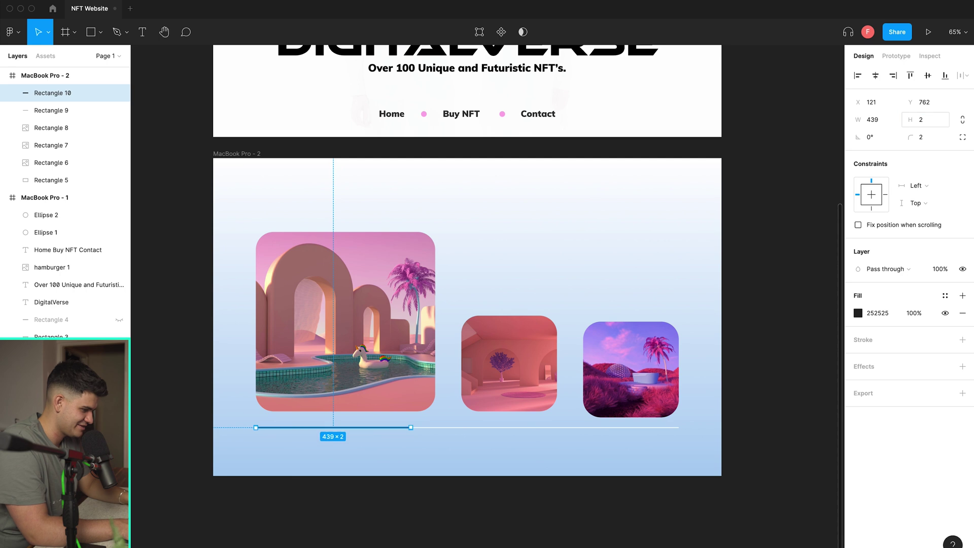
left_click(753, 321)
Add the heading "Browse Our Collection" in Muli Black, reduce its size, soften its black fill and centre it above the image cards
scroll(541, 436, "up", 2)
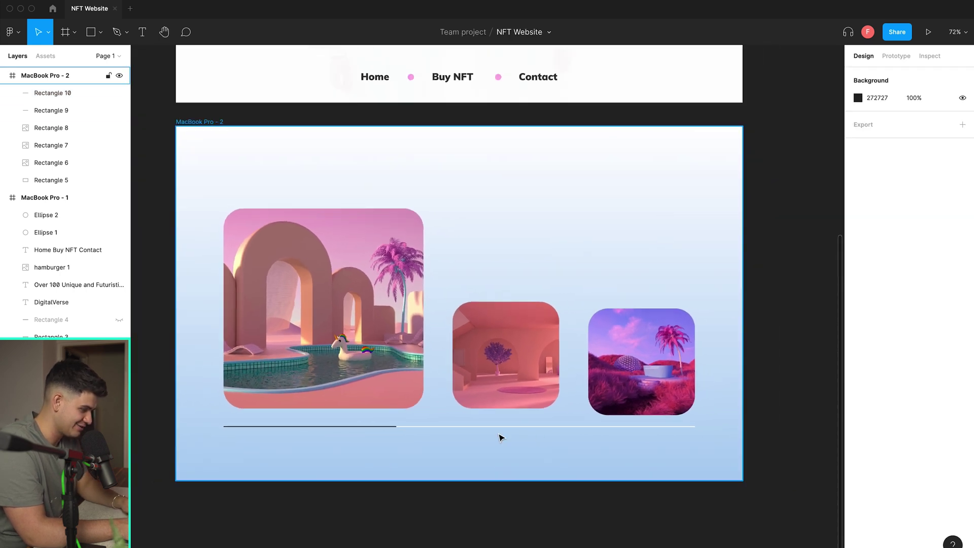
scroll(468, 463, "up", 1)
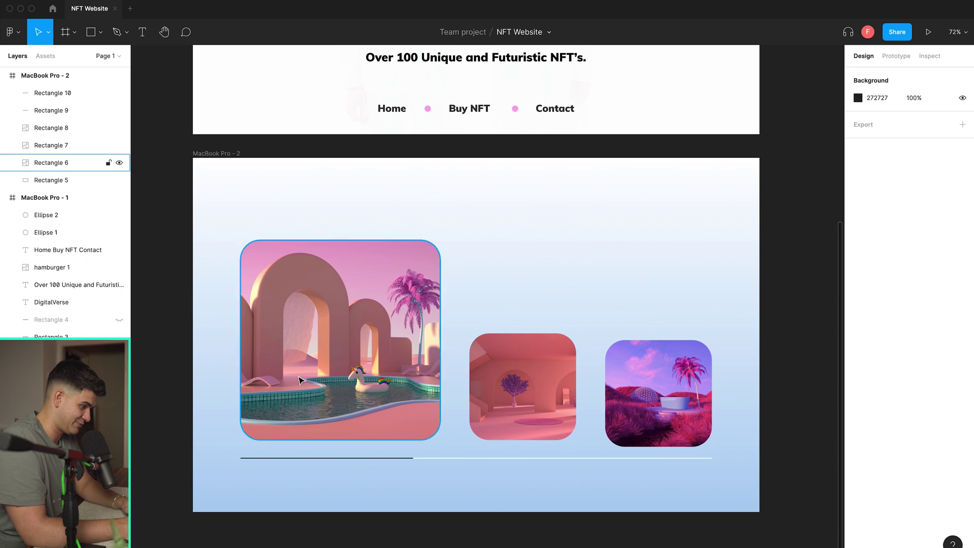
scroll(659, 280, "up", 3)
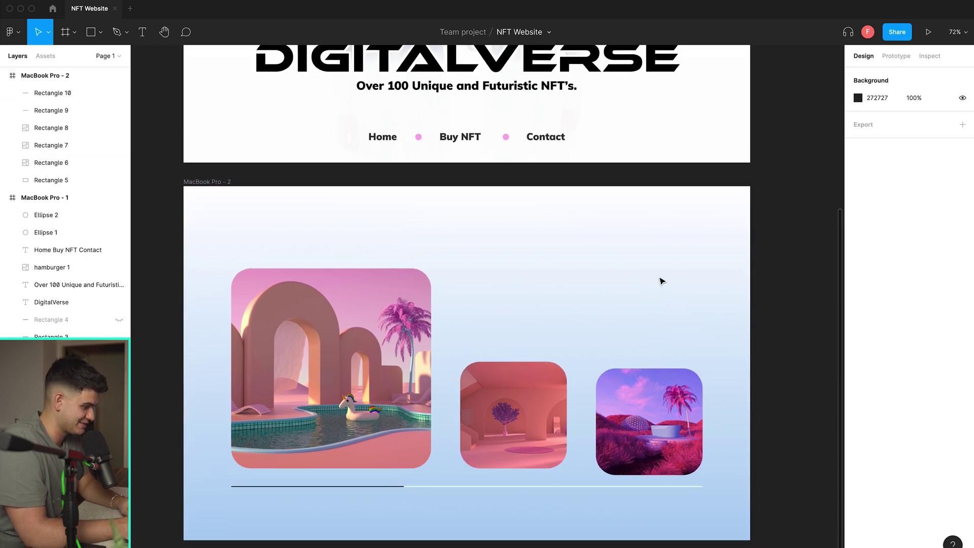
scroll(661, 281, "down", 2)
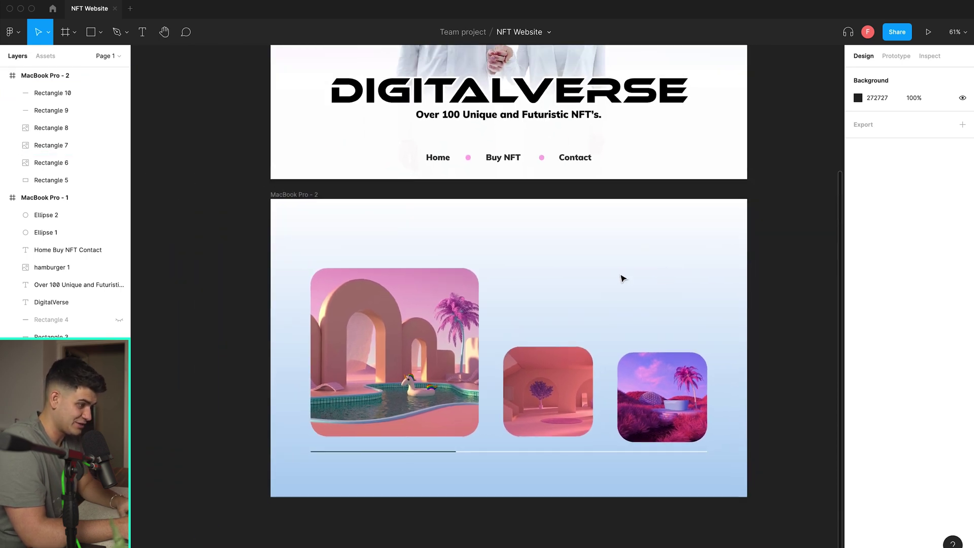
key("ctrl+v")
double_click(674, 256)
type("Our")
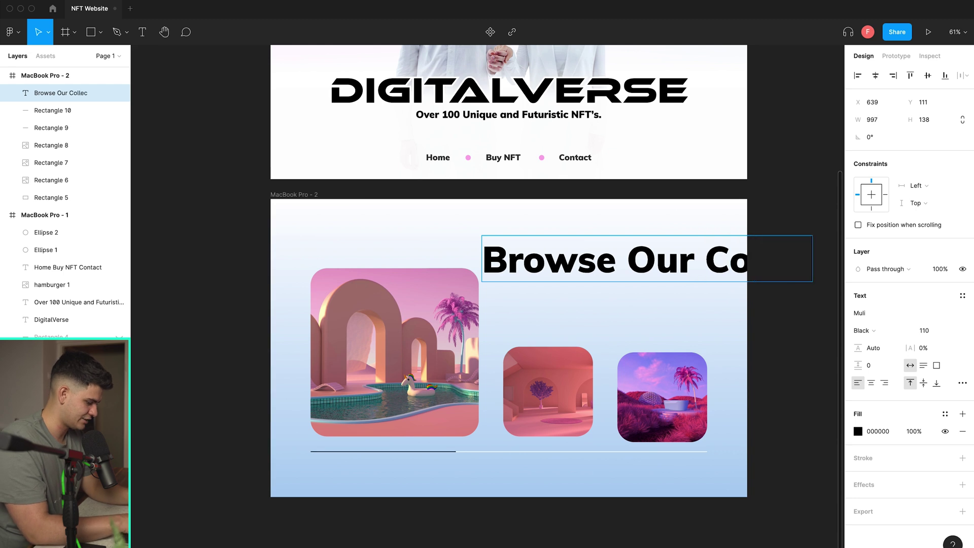
key("ctrl+a")
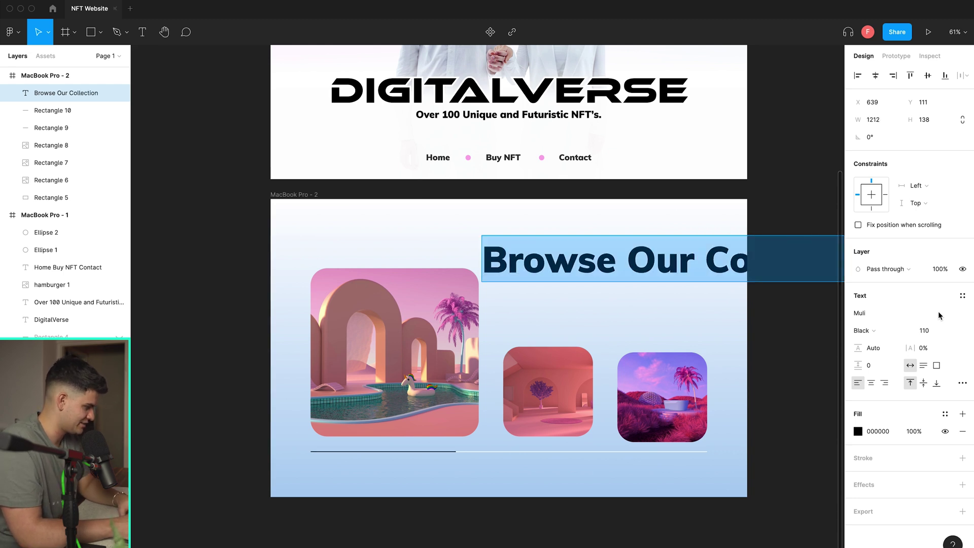
key("Return")
key("Escape")
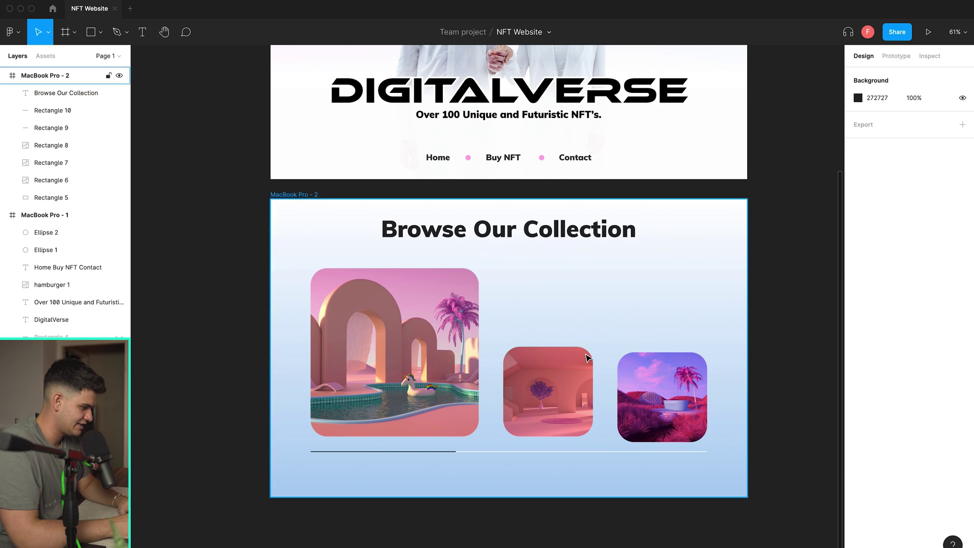
Place red-diamond.png from the crypto-dashboard folder in the second frame, shrink it to 79 × 60 and position it above the pink-room card's left side
key("super+Tab")
left_click_drag(459, 178, 730, 311)
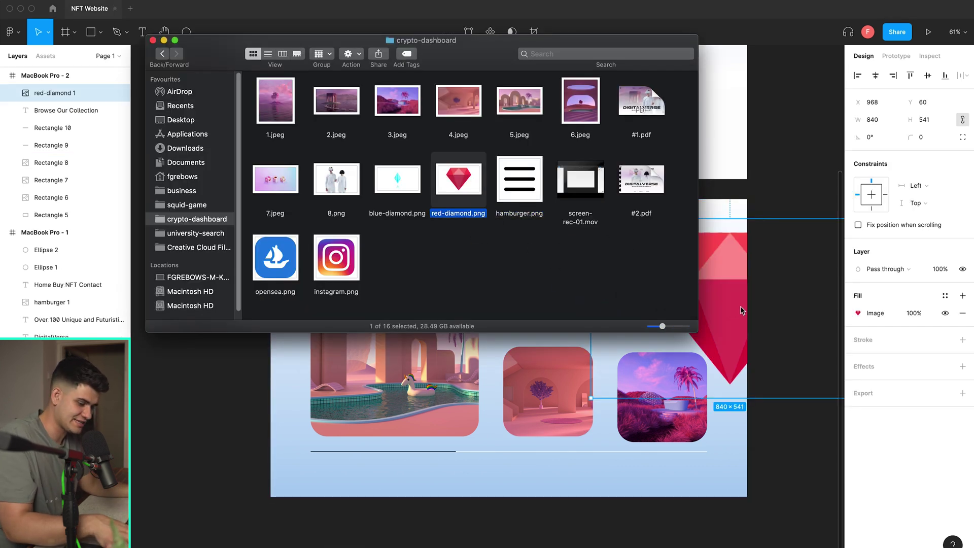
left_click_drag(741, 310, 598, 306)
left_click_drag(721, 416, 536, 311)
scroll(535, 311, "up", 5)
left_click_drag(592, 340, 493, 351)
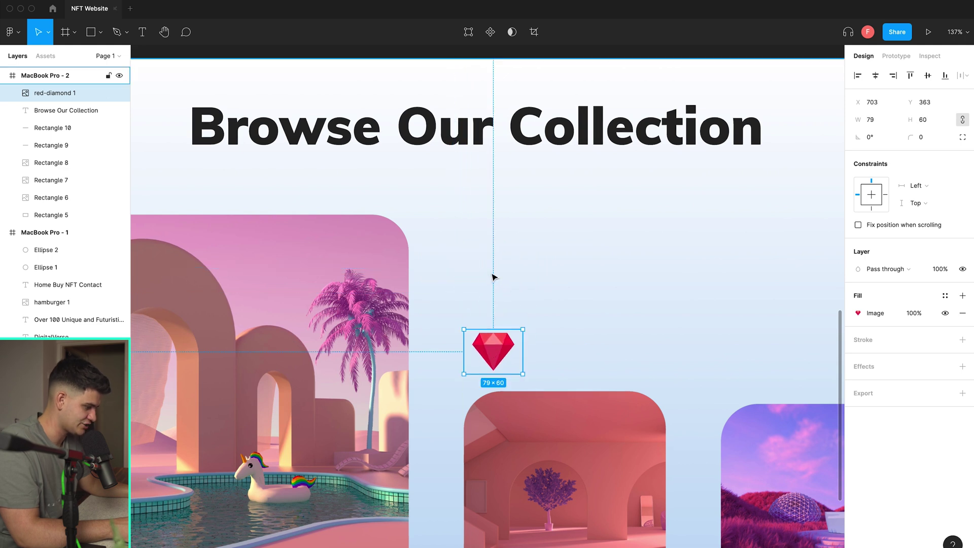
Add the title "Pool House #001" in Muli Black above the red diamond and move the diamond up to Y 330
key("Escape")
left_click(143, 32)
left_click(475, 268)
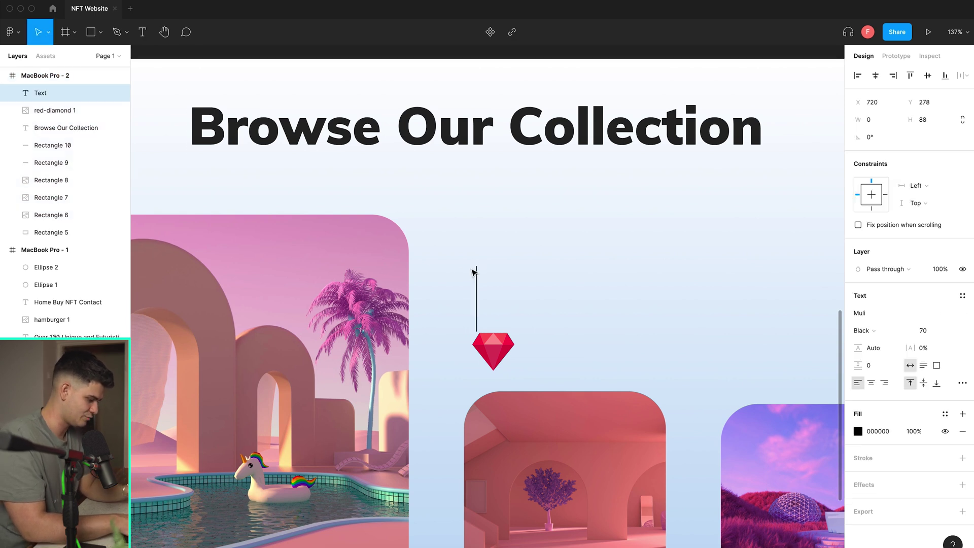
type("Pool House")
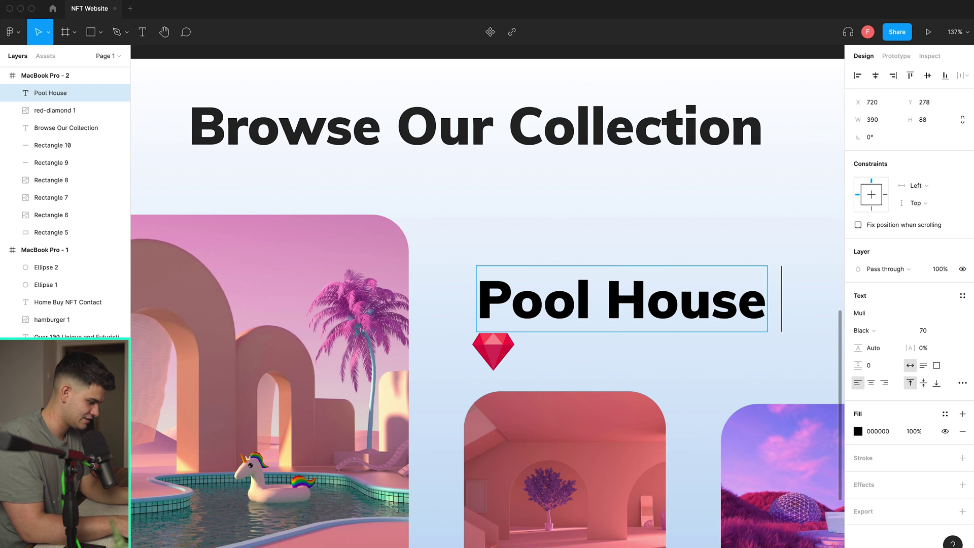
type(" #001")
key("Escape")
key("Tab")
Add the number "2" beside the red diamond and the dollar price "($8 457, 32)" to the right of it
scroll(554, 242, "down", 5)
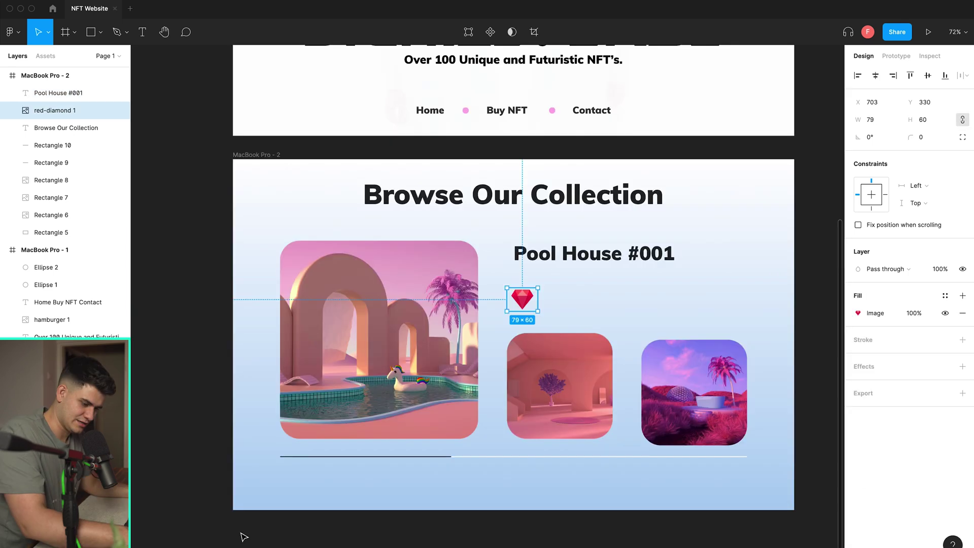
left_click(491, 244)
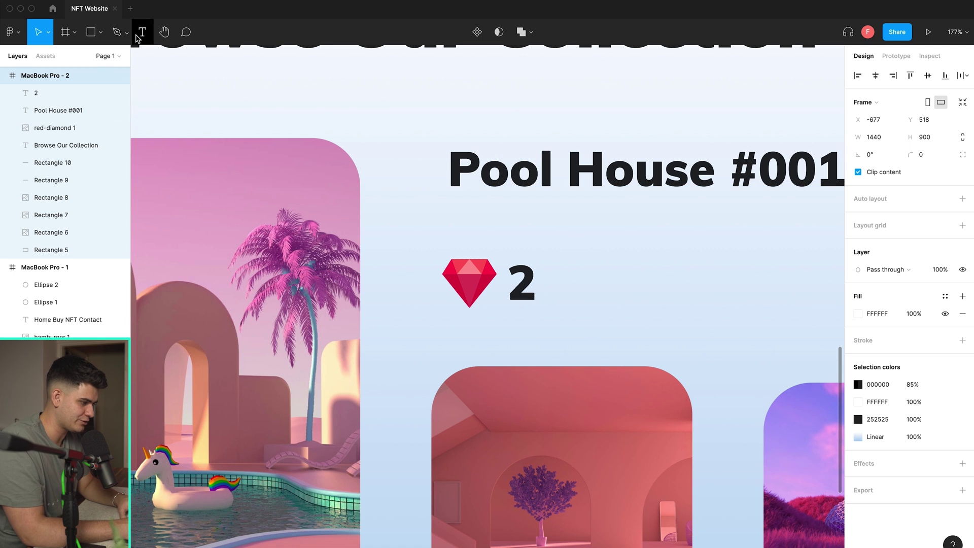
left_click(142, 32)
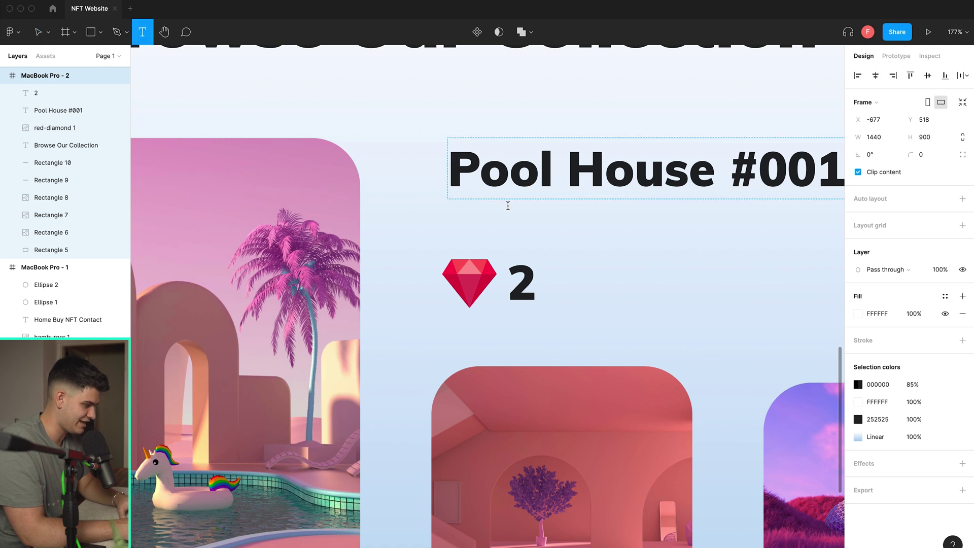
left_click(564, 268)
type("($")
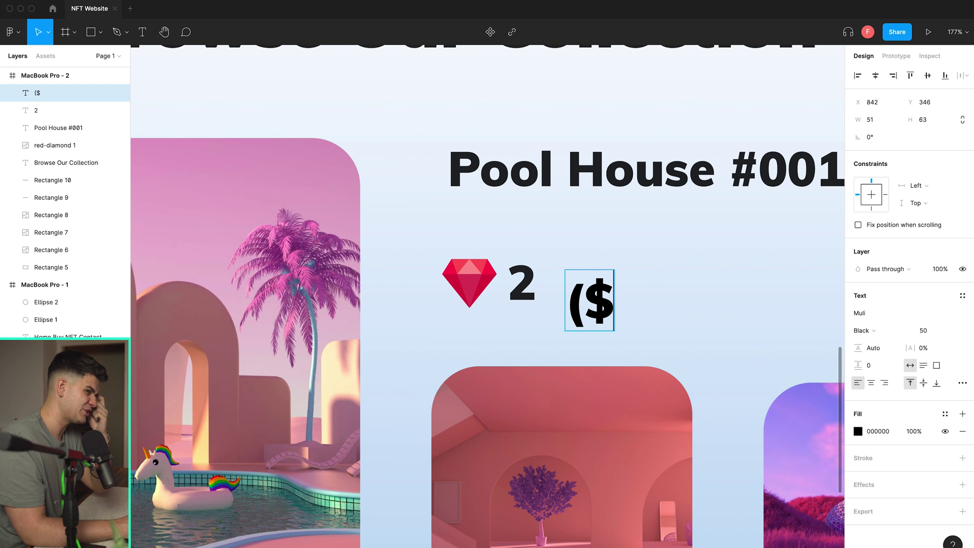
type("8")
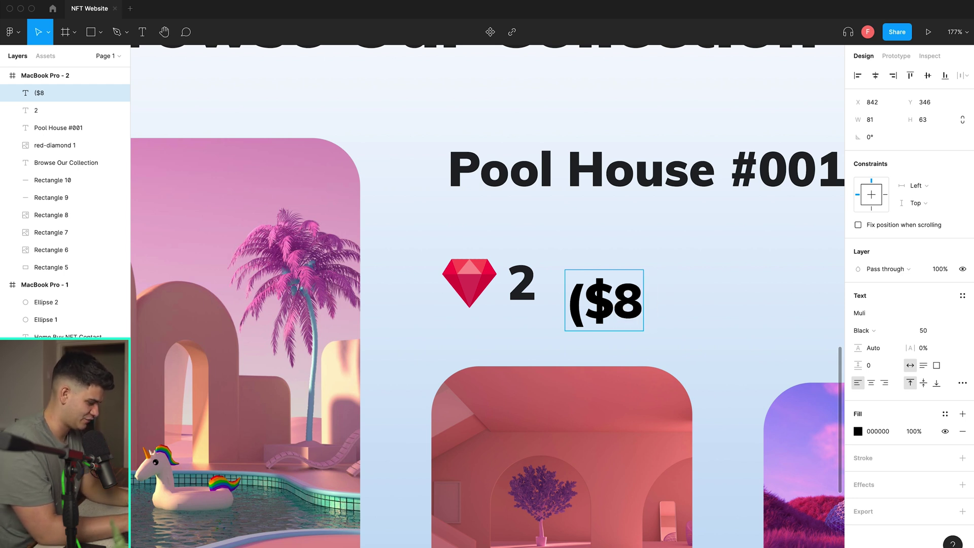
type(" 457, 3")
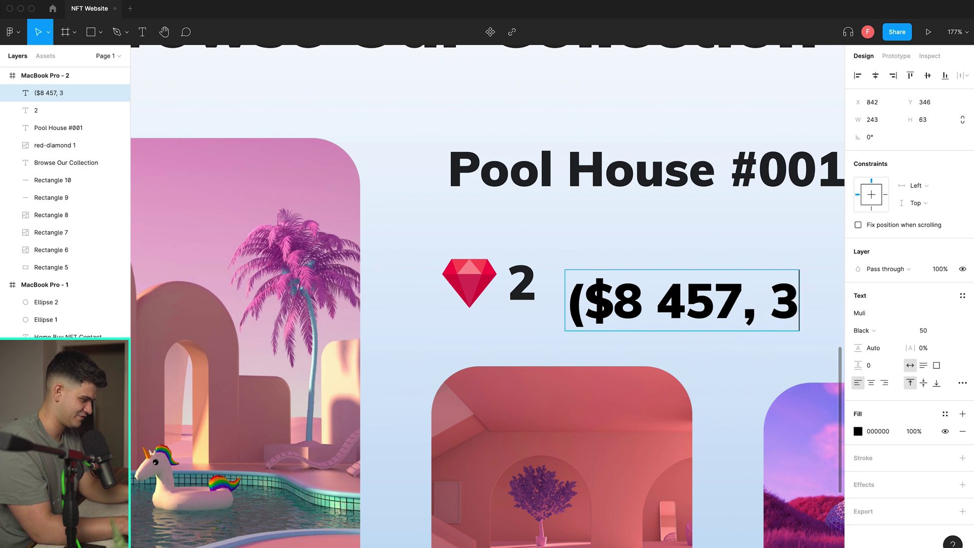
type("2)")
scroll(594, 300, "down", 3)
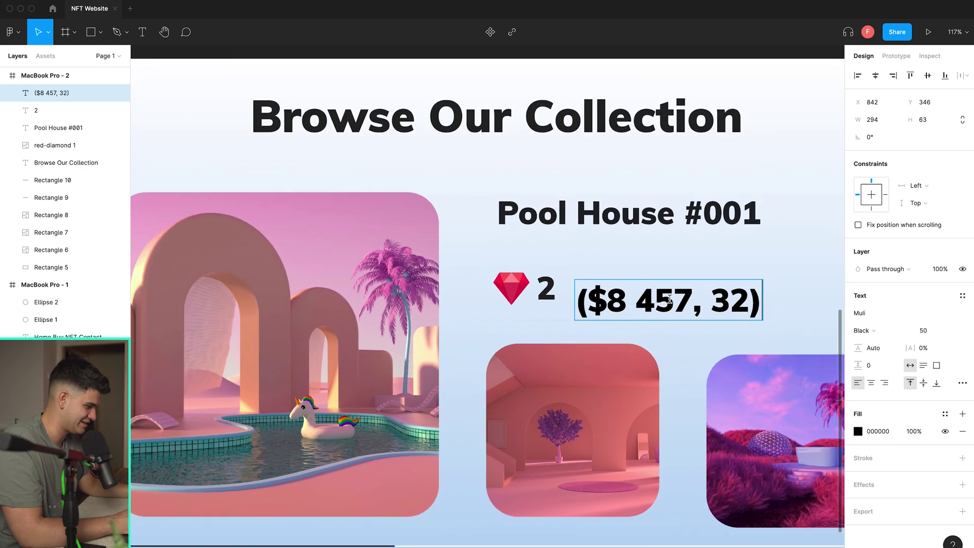
Set the dollar price to font size 30 with a 70% black fill and align it beside the "2"
triple_click(669, 298)
left_click(857, 431)
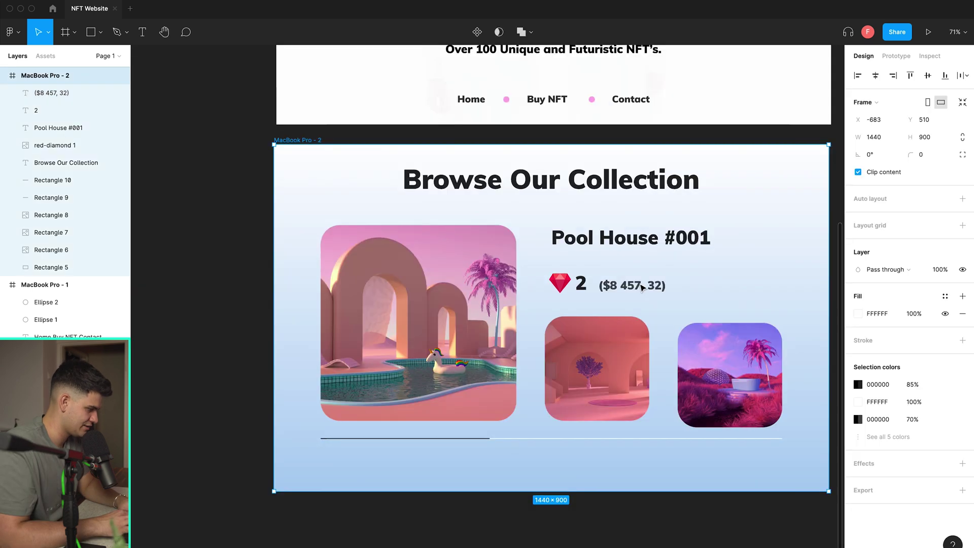
left_click(630, 285)
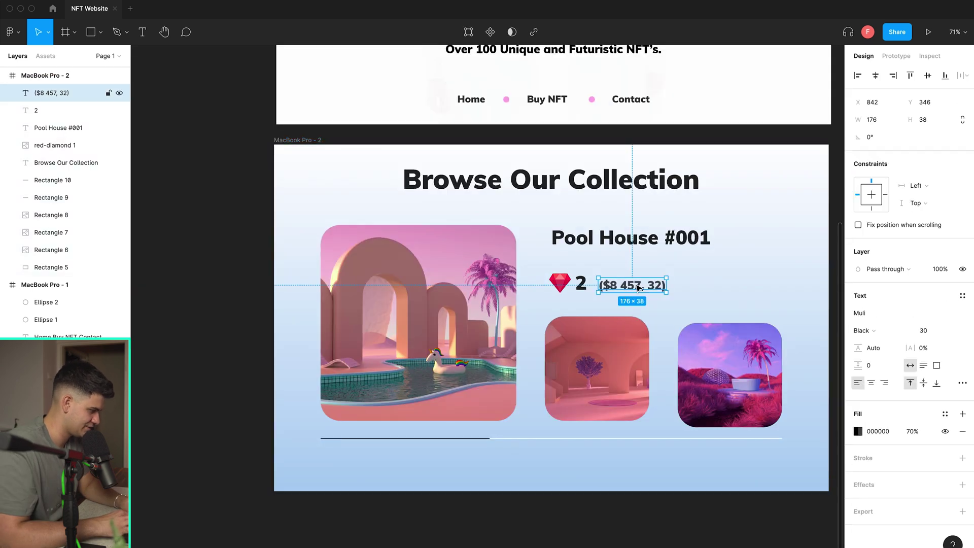
scroll(629, 290, "up", 5)
left_click_drag(626, 291, 616, 285)
key("Escape")
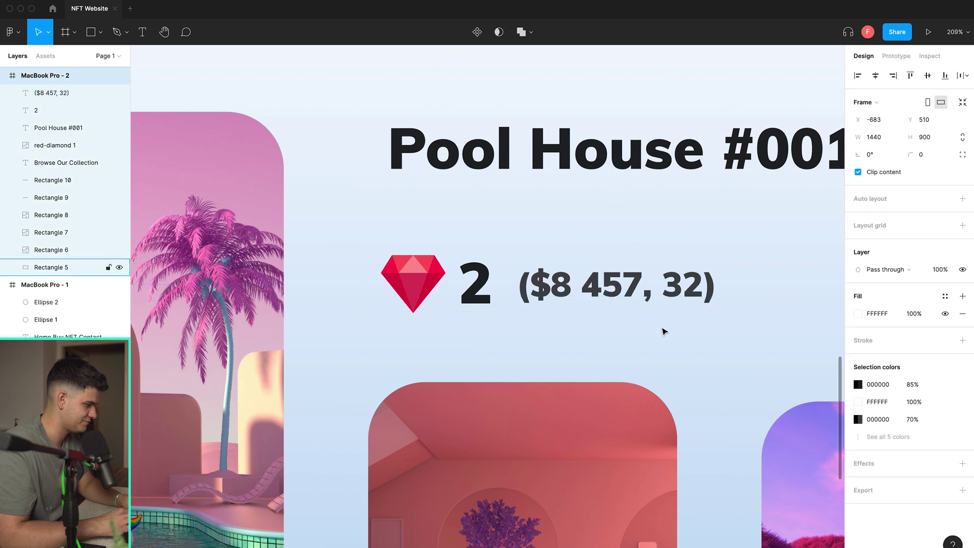
key("shift+2")
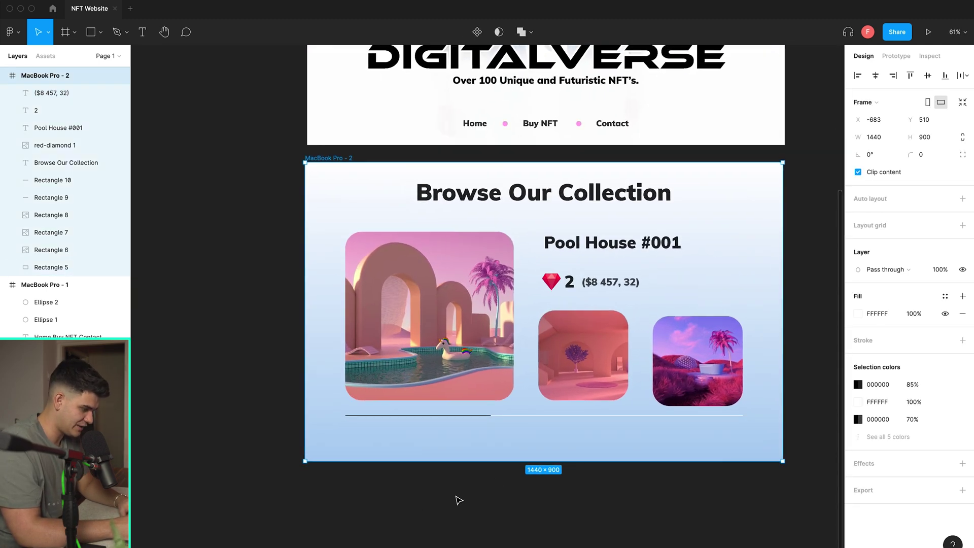
key("super+Tab")
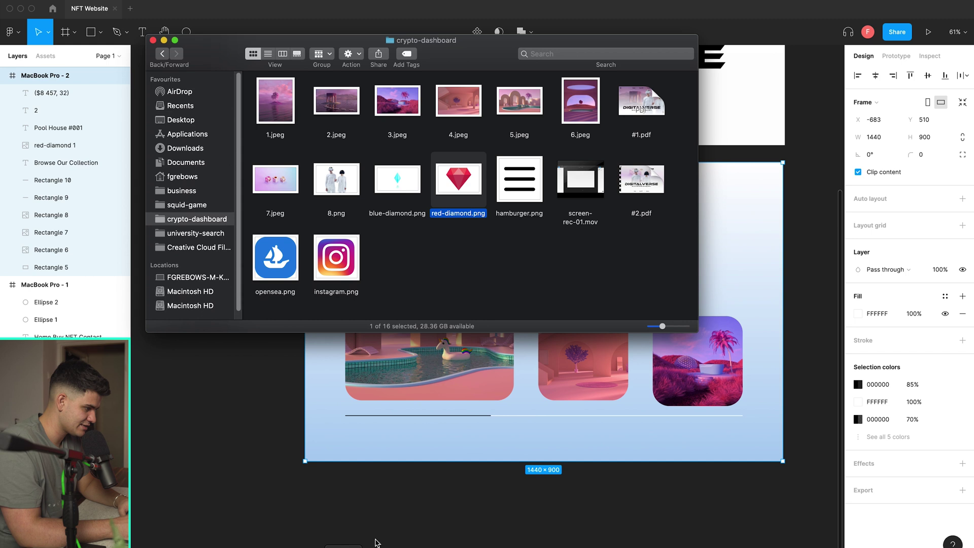
key("super+Tab")
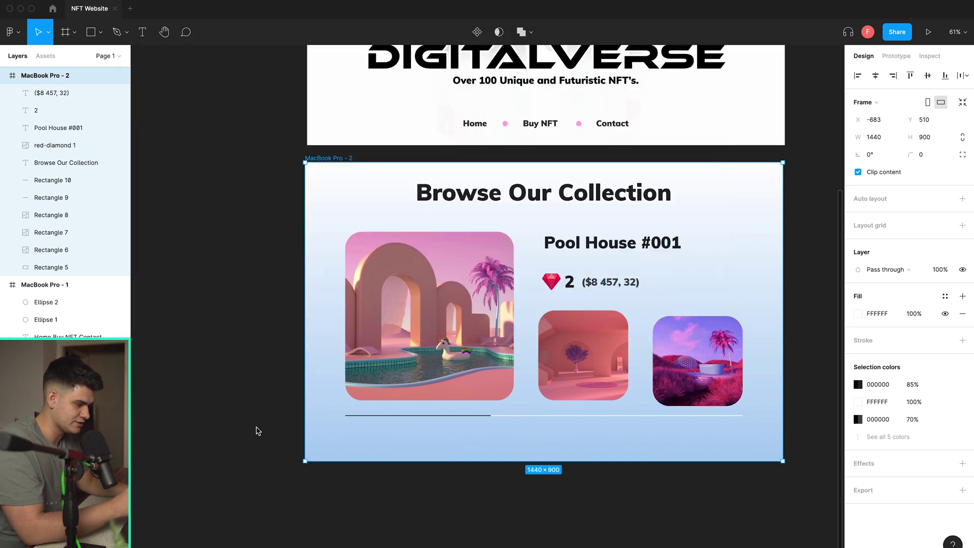
left_click(246, 108)
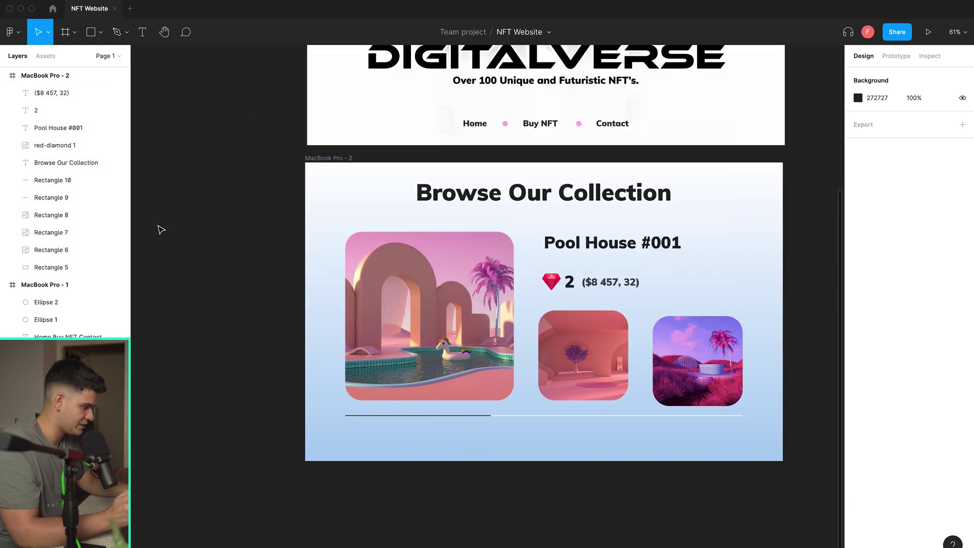
Draw a horizontal line about 648 px long from the second frame's left edge at Y 850, below the progress bar
left_click(90, 36)
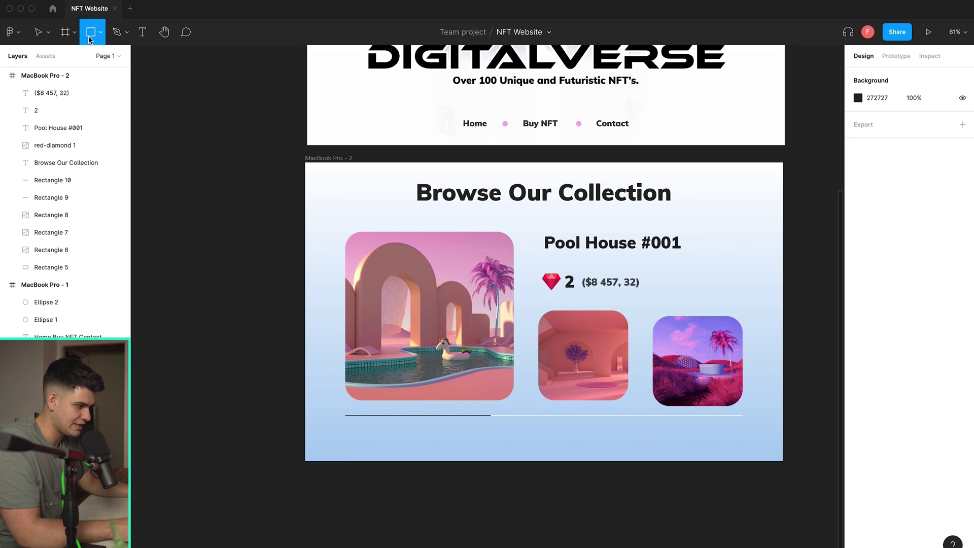
left_click(101, 31)
left_click(94, 67)
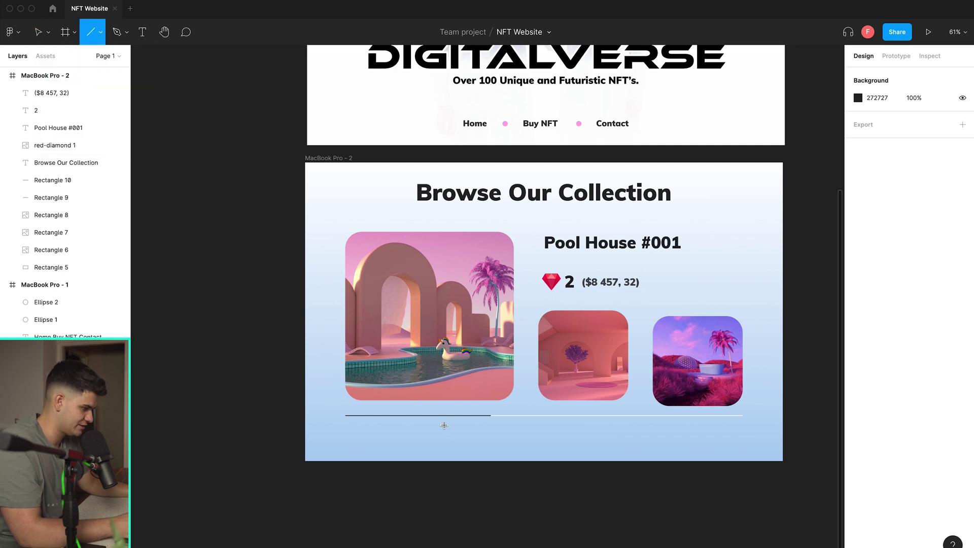
scroll(411, 447, "up", 2)
scroll(410, 447, "up", 2)
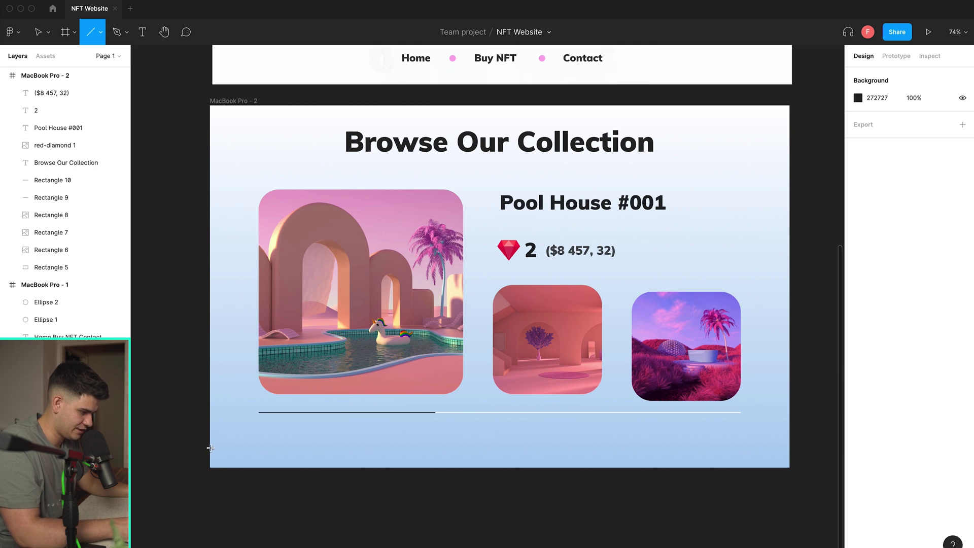
left_click_drag(210, 447, 470, 447)
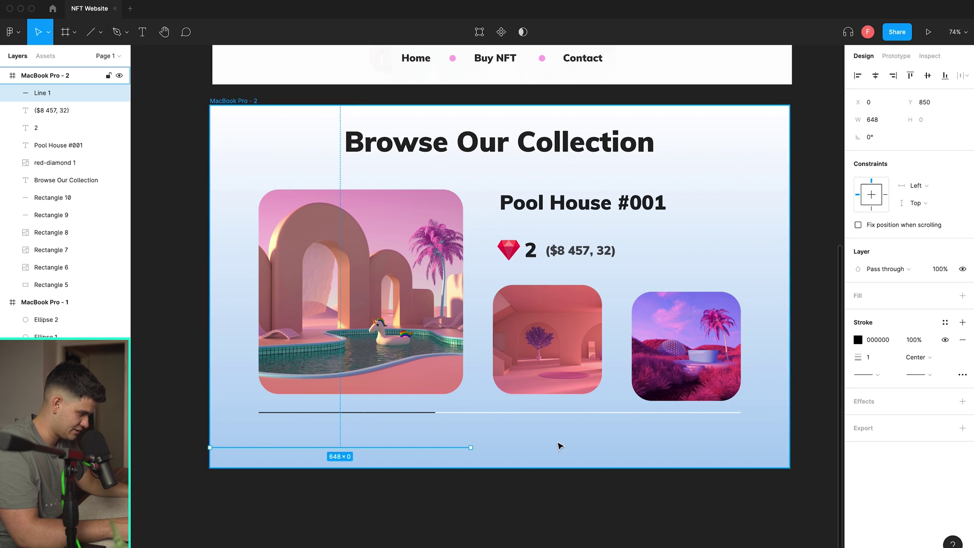
Duplicate the footer line and place the copy against the frame's right edge, leaving a gap in the middle
key("ctrl+v")
left_click_drag(370, 448, 690, 448)
key("Escape")
Place instagram.png from the crypto-dashboard folder, resize it to 30 × 30 and position it in the gap between the footer lines
scroll(338, 171, "up", 5)
key("super+Tab")
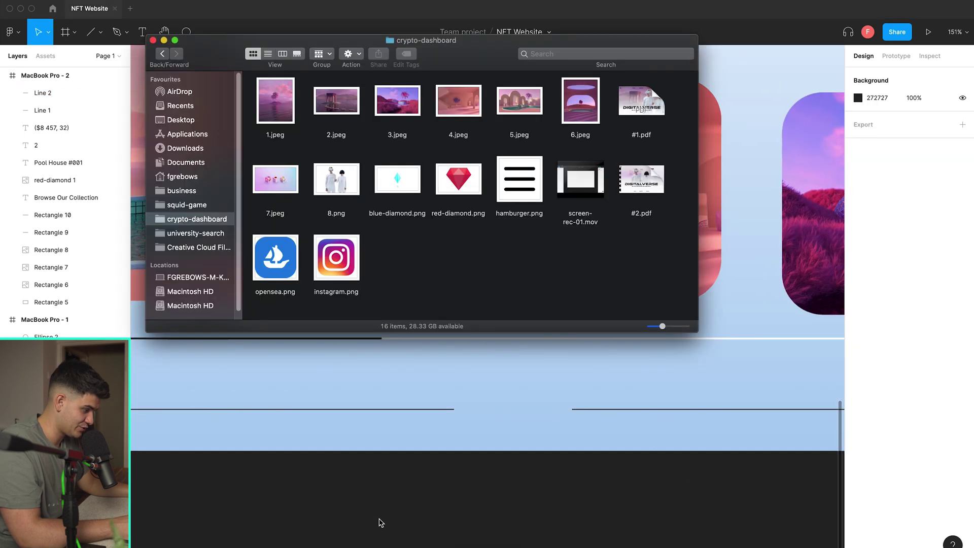
left_click_drag(337, 274, 452, 459)
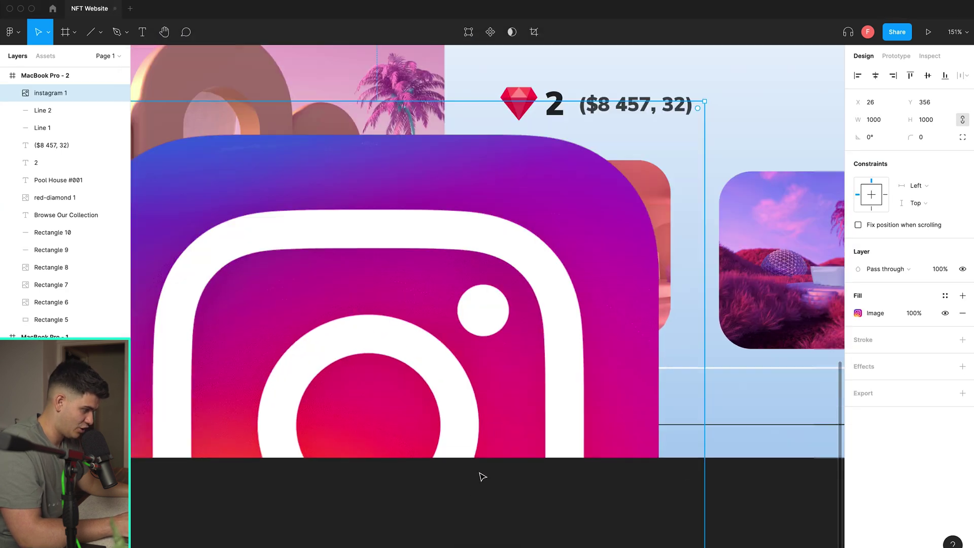
scroll(566, 369, "down", 3)
left_click_drag(568, 325, 495, 427)
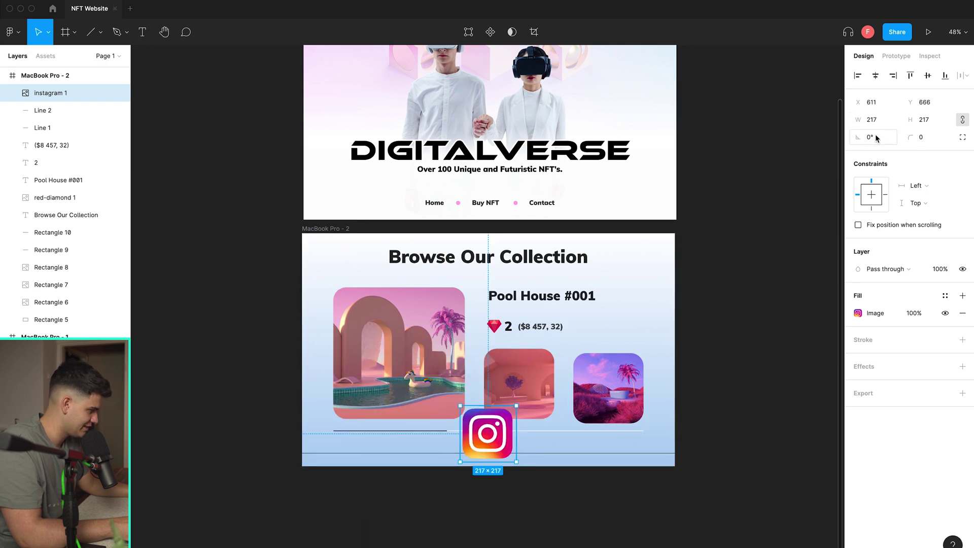
type("30")
key("Return")
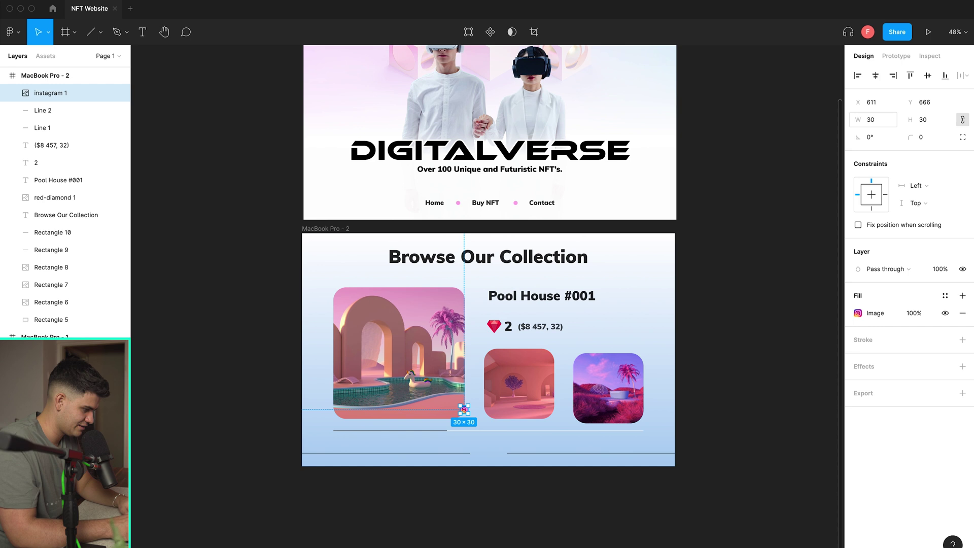
scroll(506, 418, "up", 8)
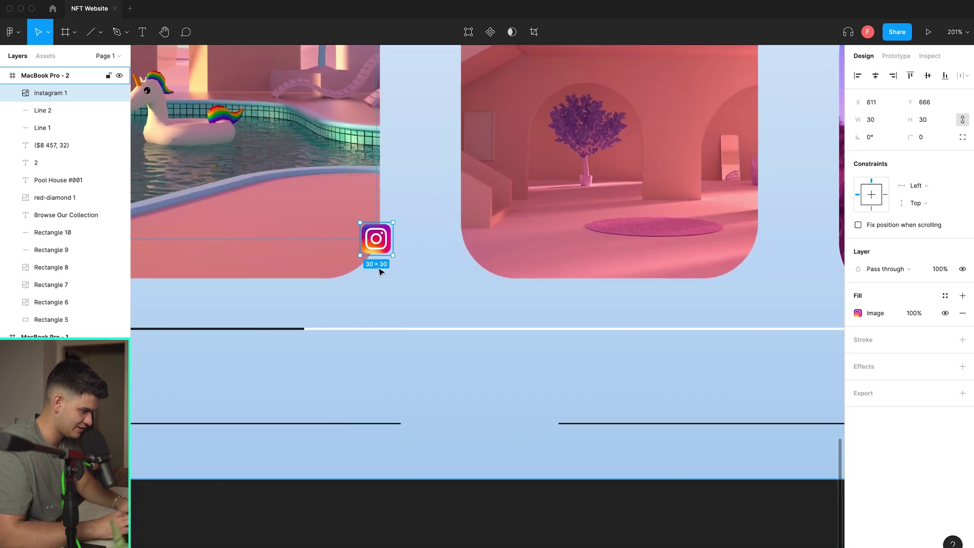
left_click_drag(378, 243, 455, 428)
Place opensea.png from the crypto-dashboard folder, resize it to 30 × 30 and position it beside the Instagram icon in line with the footer lines
key("super+Tab")
left_click_drag(276, 259, 587, 432)
left_click(887, 138)
left_click(872, 120)
type("30")
key("Return")
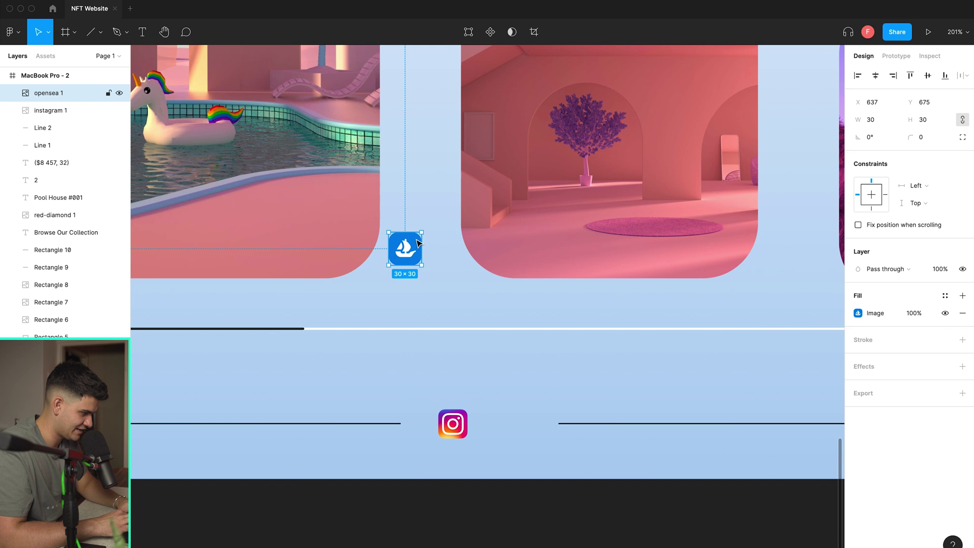
left_click_drag(425, 259, 528, 434)
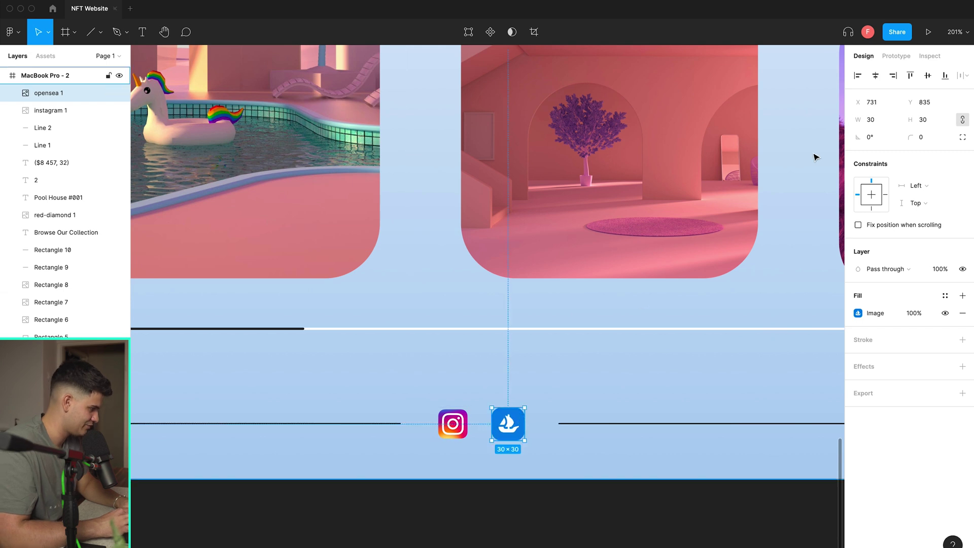
Resize the OpenSea icon to 28 × 28, move it to X 729 and shift the Instagram icon to X 678
left_click(864, 128)
type("28")
key("Return")
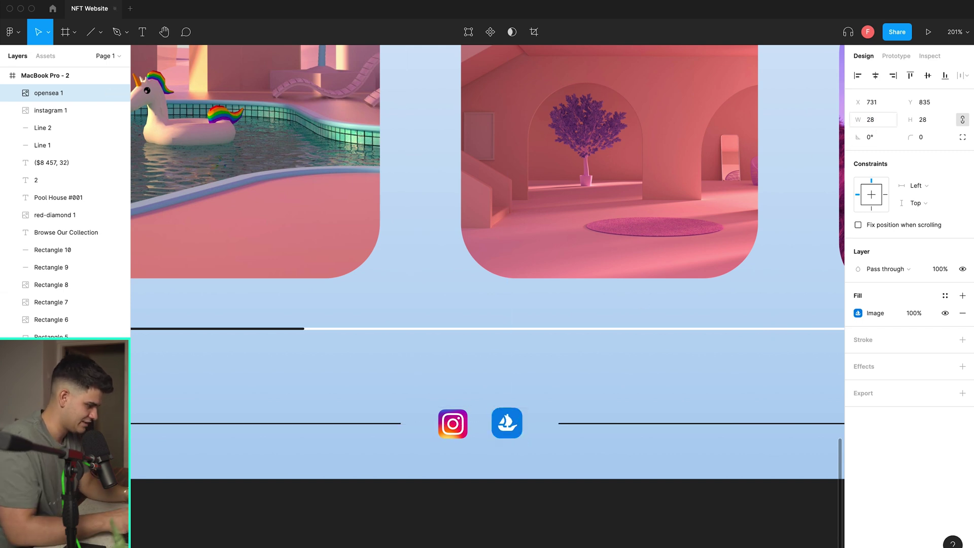
scroll(592, 314, "up", 3, "ctrl")
scroll(592, 314, "down", 3)
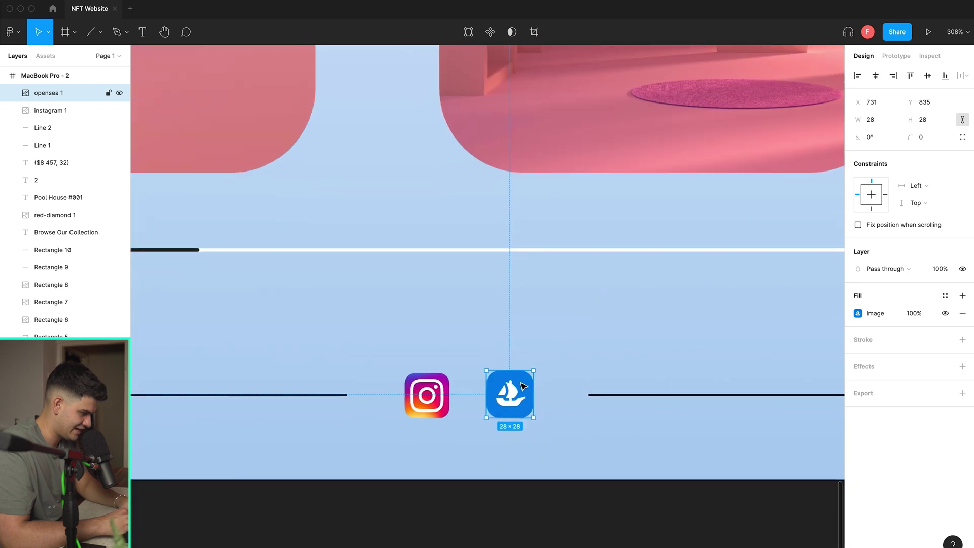
left_click_drag(528, 390, 524, 390)
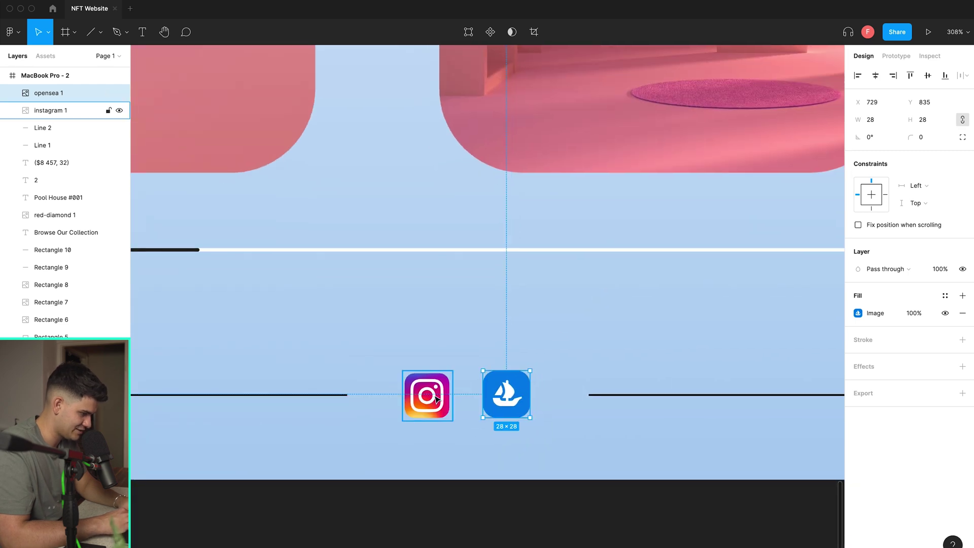
left_click_drag(438, 400, 433, 399)
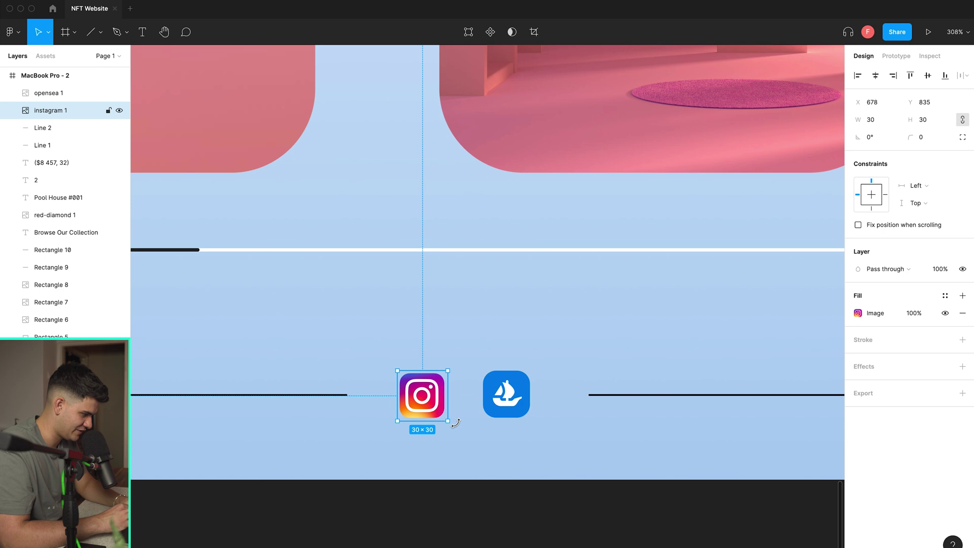
left_click(467, 435)
scroll(467, 434, "down", 5, "ctrl")
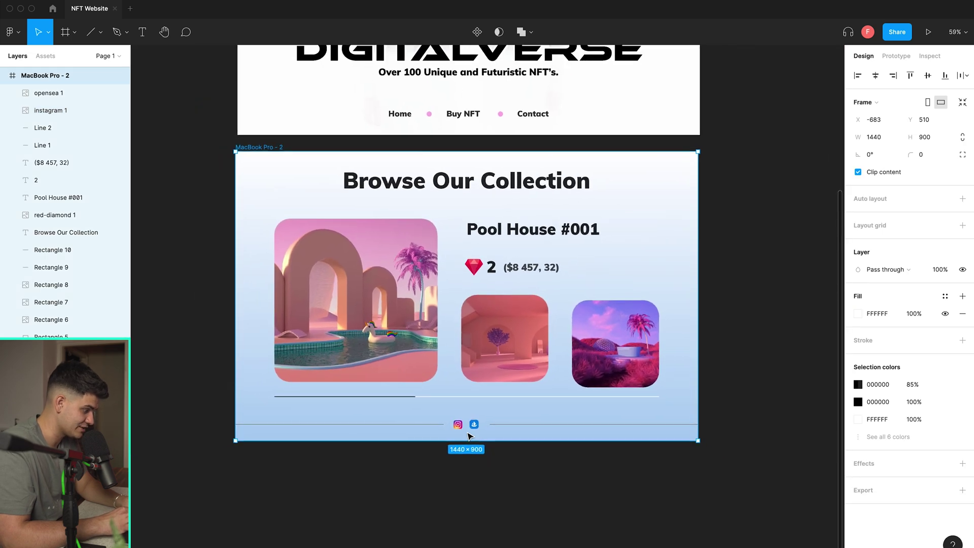
scroll(467, 434, "down", 3, "ctrl")
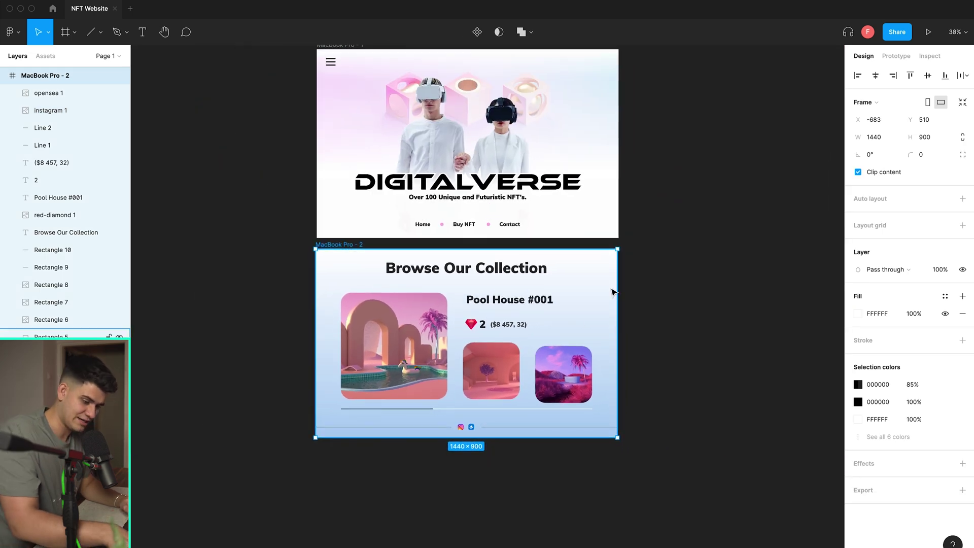
left_click(591, 298)
left_click(714, 305)
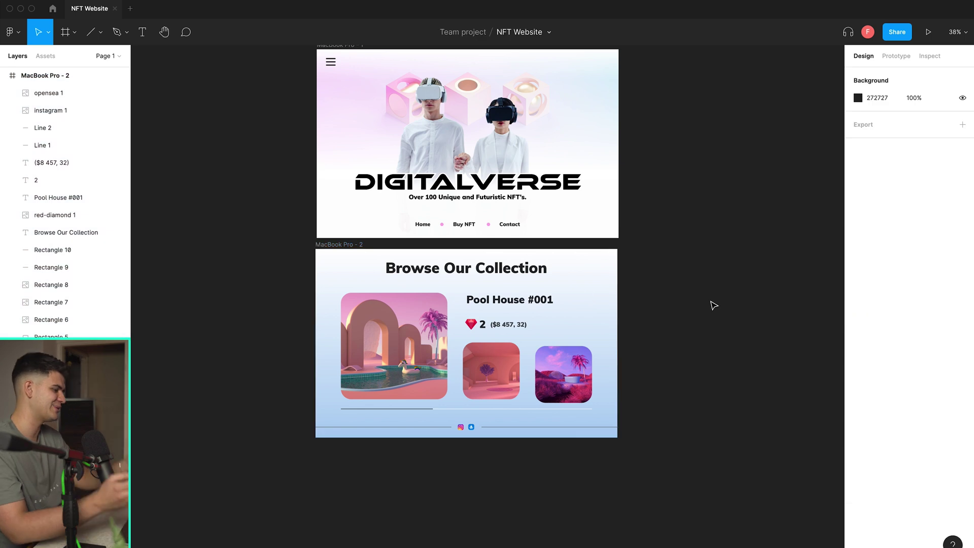